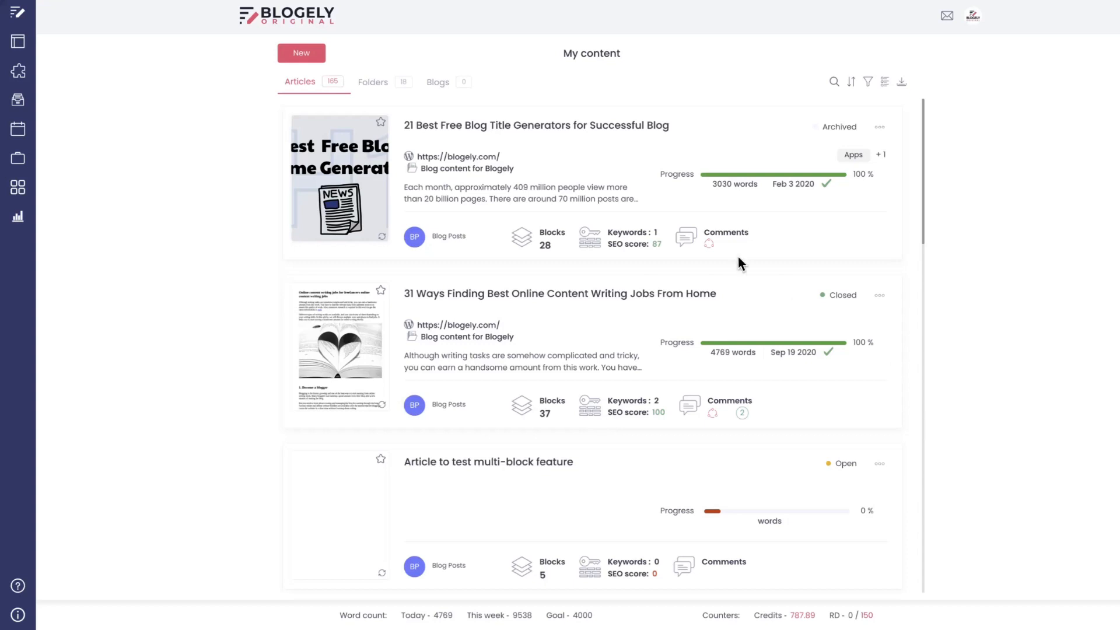
Open the article "21 Best Free Blog Title Generators for Successful Blog" and look through its opening blocks
click(448, 123)
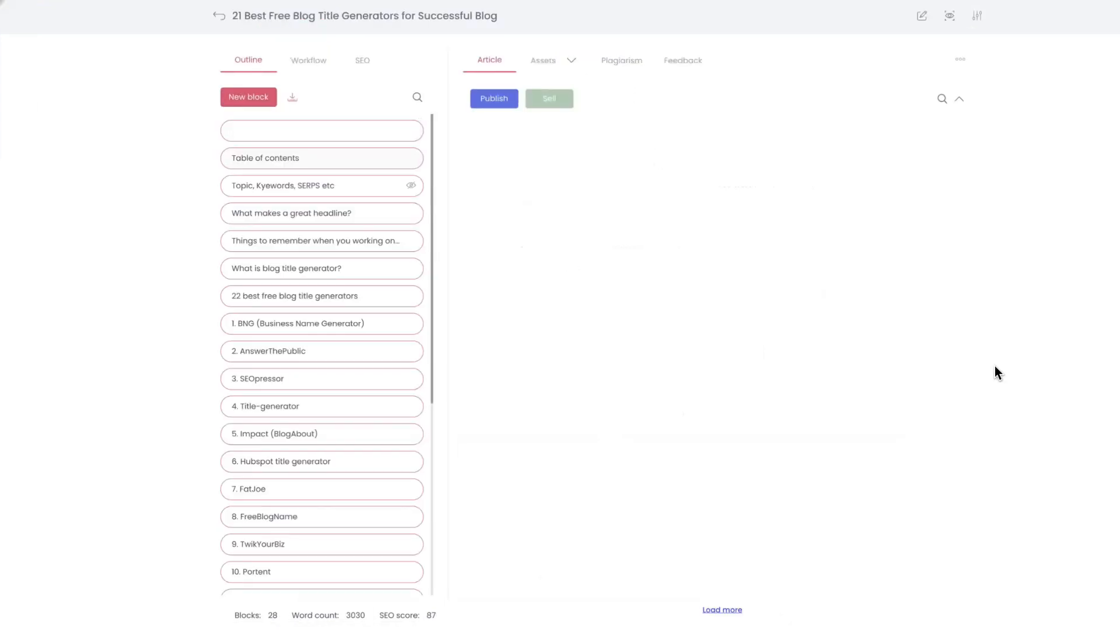
scroll(783, 320, down, 3)
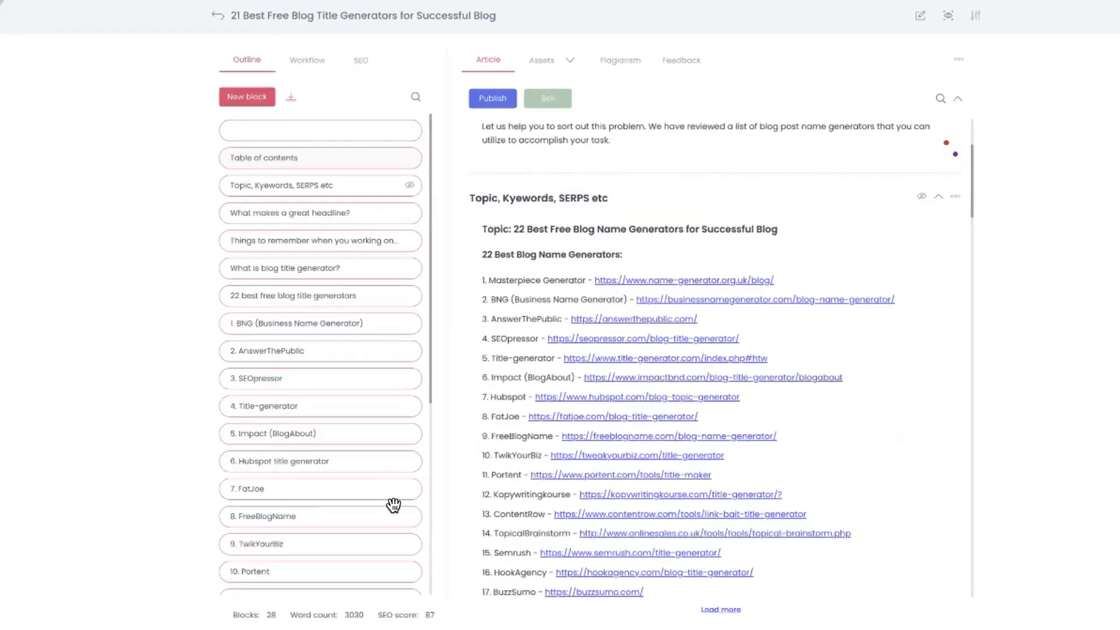
scroll(668, 417, up, 3)
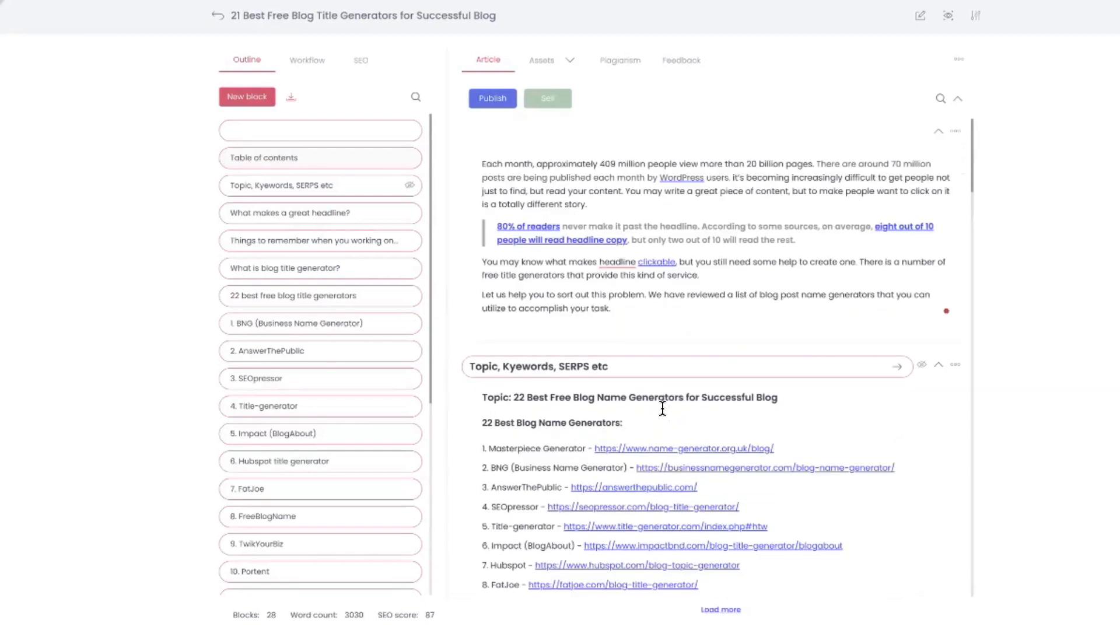
scroll(657, 410, down, 15)
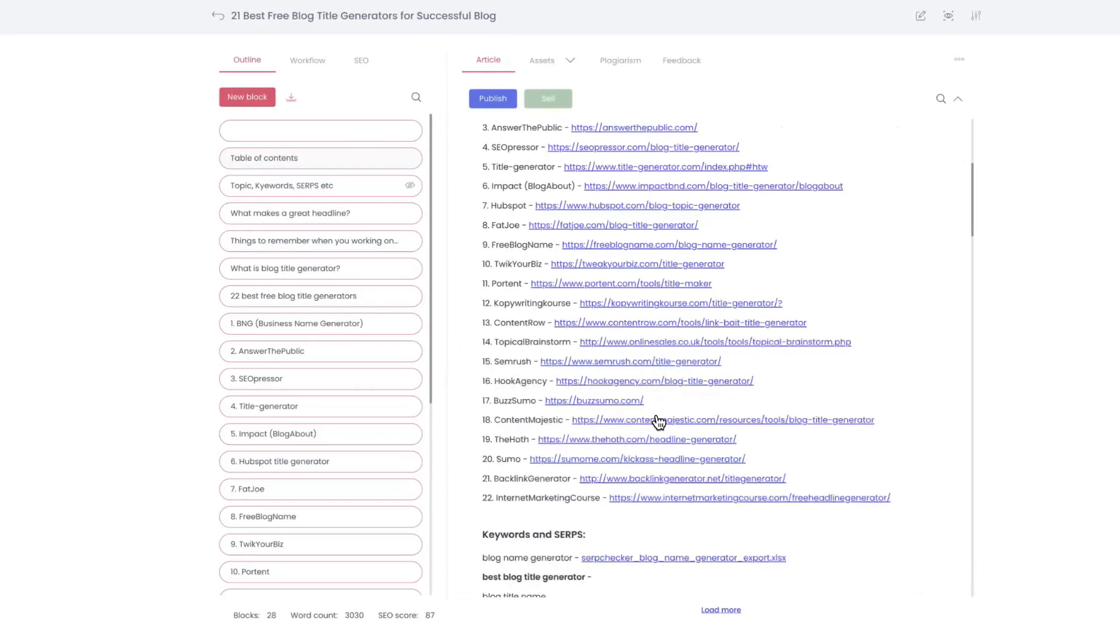
scroll(656, 415, down, 10)
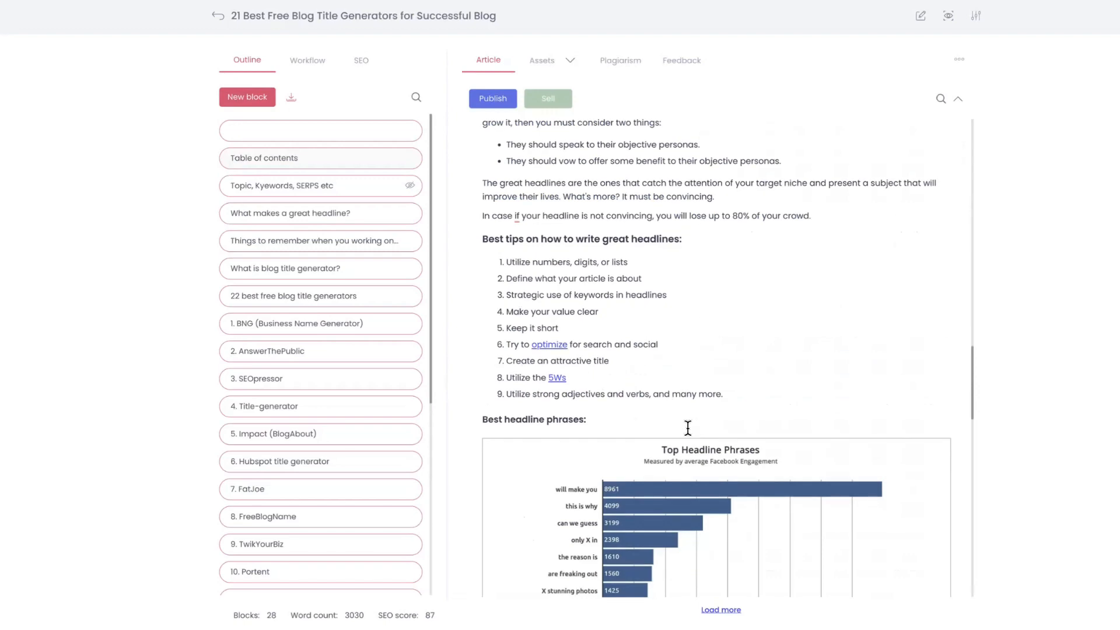
Show the article's SEO focus keywords and examine the keyword research in the "Topic, Kyewords, SERPS etc" block, highlighting the focused keyword
scroll(683, 422, up, 20)
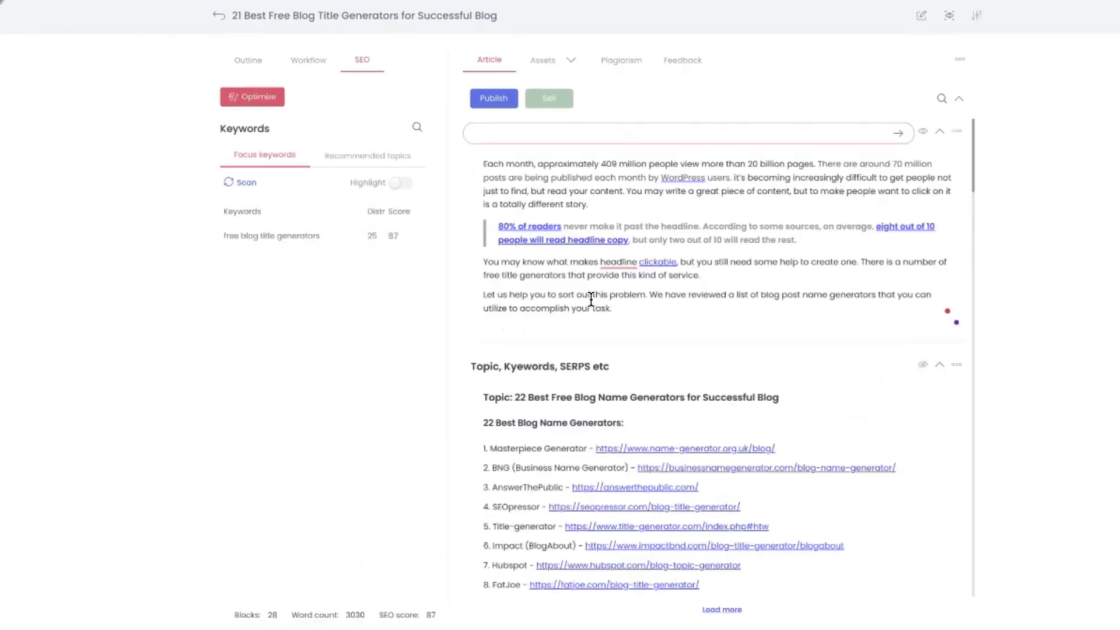
scroll(590, 300, down, 15)
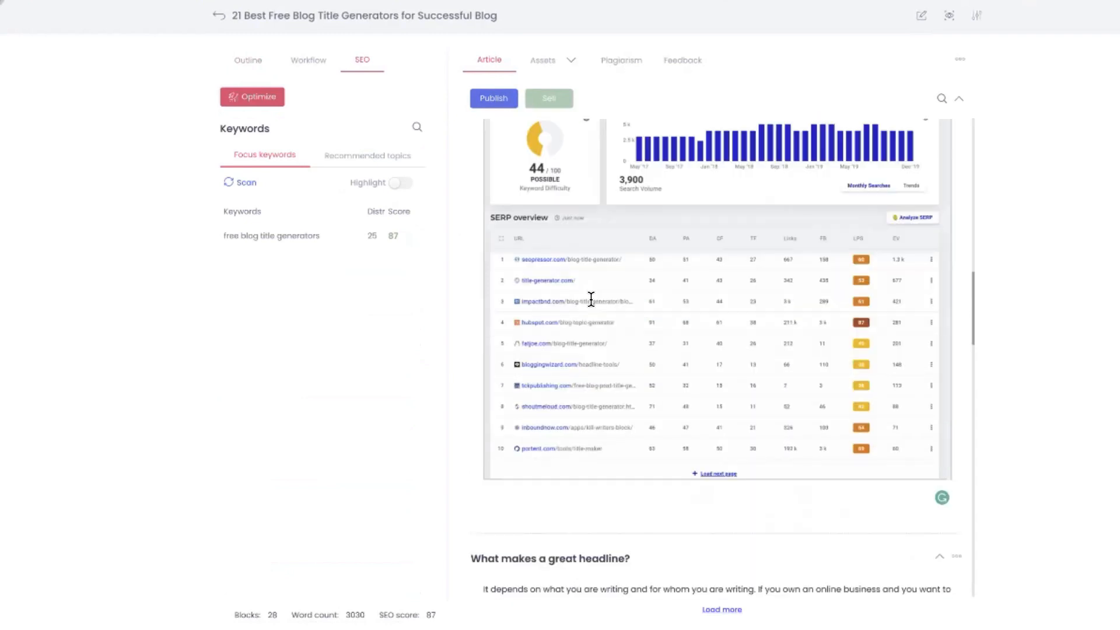
scroll(591, 299, down, 3)
scroll(591, 298, up, 12)
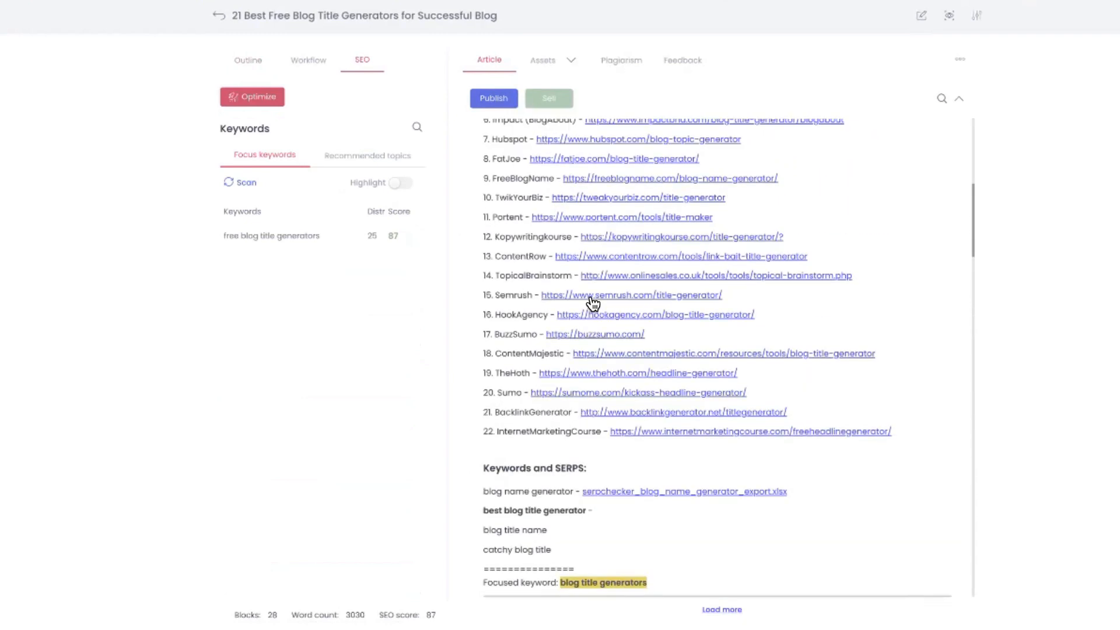
scroll(588, 299, down, 6)
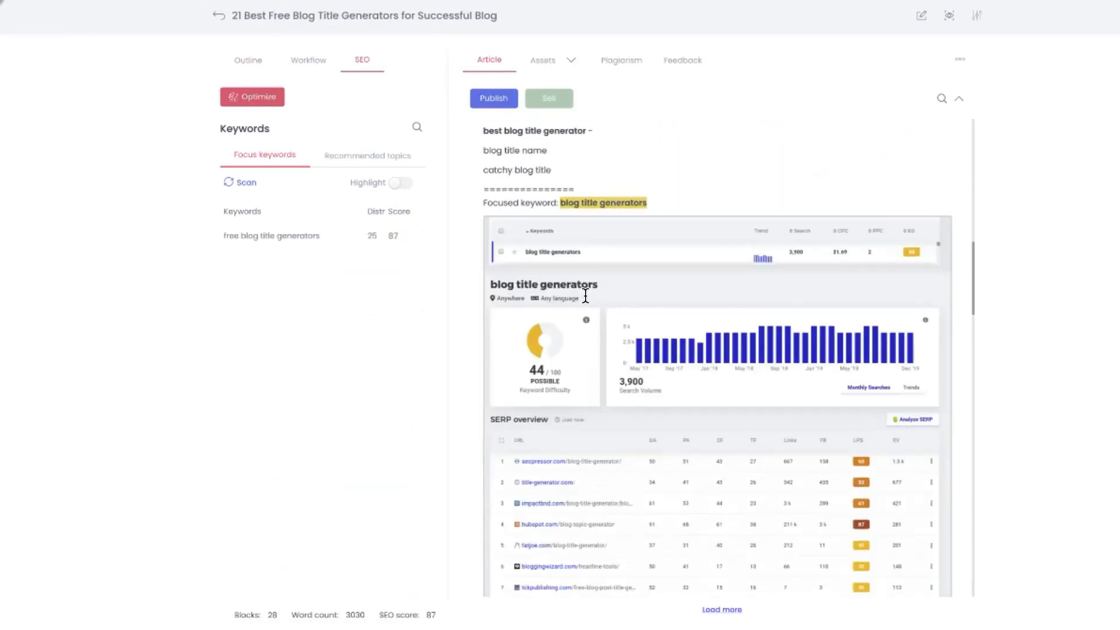
scroll(582, 297, down, 2)
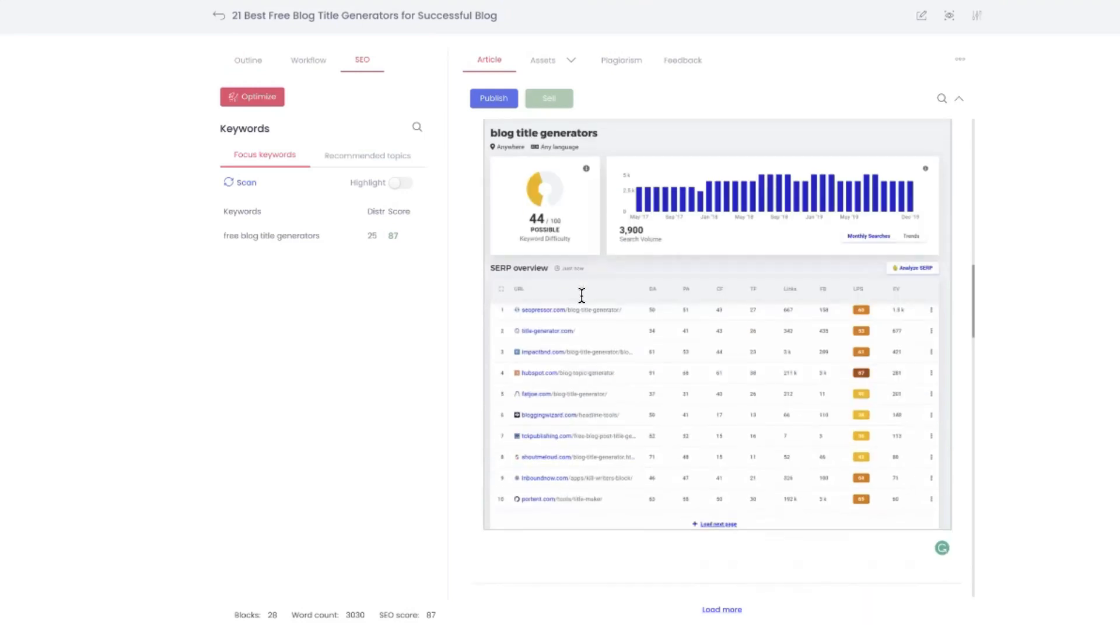
scroll(581, 296, up, 4)
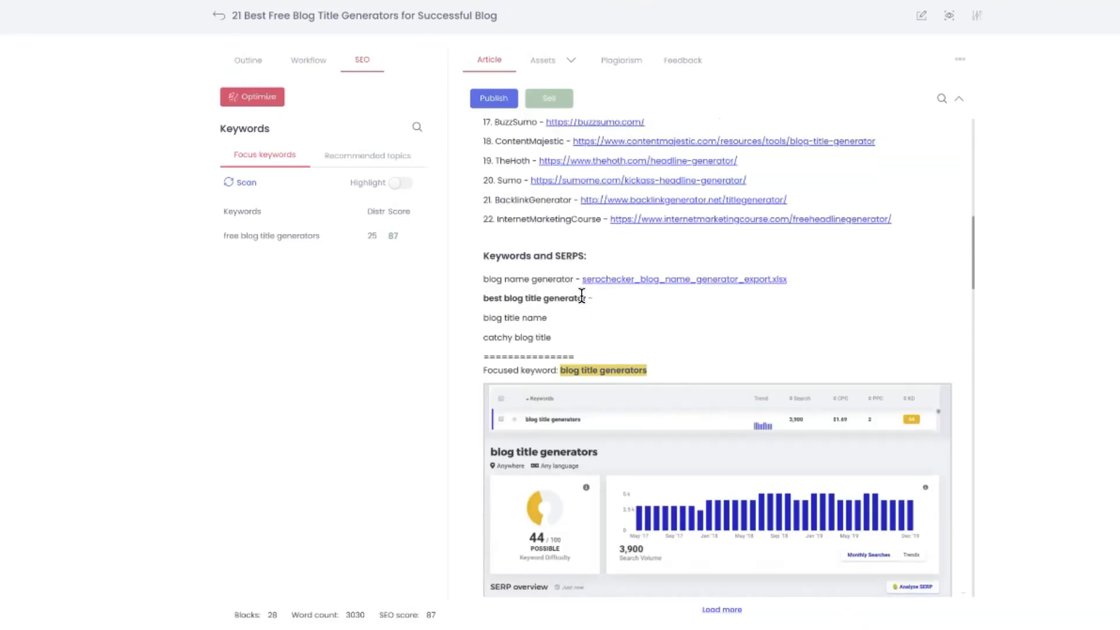
scroll(582, 296, down, 1)
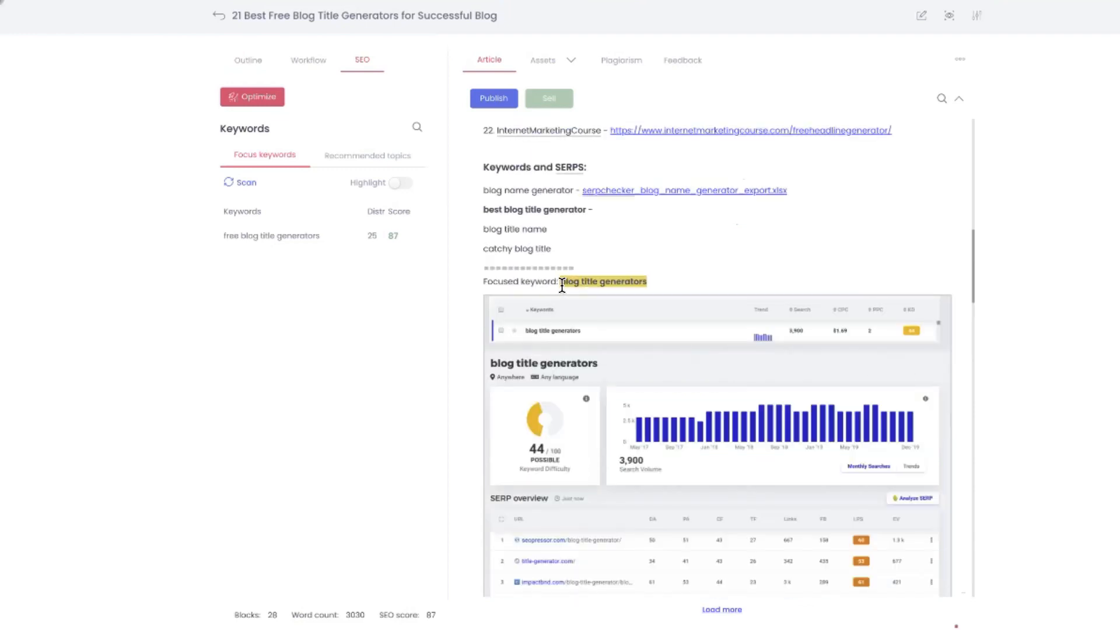
drag(561, 282, 669, 287)
click(666, 288)
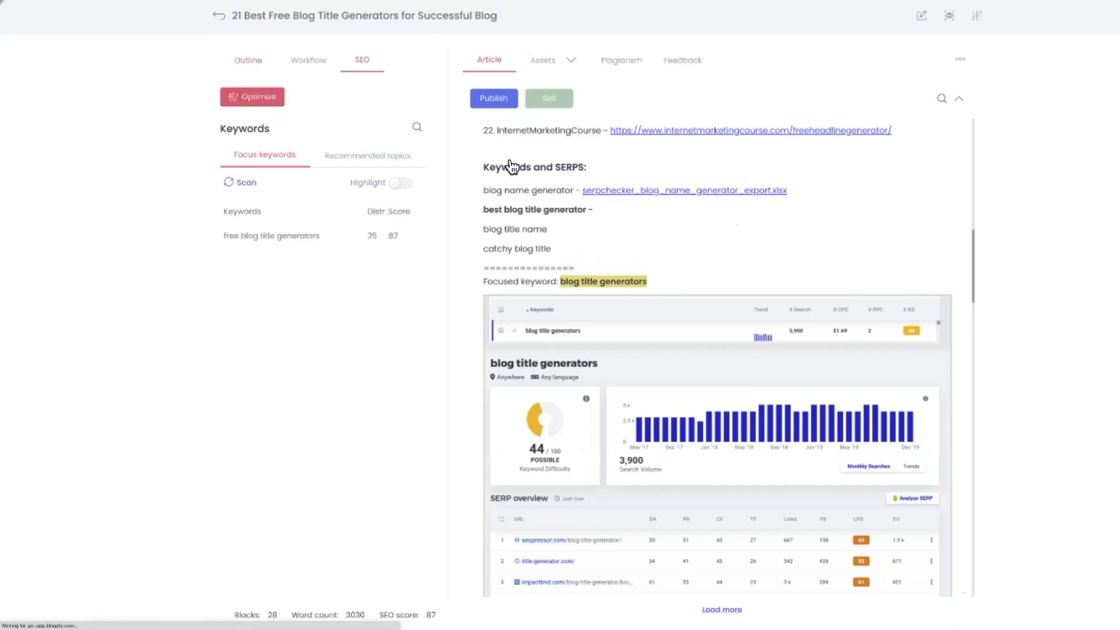
Return to the article's outline and examine the hidden "Topic, Kyewords, SERPS etc" block, from its generator links to its keyword list
click(249, 60)
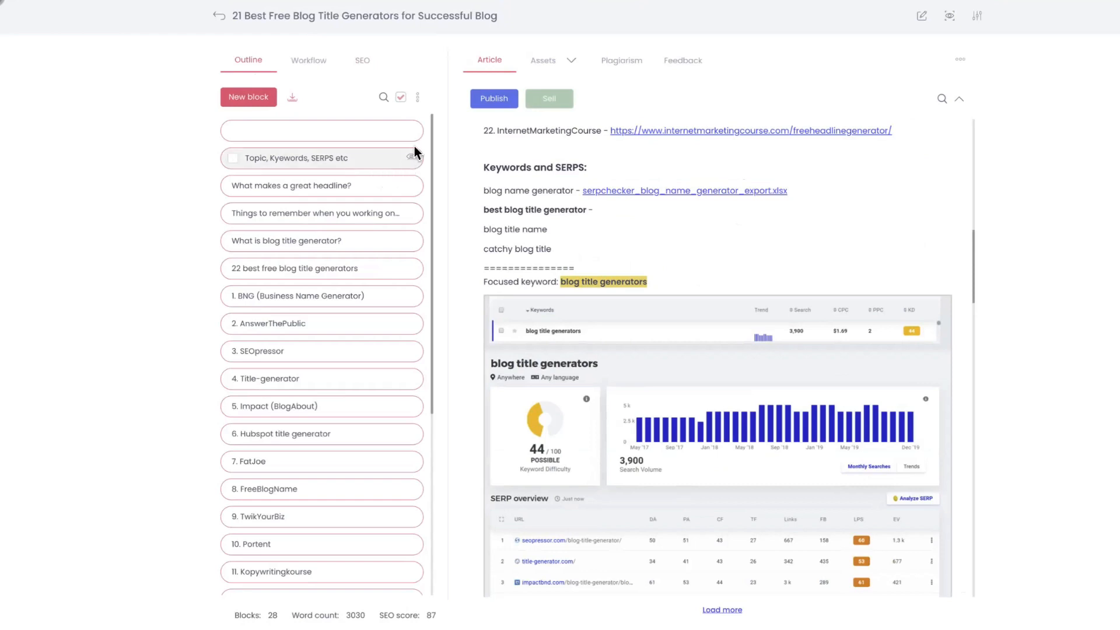
mouse_move(413, 166)
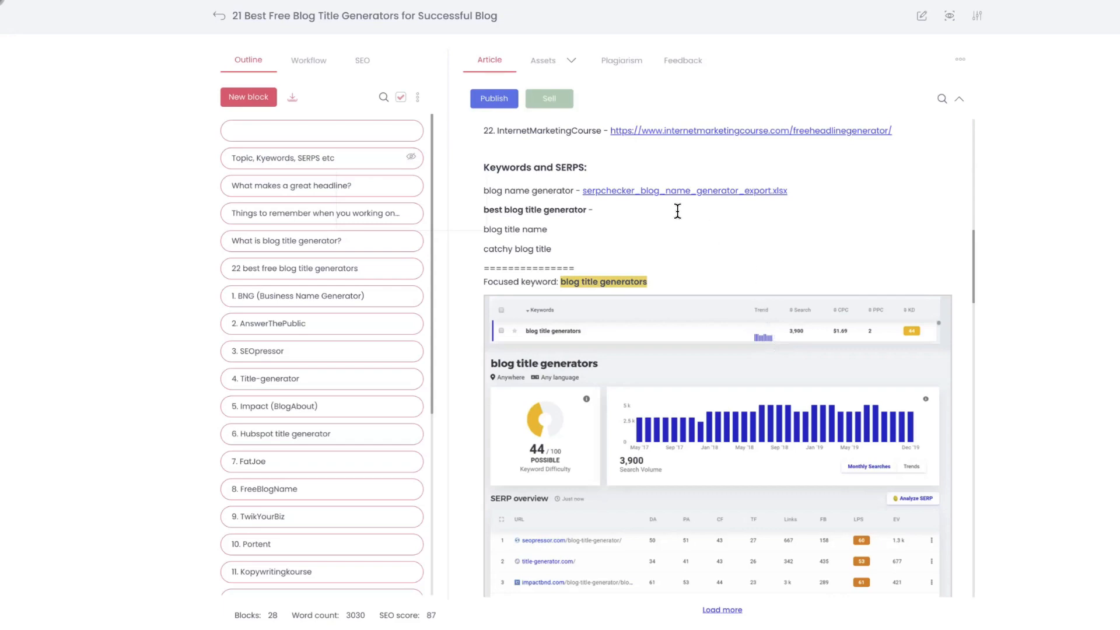
scroll(680, 390, down, 6)
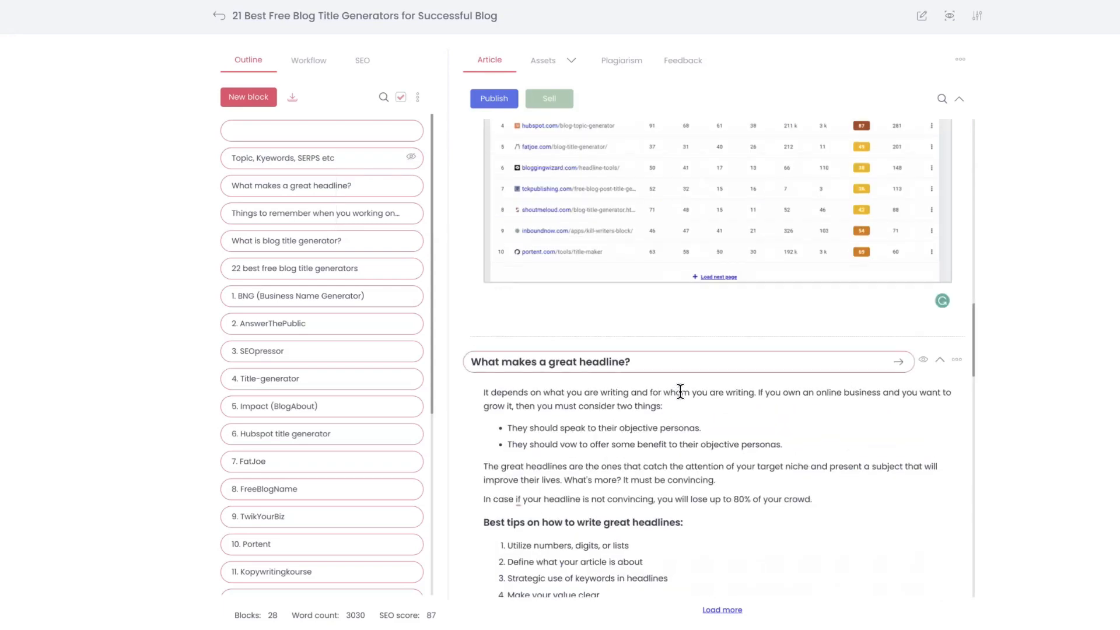
scroll(680, 392, up, 10)
scroll(739, 395, up, 7)
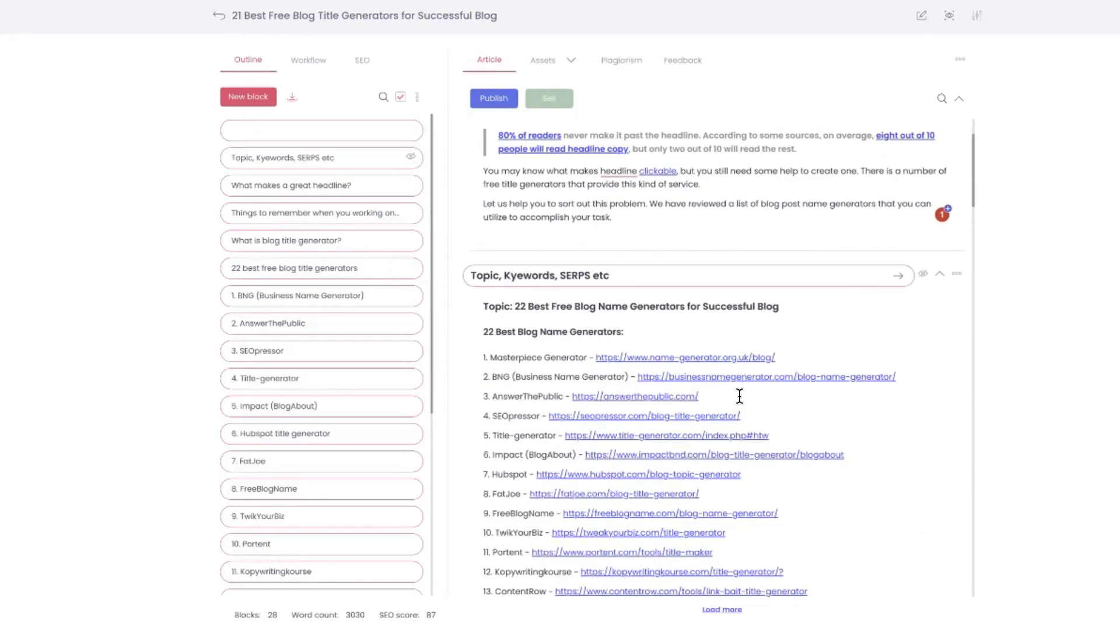
scroll(770, 368, down, 3)
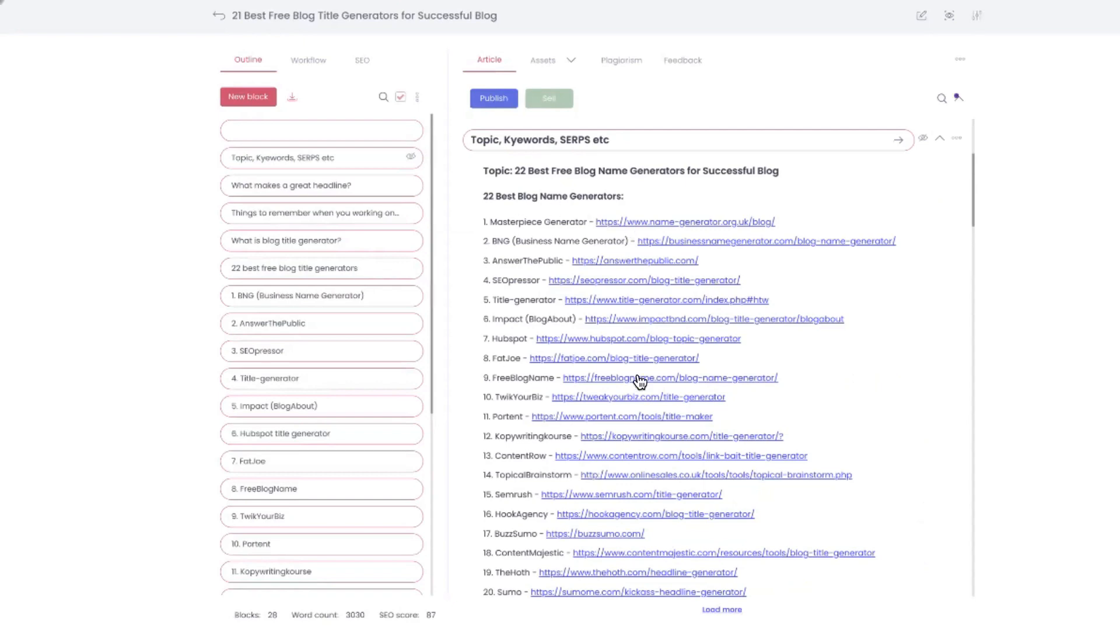
scroll(636, 376, down, 3)
scroll(634, 375, up, 2)
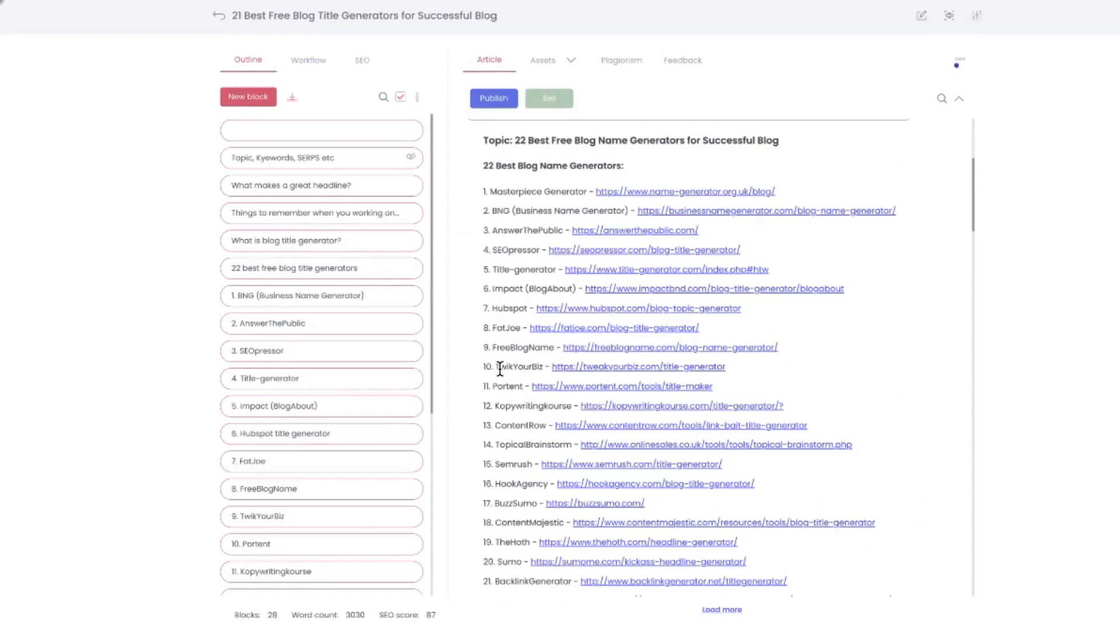
scroll(499, 368, down, 5)
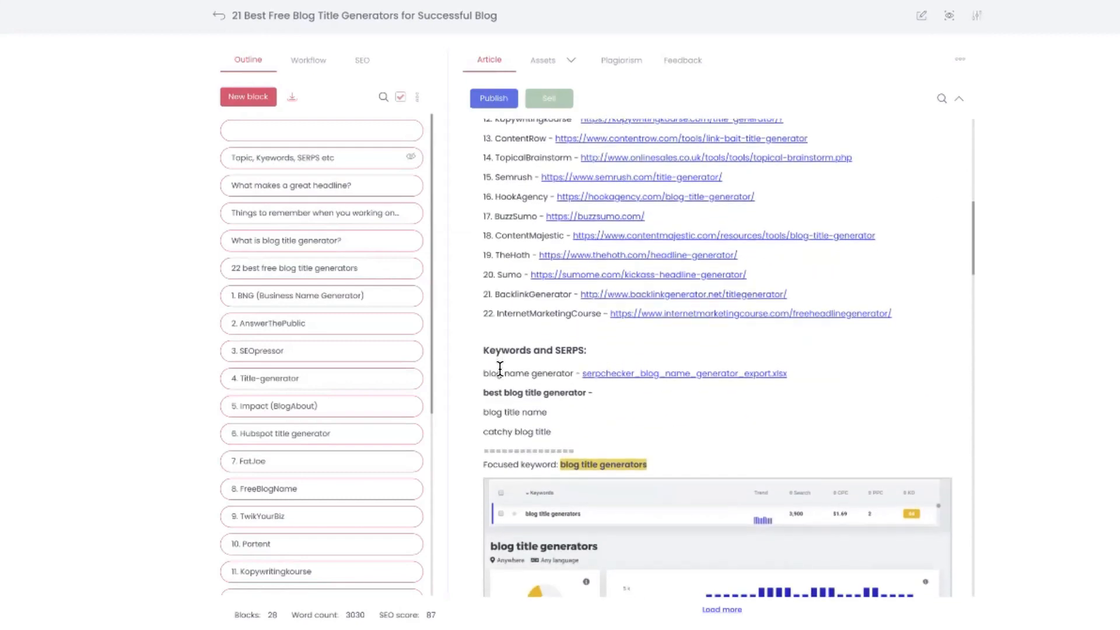
scroll(500, 368, down, 2)
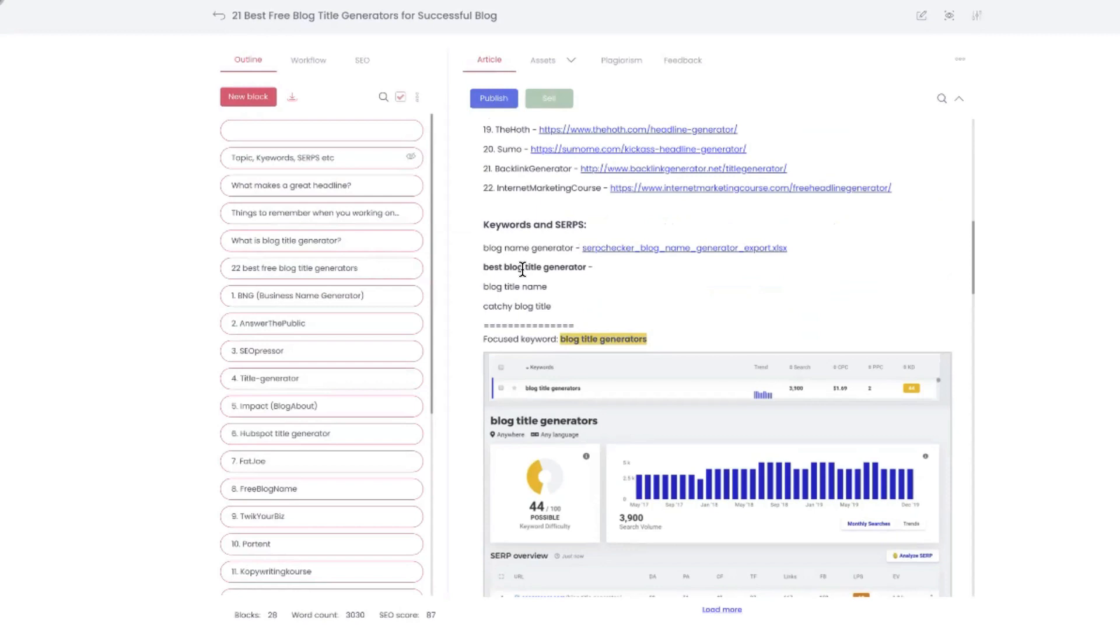
scroll(522, 269, down, 2)
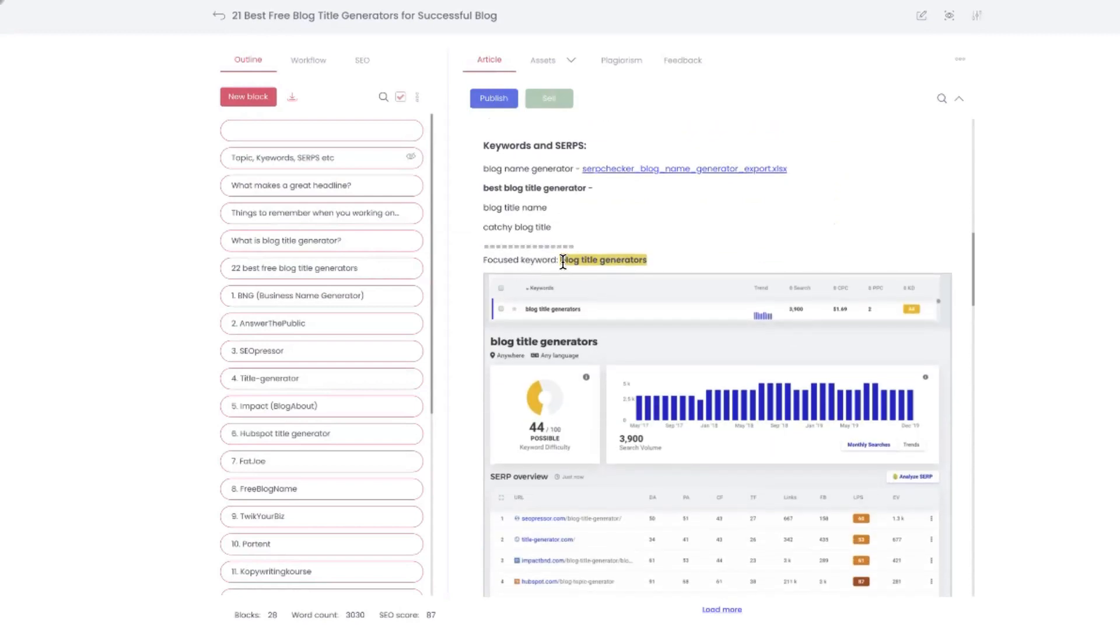
Select the focused keyword "blog title generators" and examine the keyword difficulty, search volume and SERP overview below it
drag(562, 261, 648, 261)
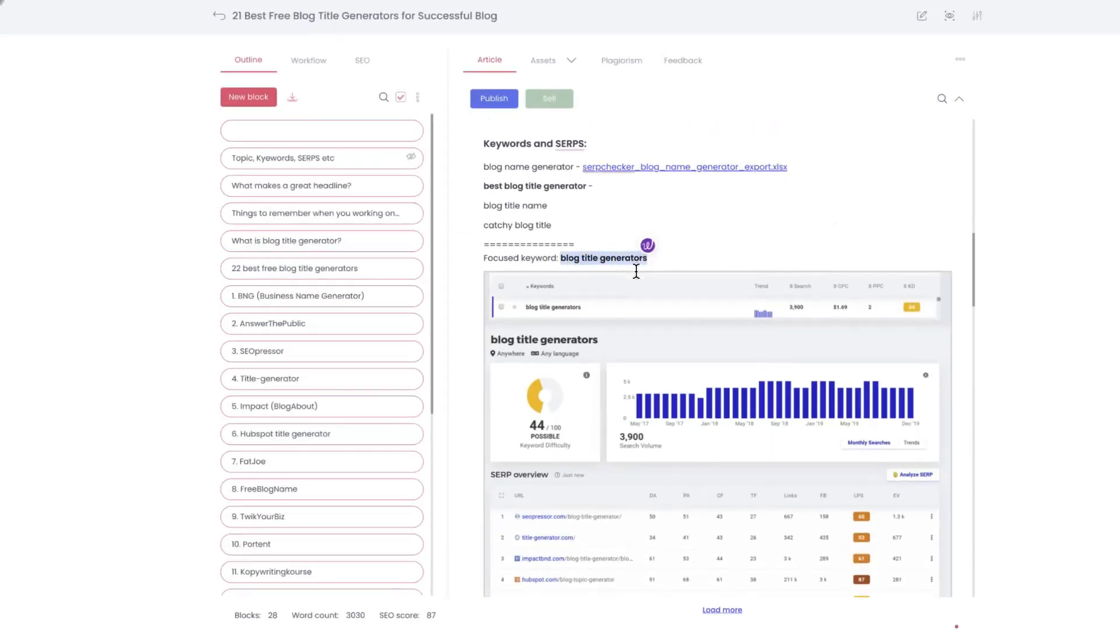
scroll(770, 305, down, 3)
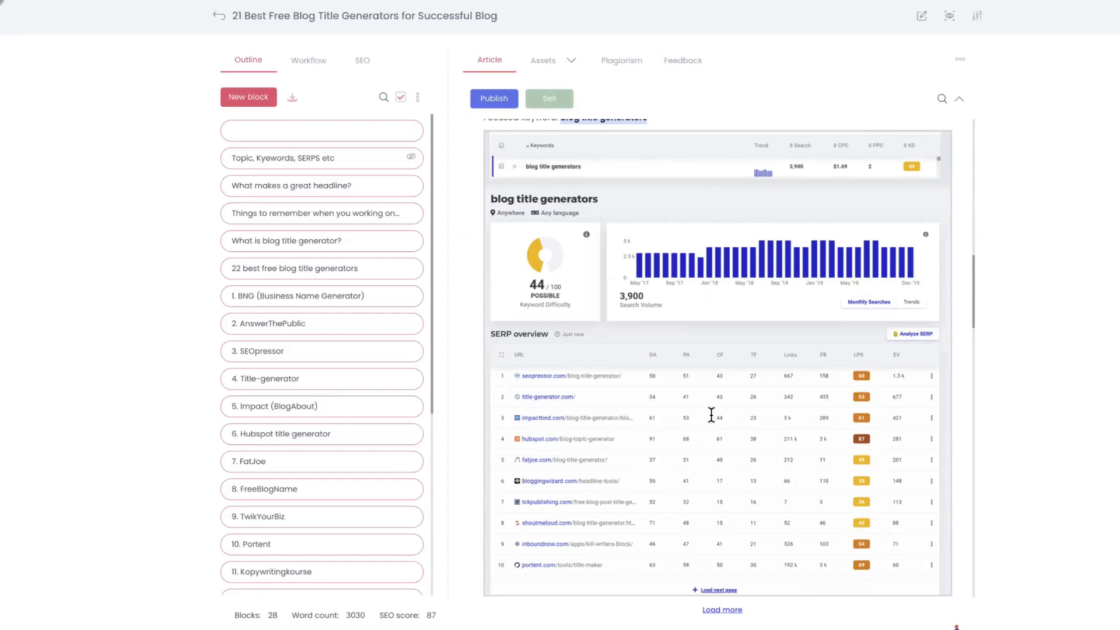
scroll(706, 412, down, 1)
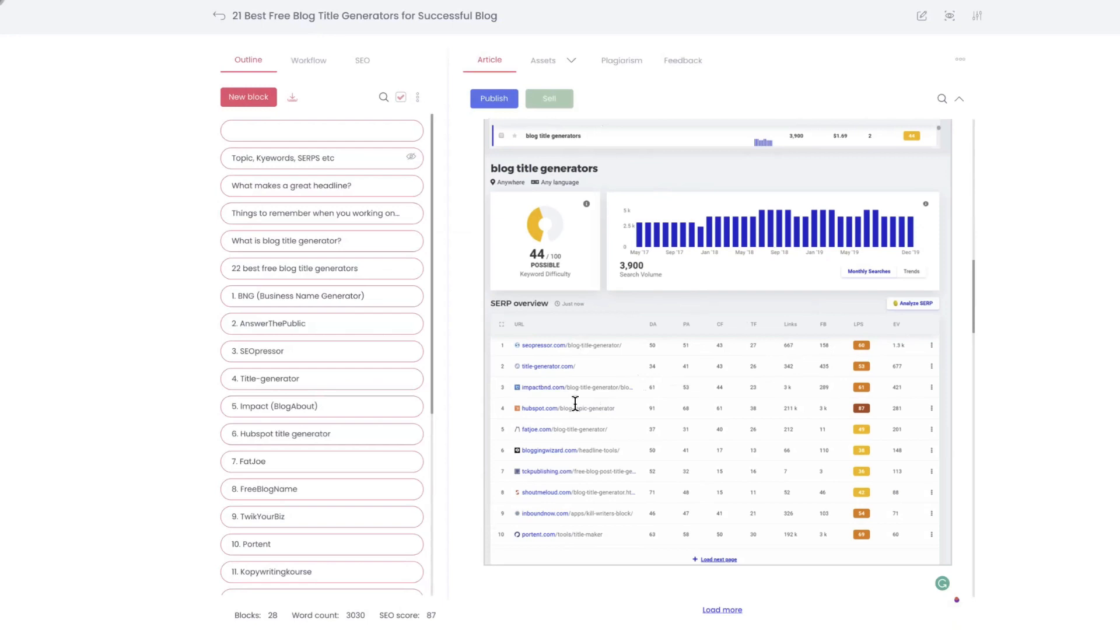
scroll(655, 381, up, 5)
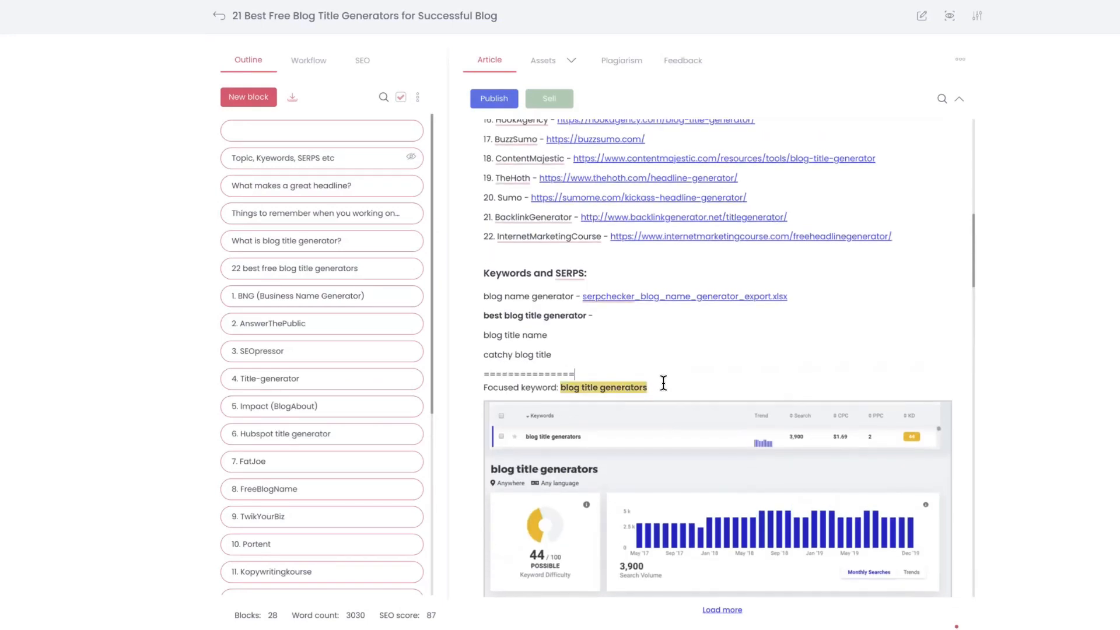
drag(645, 387, 560, 388)
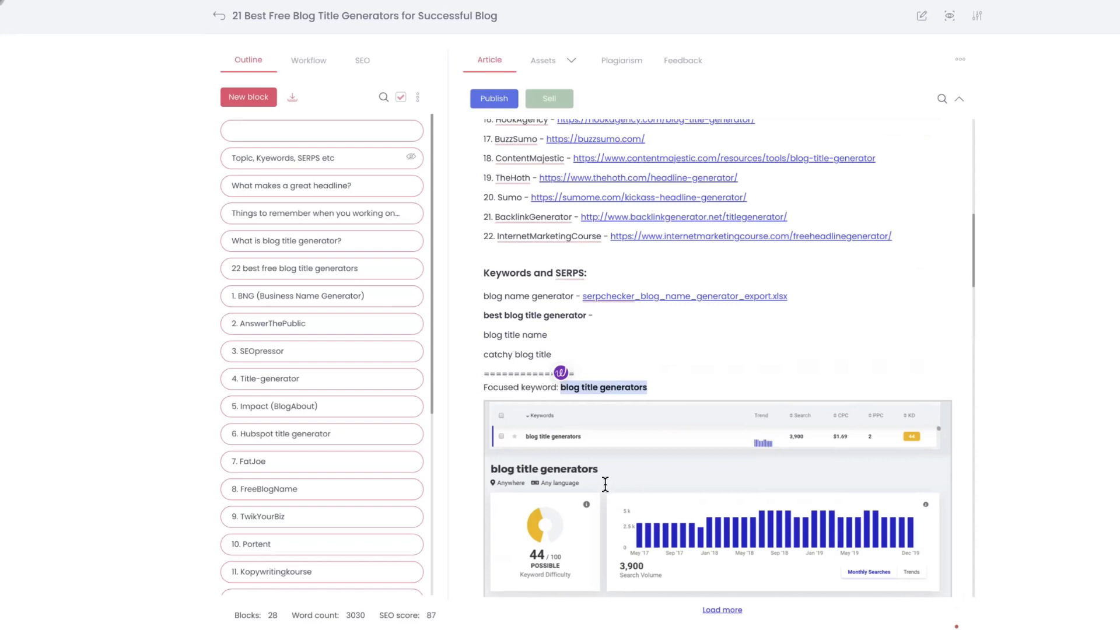
Review the article from its introduction through the research block to the best and worst headline phrase charts
scroll(645, 333, up, 1)
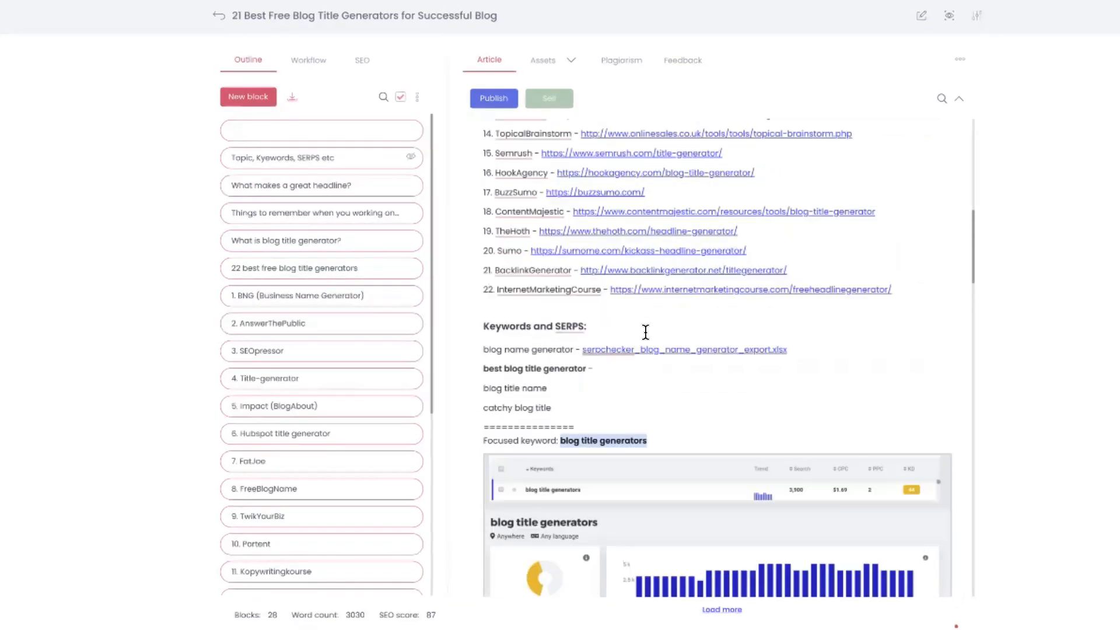
scroll(645, 332, up, 10)
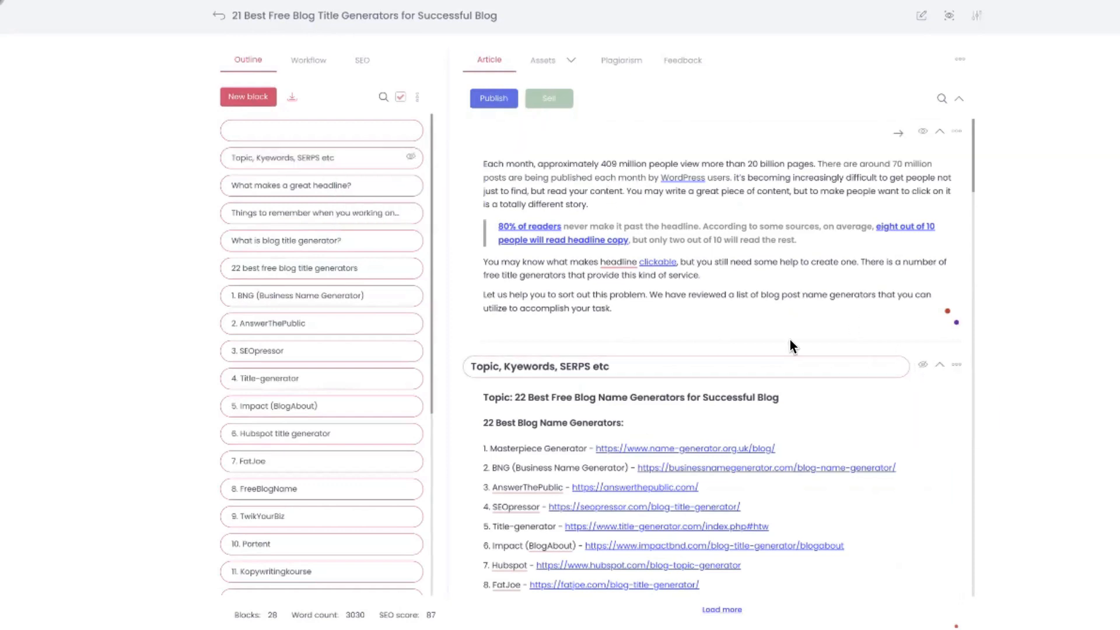
scroll(769, 432, down, 6)
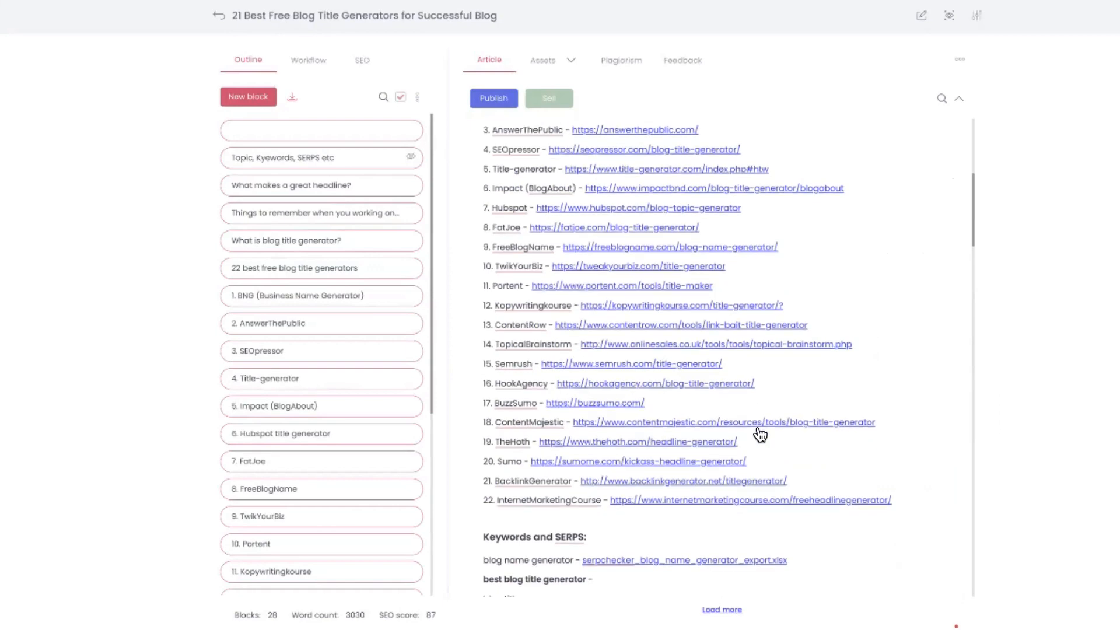
scroll(760, 435, down, 2)
scroll(758, 426, down, 5)
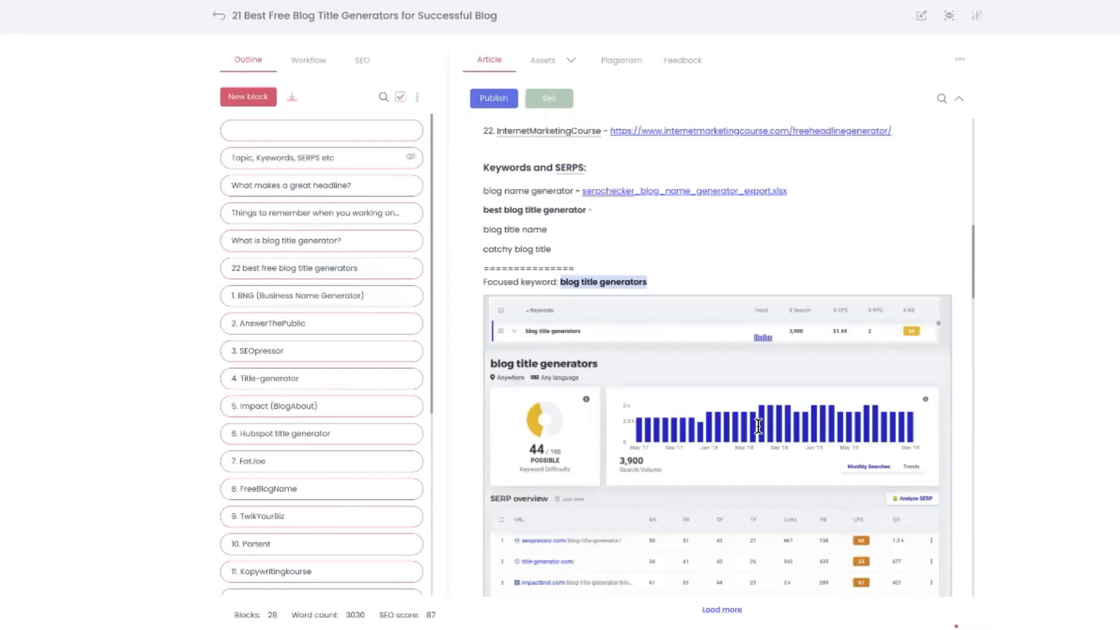
scroll(758, 424, down, 7)
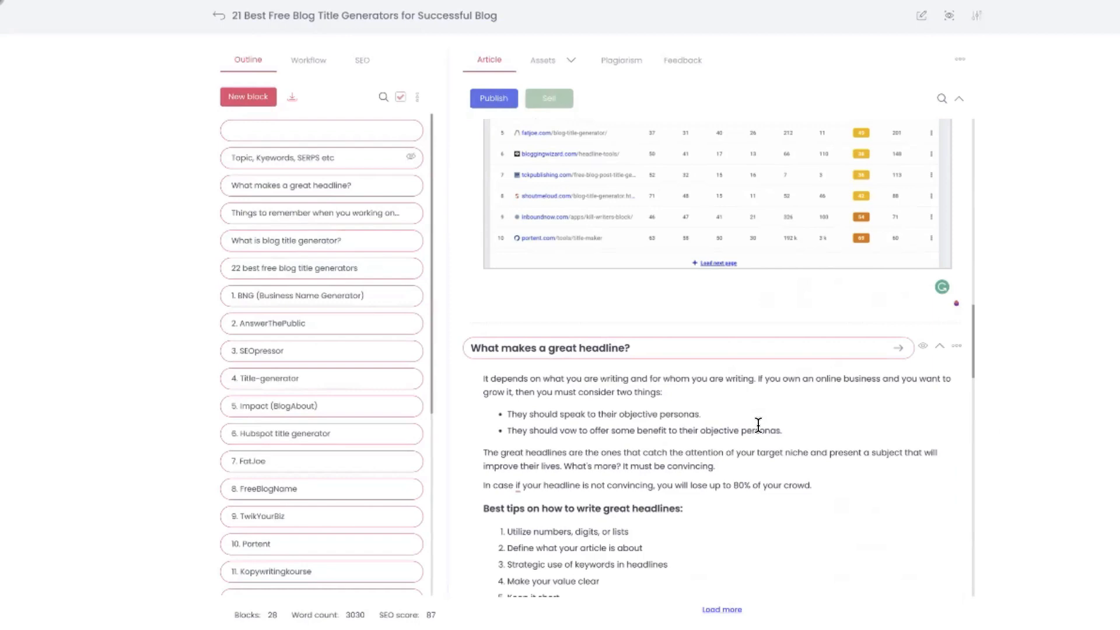
scroll(758, 425, up, 10)
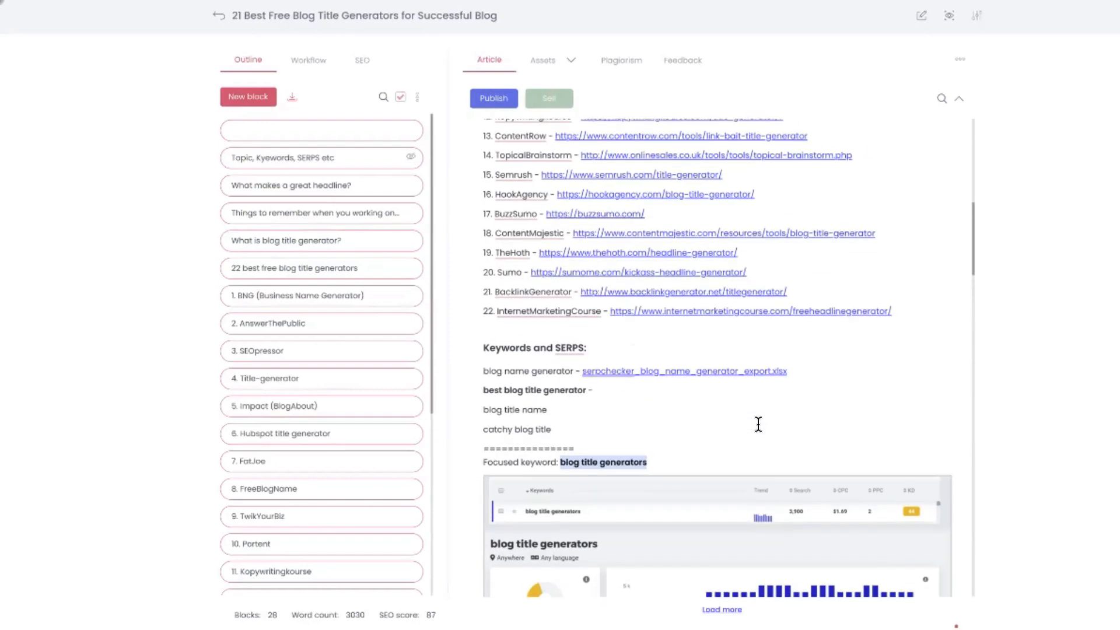
scroll(758, 424, down, 18)
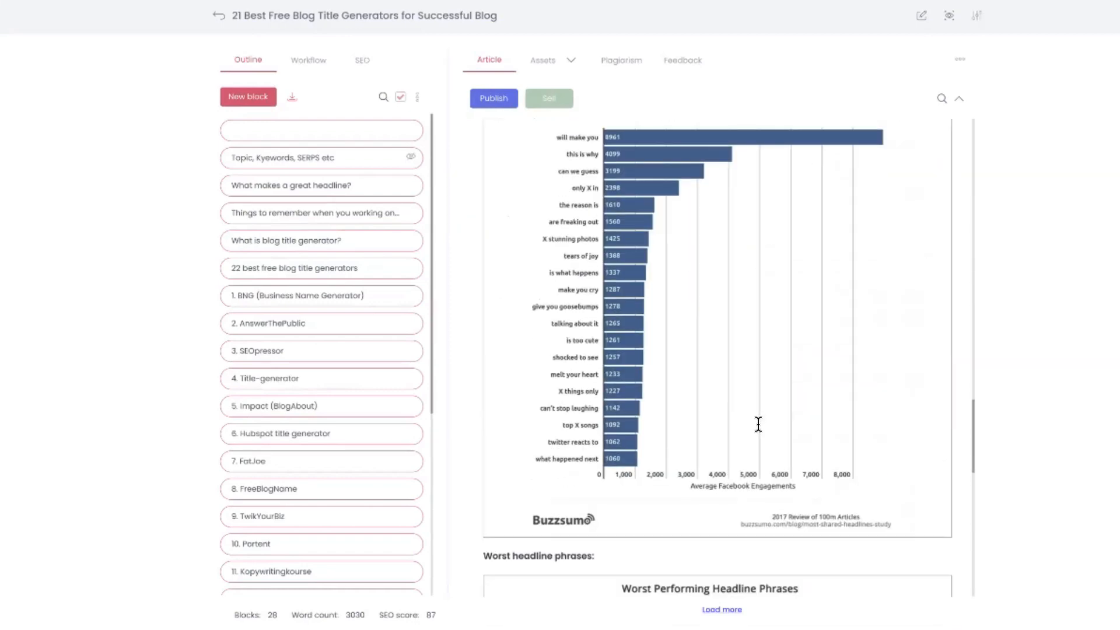
scroll(758, 424, down, 6)
scroll(758, 424, down, 3)
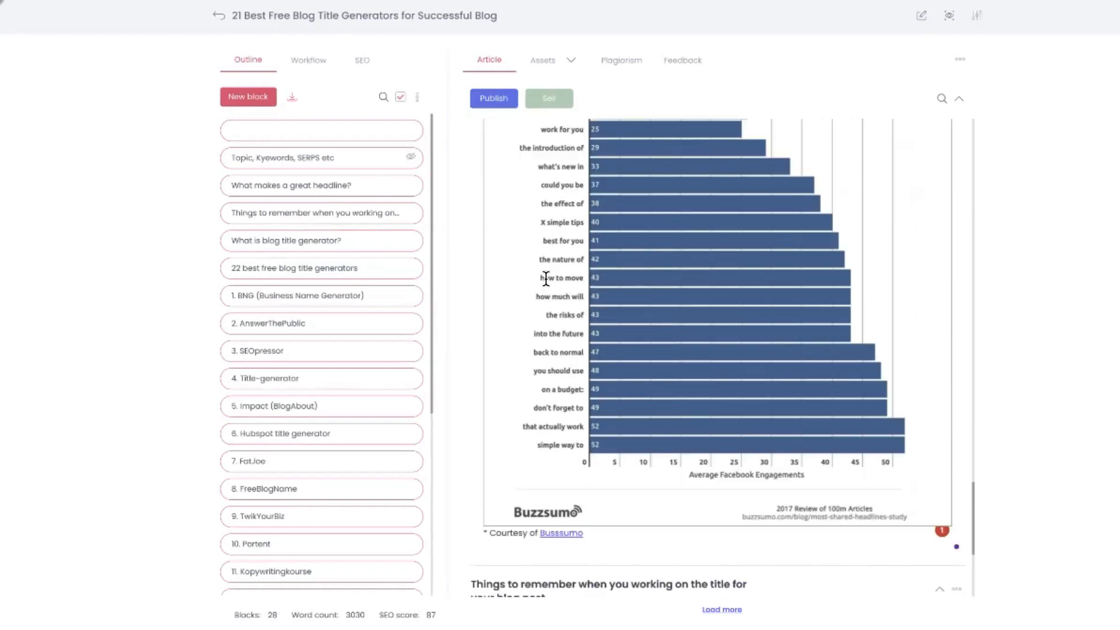
Review the article from its introduction and research block through the headline advice to the individual title generator sections
scroll(545, 278, up, 20)
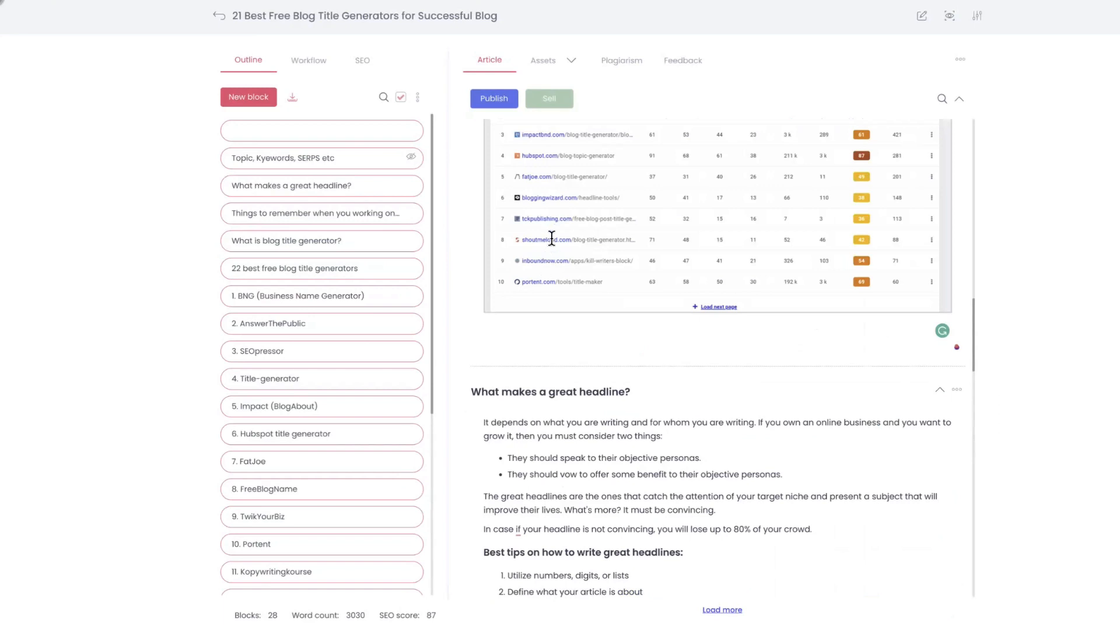
scroll(553, 244, up, 10)
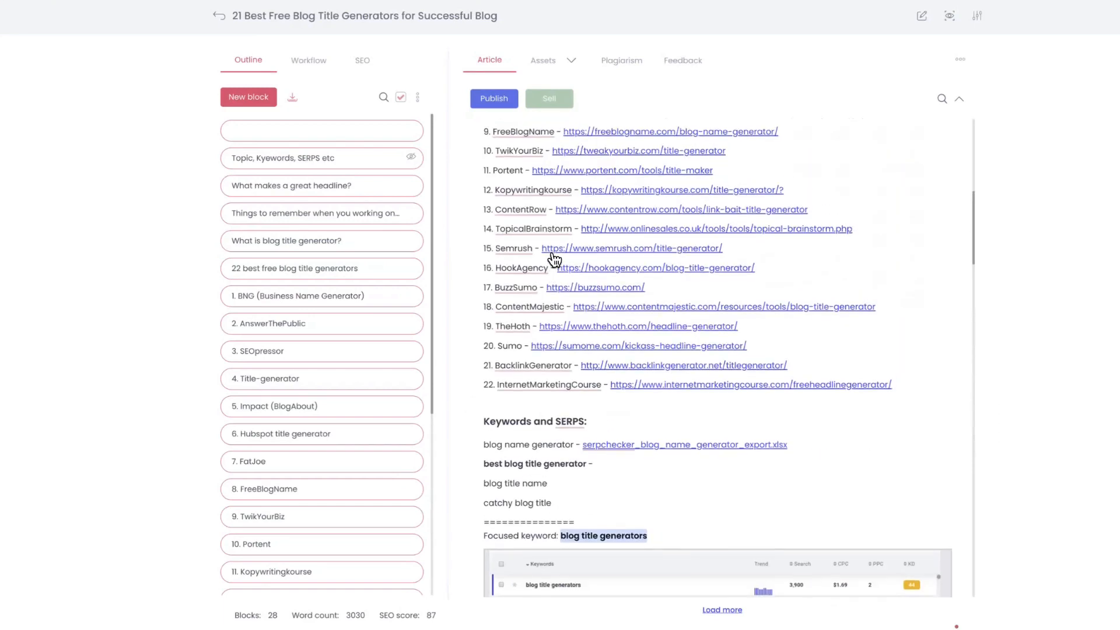
scroll(553, 255, up, 6)
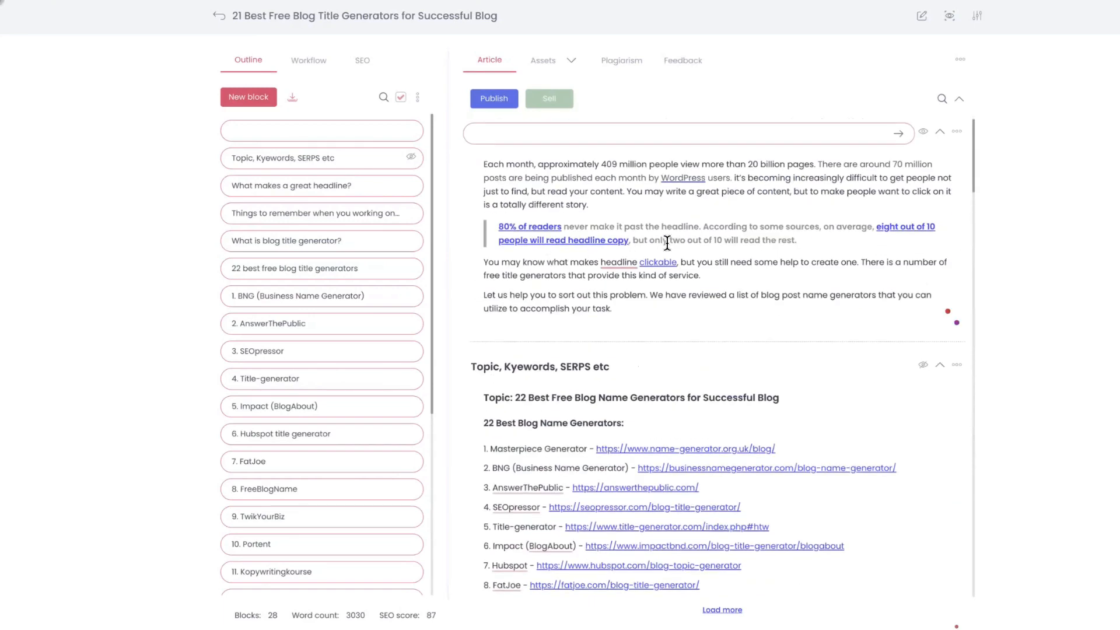
scroll(633, 276, down, 10)
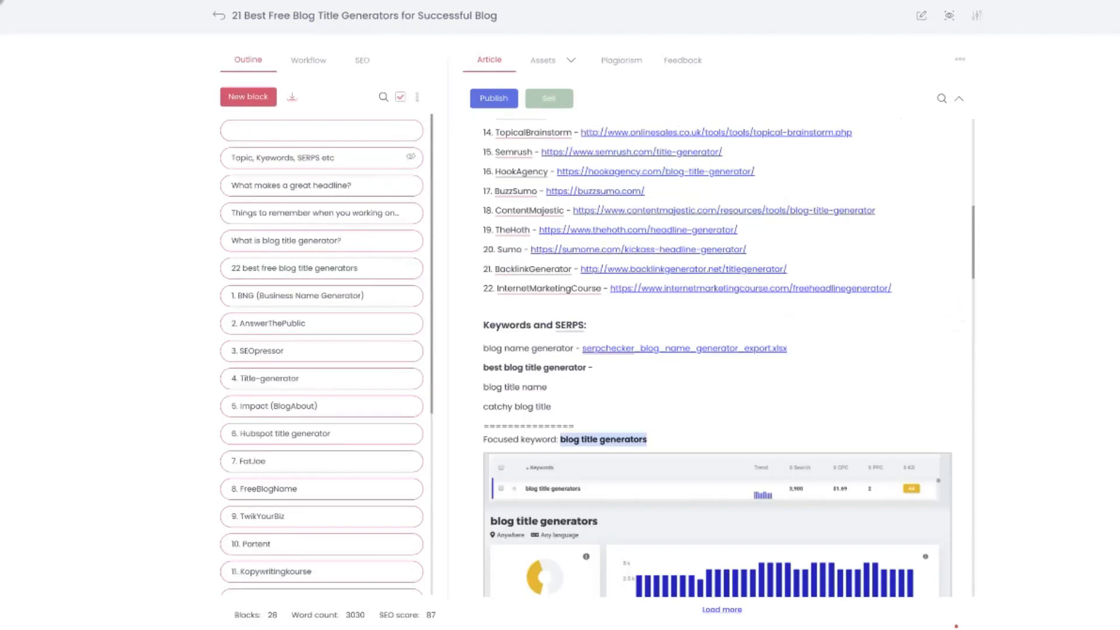
scroll(719, 491, down, 15)
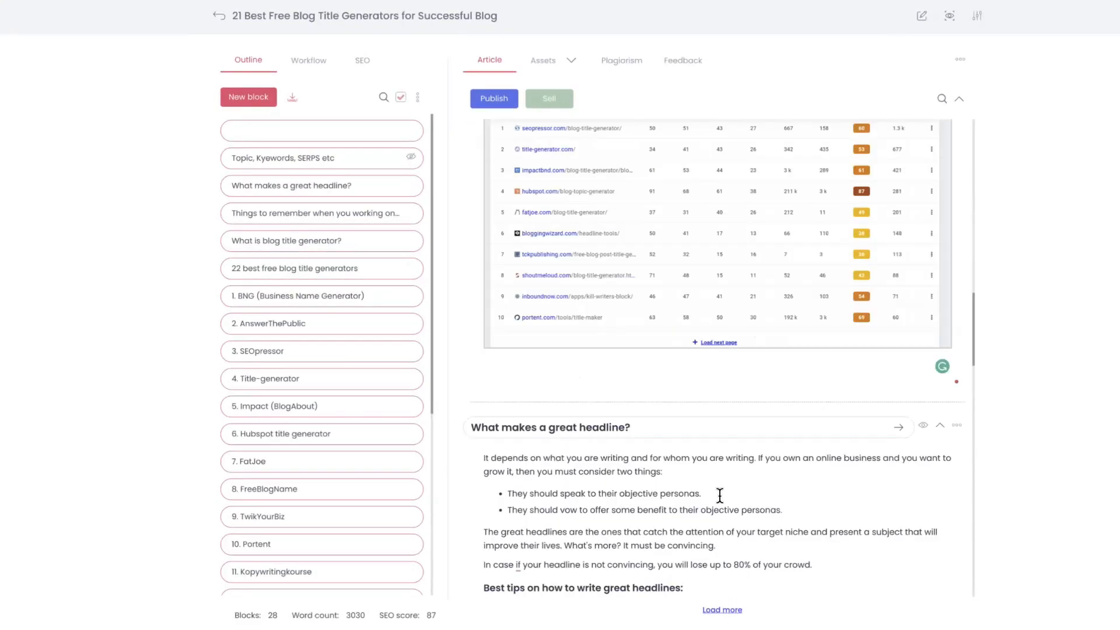
scroll(719, 495, down, 15)
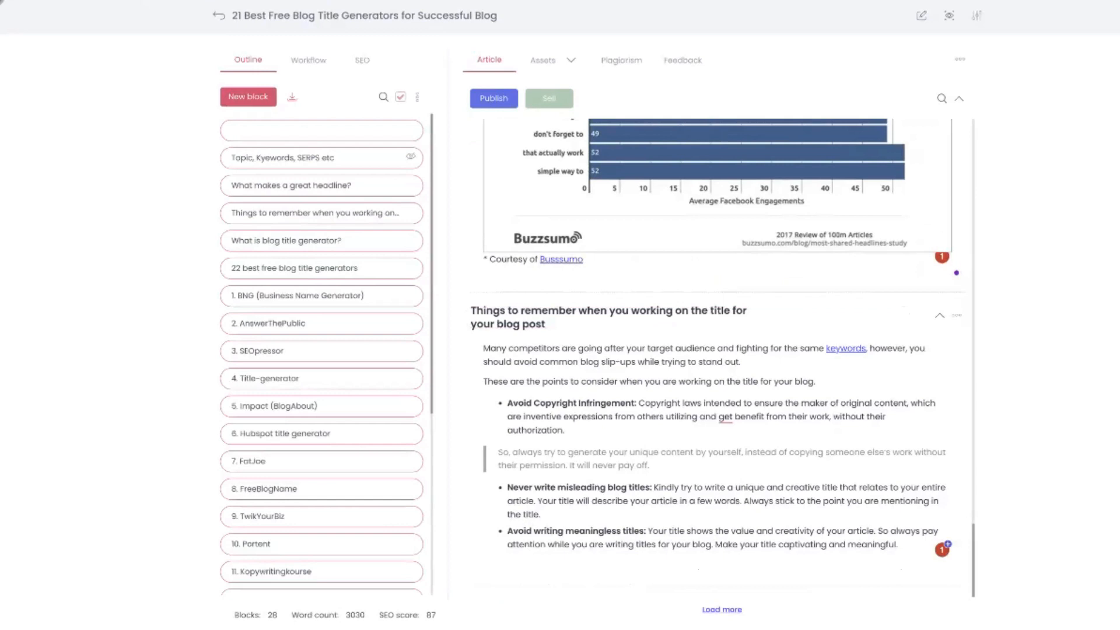
scroll(707, 461, down, 20)
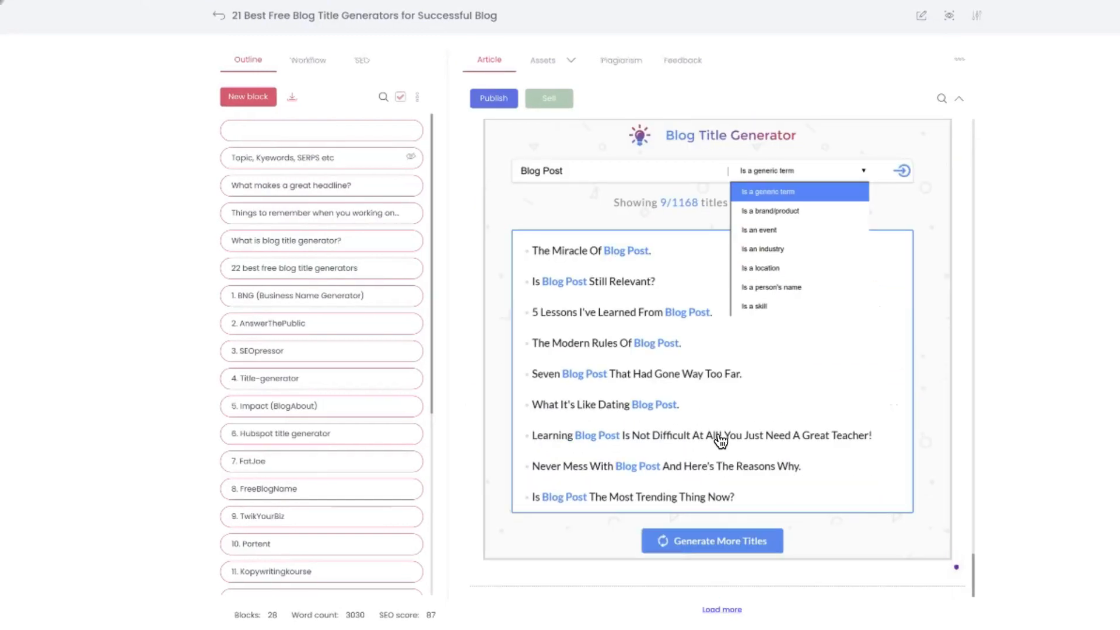
scroll(698, 300, down, 10)
scroll(696, 299, down, 5)
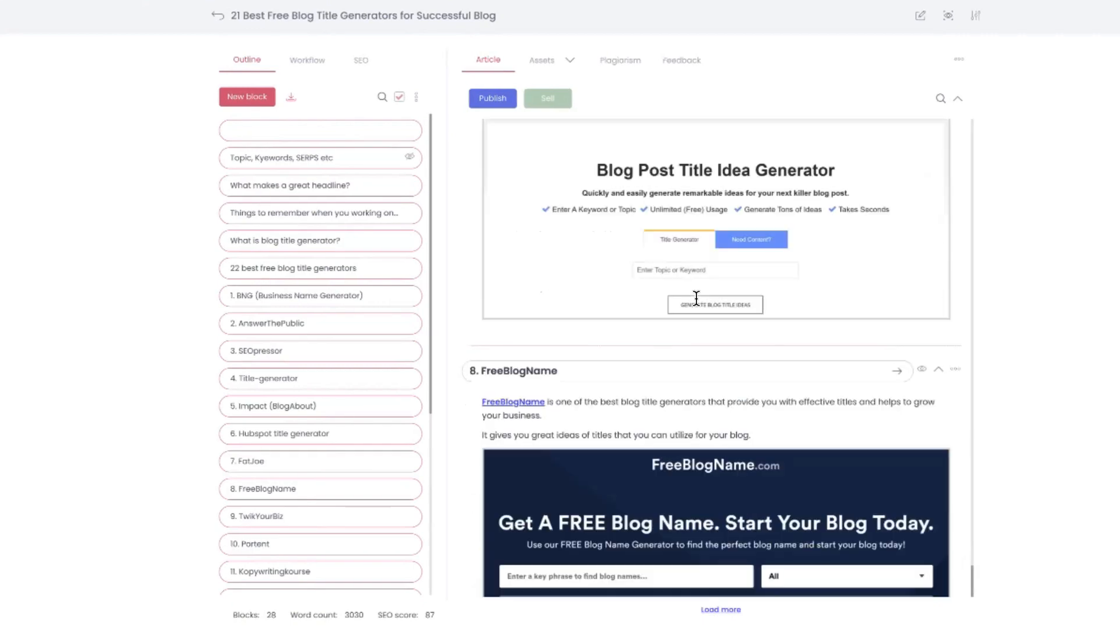
scroll(695, 295, up, 12)
scroll(694, 288, up, 10)
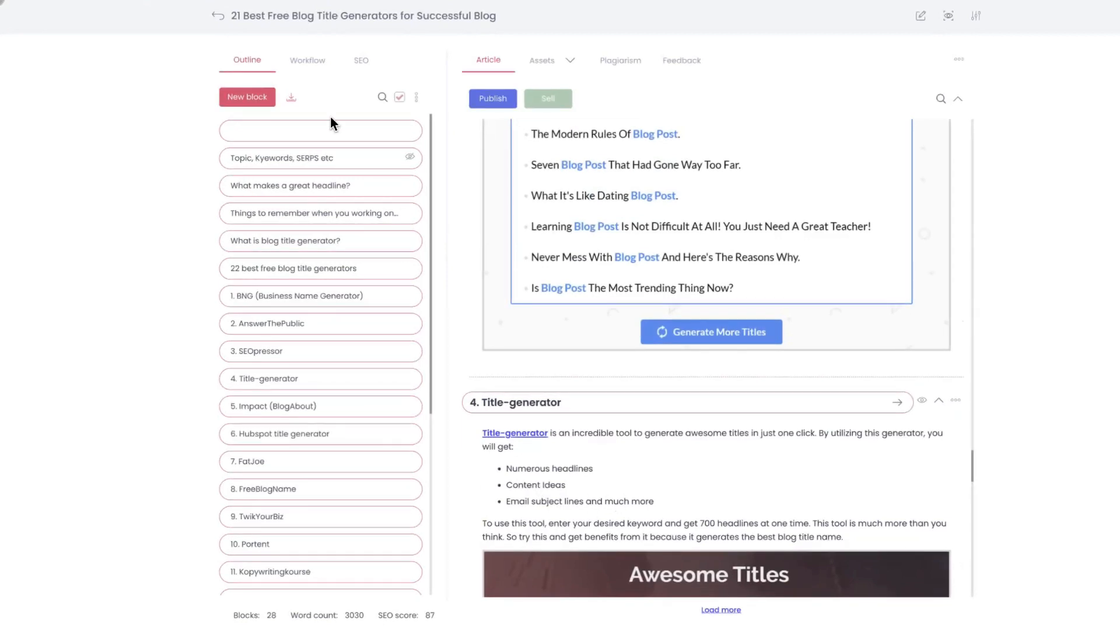
Show the article's SEO focus keywords and review the SEOpressor and AnswerThePublic sections beside them
right_click(373, 63)
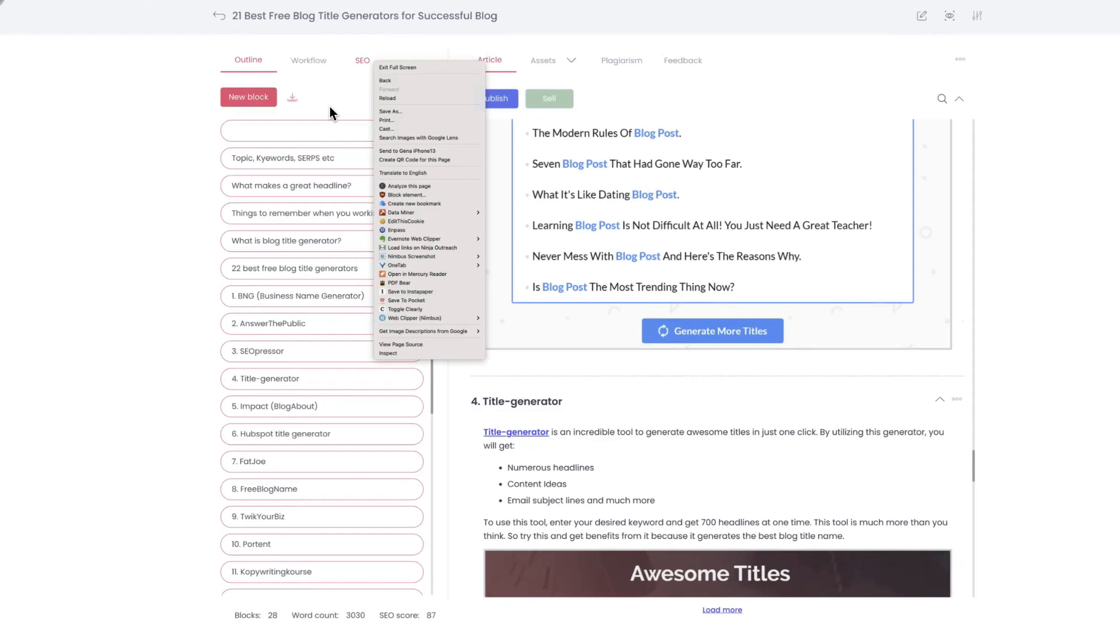
click(176, 65)
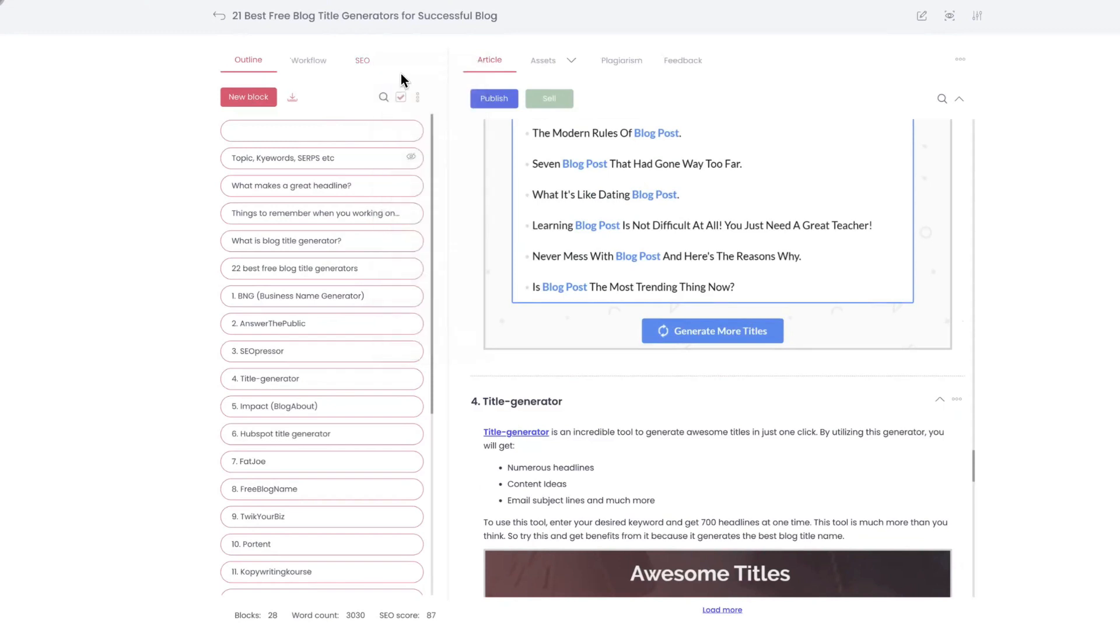
click(362, 63)
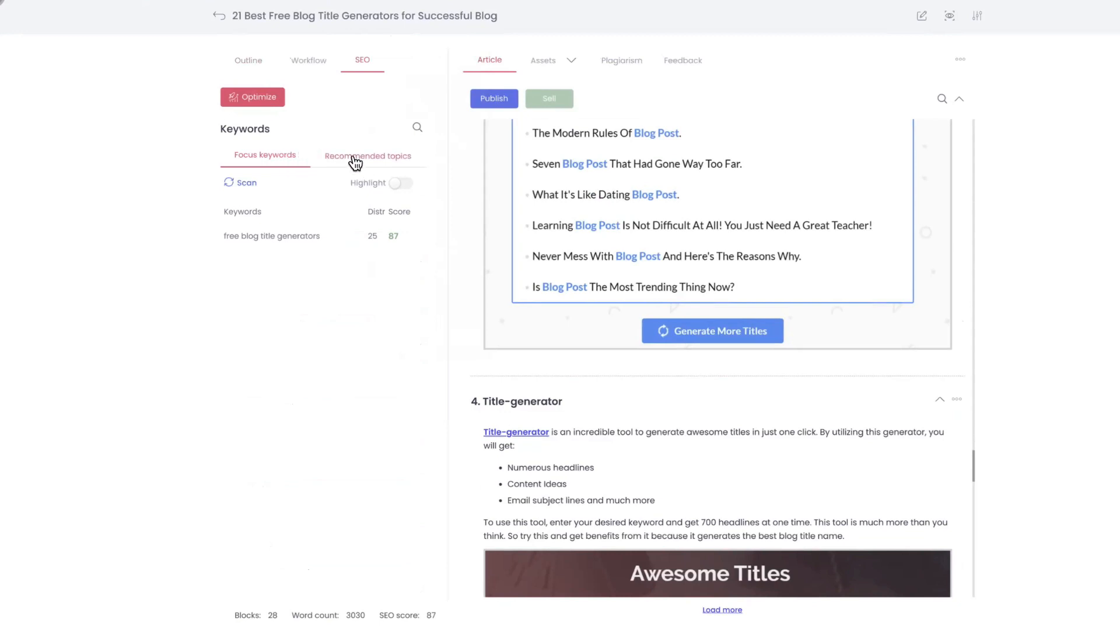
scroll(589, 196, up, 6)
scroll(593, 198, up, 4)
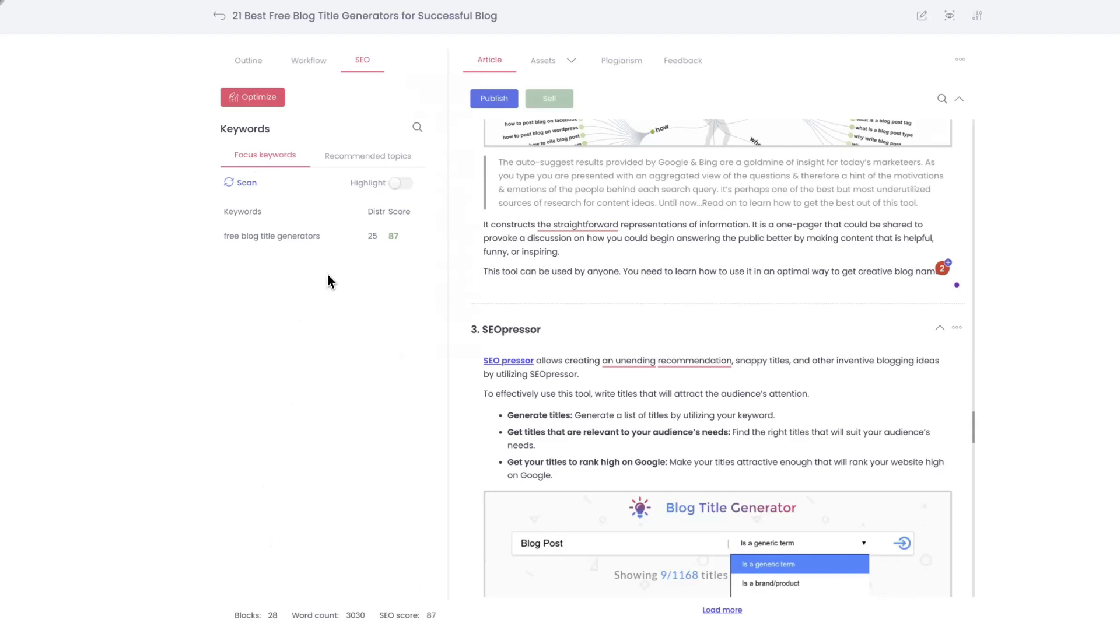
scroll(534, 284, up, 5)
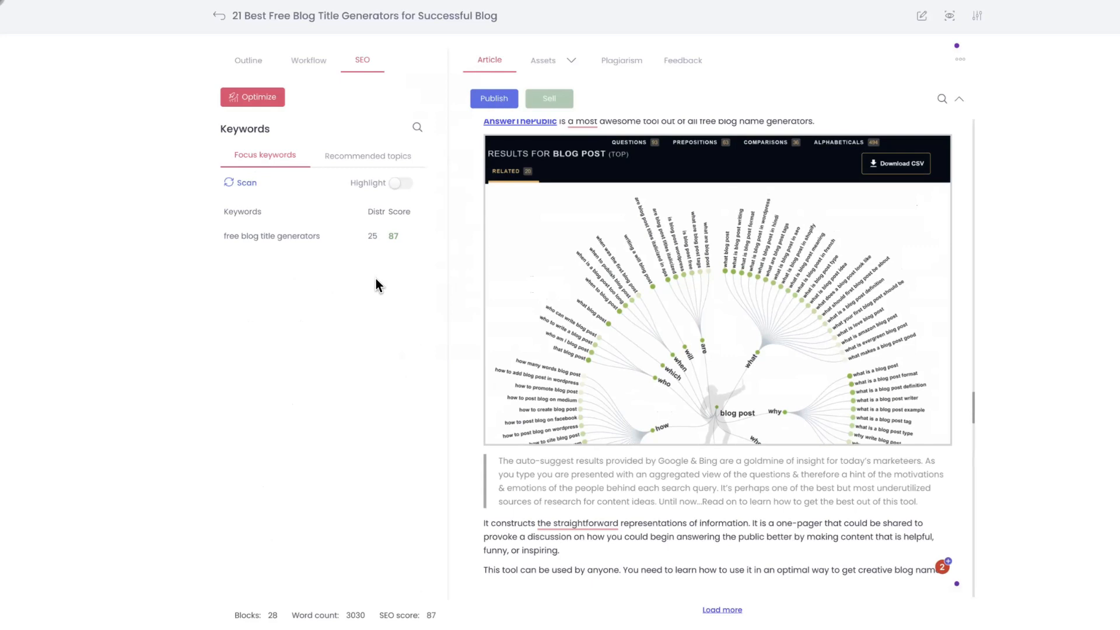
Open the SEO optimization details, examine the website, slug and featured image metadata, and proceed to the focus keywords
click(265, 99)
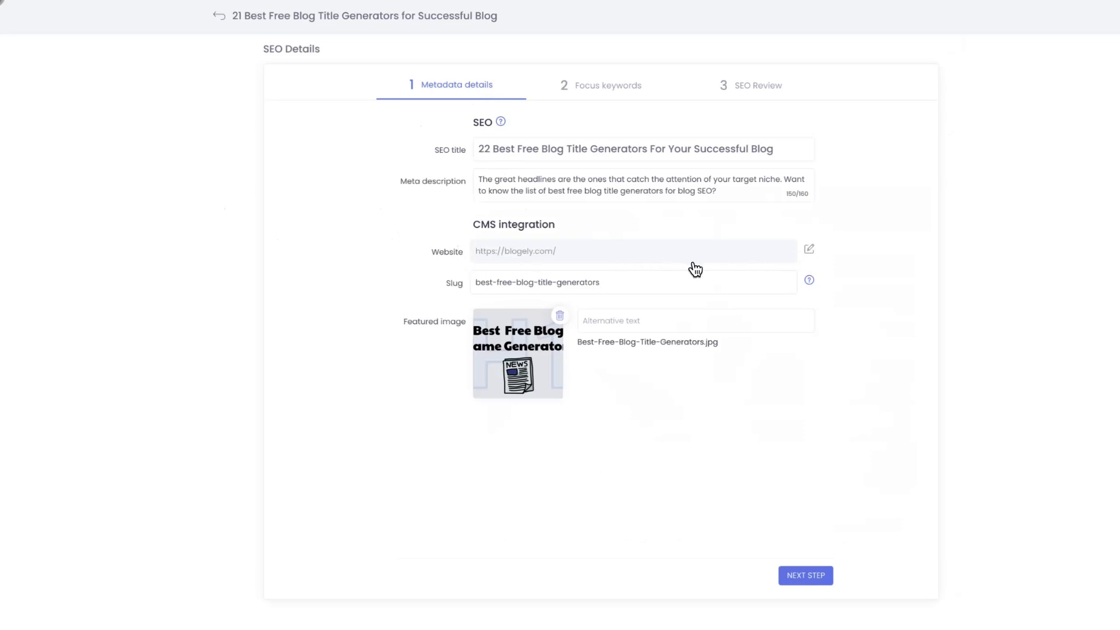
click(809, 250)
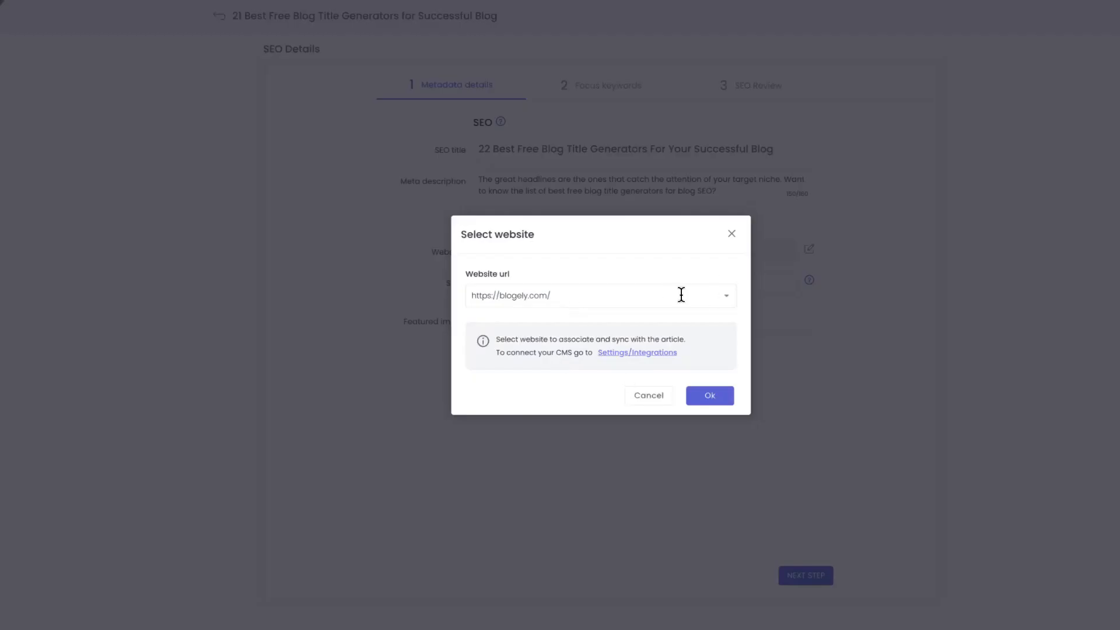
click(731, 233)
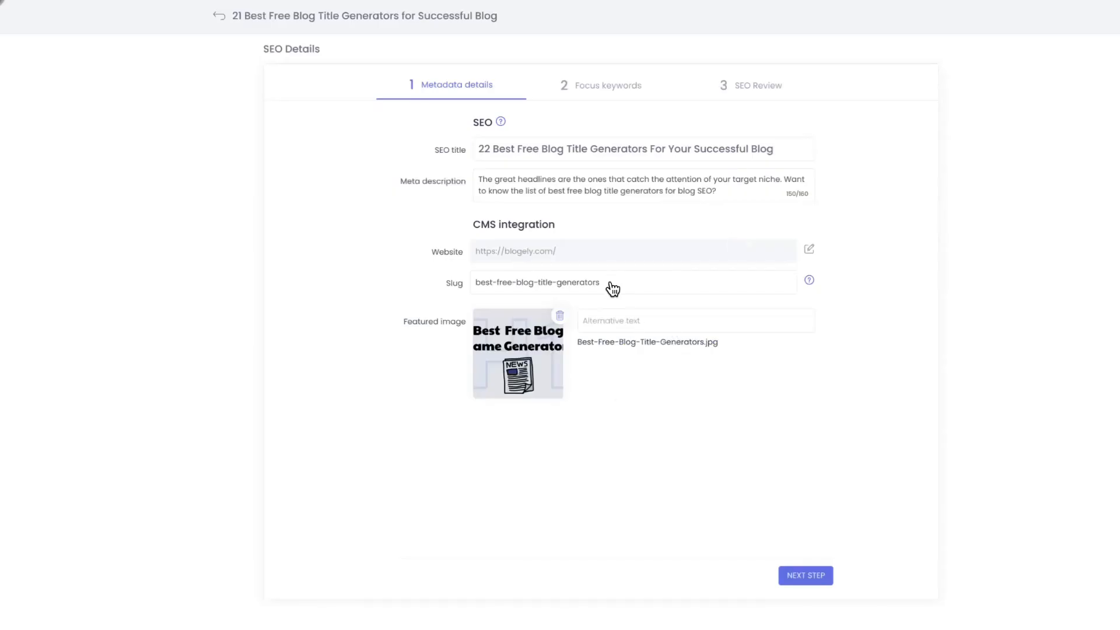
drag(610, 290, 453, 283)
click(398, 290)
click(593, 329)
click(581, 347)
click(805, 575)
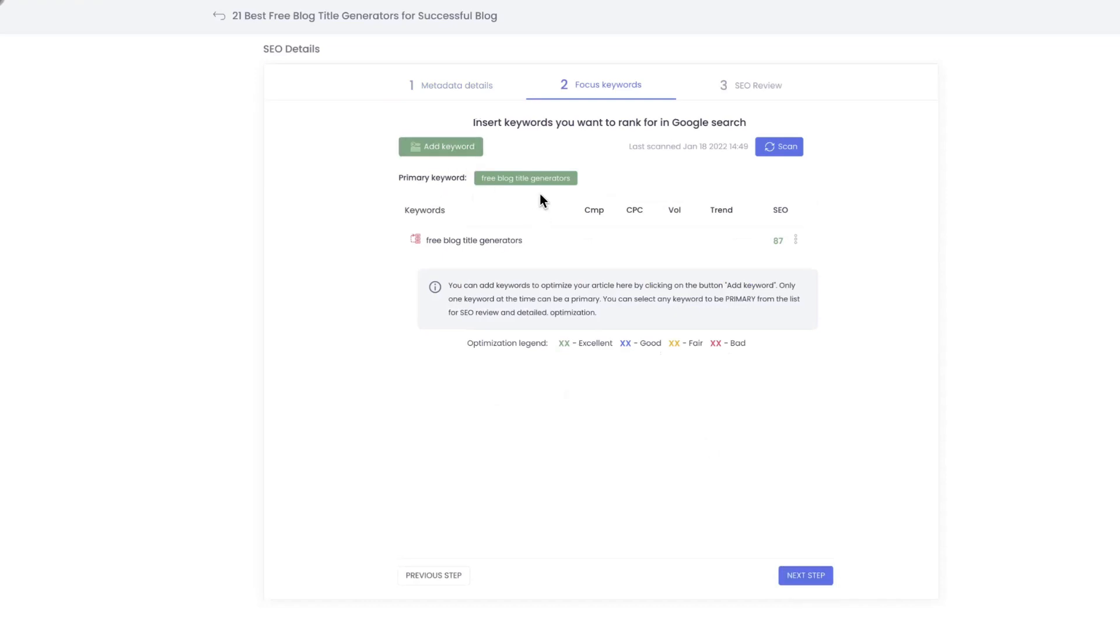
click(454, 156)
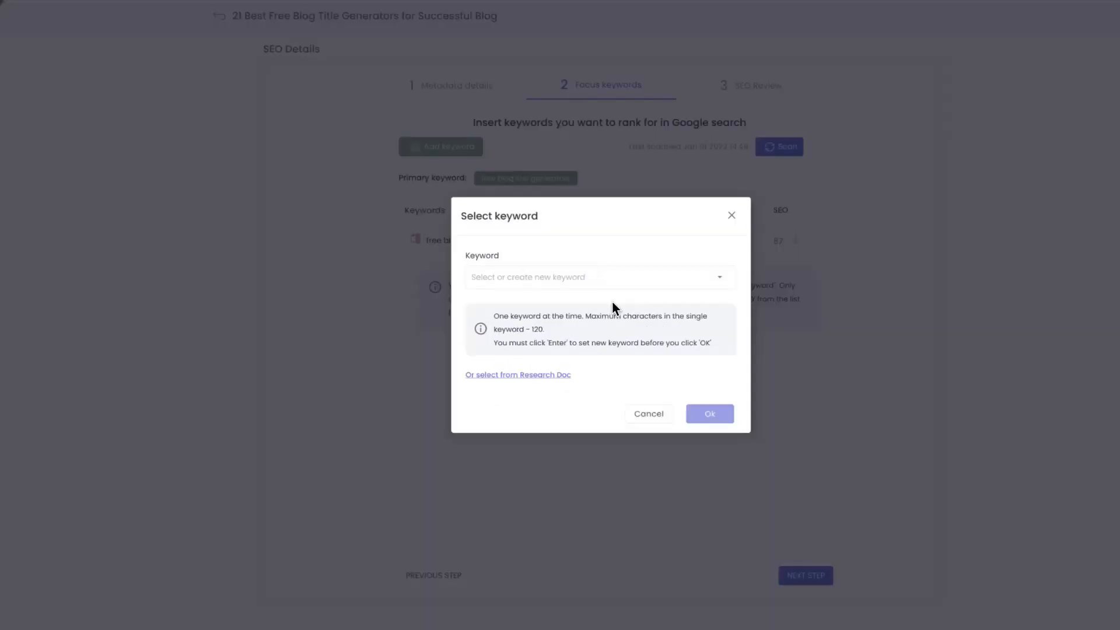
click(499, 278)
key(Return)
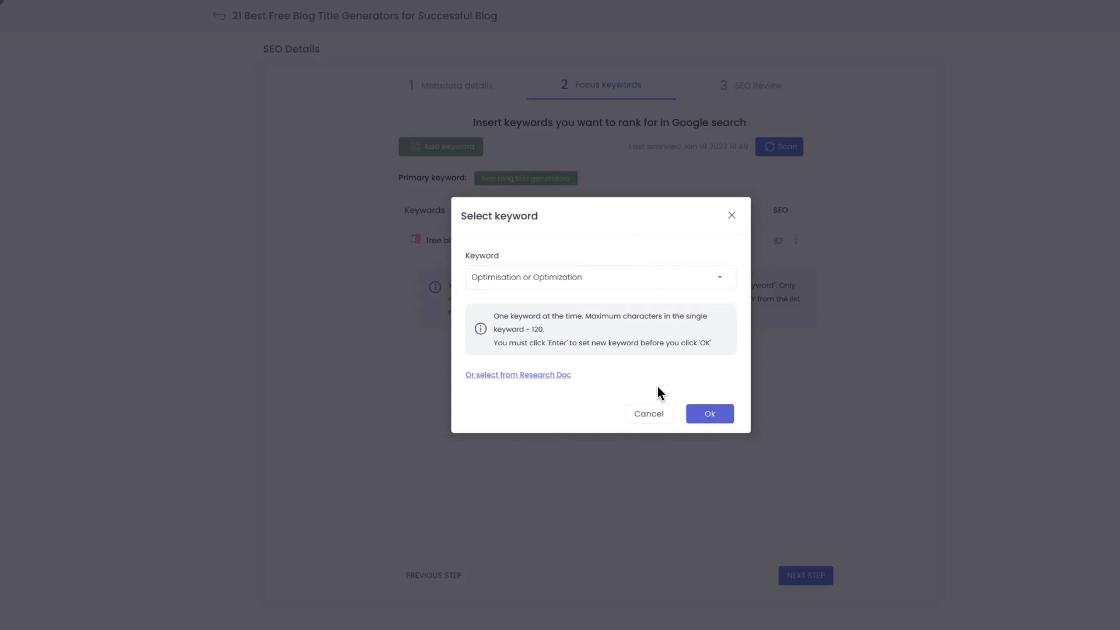
click(656, 415)
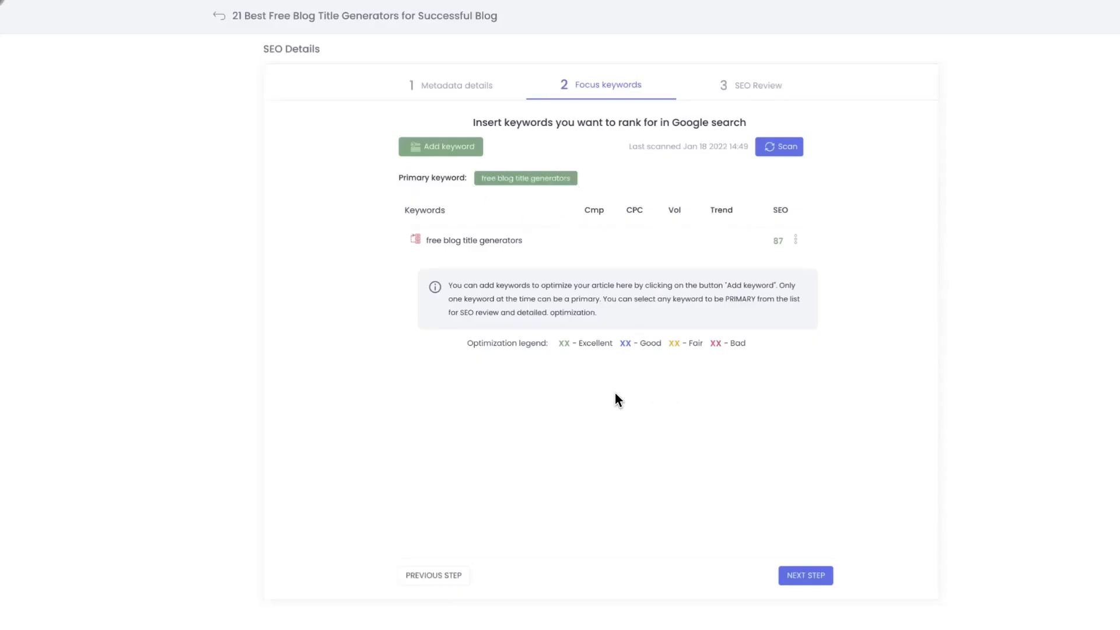
Add the existing keyword "Optimisation or Optimization" to the article's focus keywords
click(449, 153)
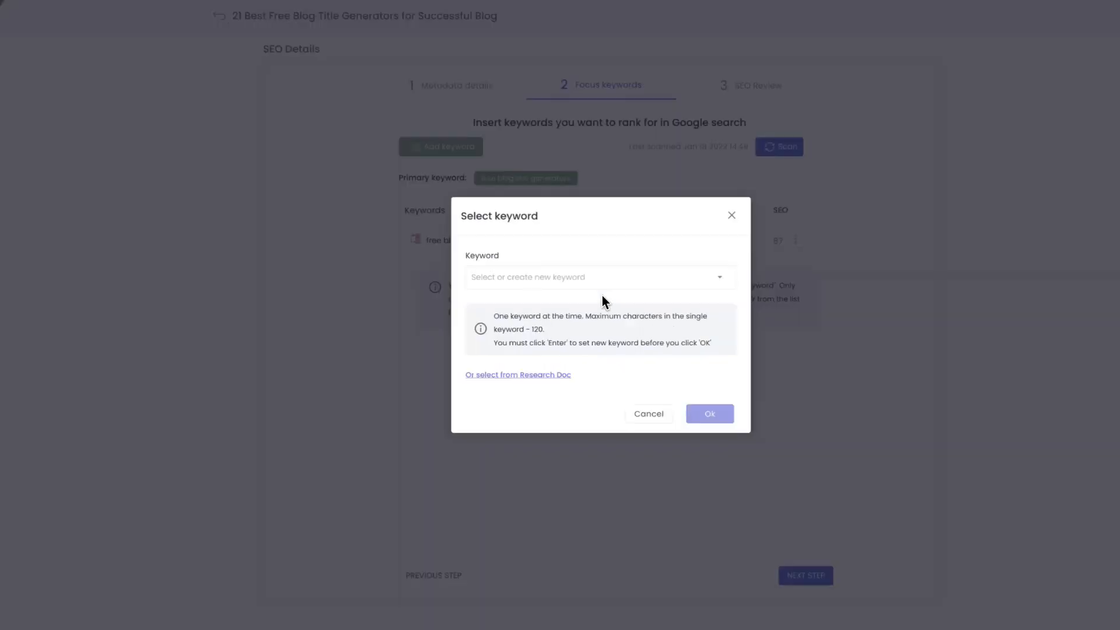
click(548, 281)
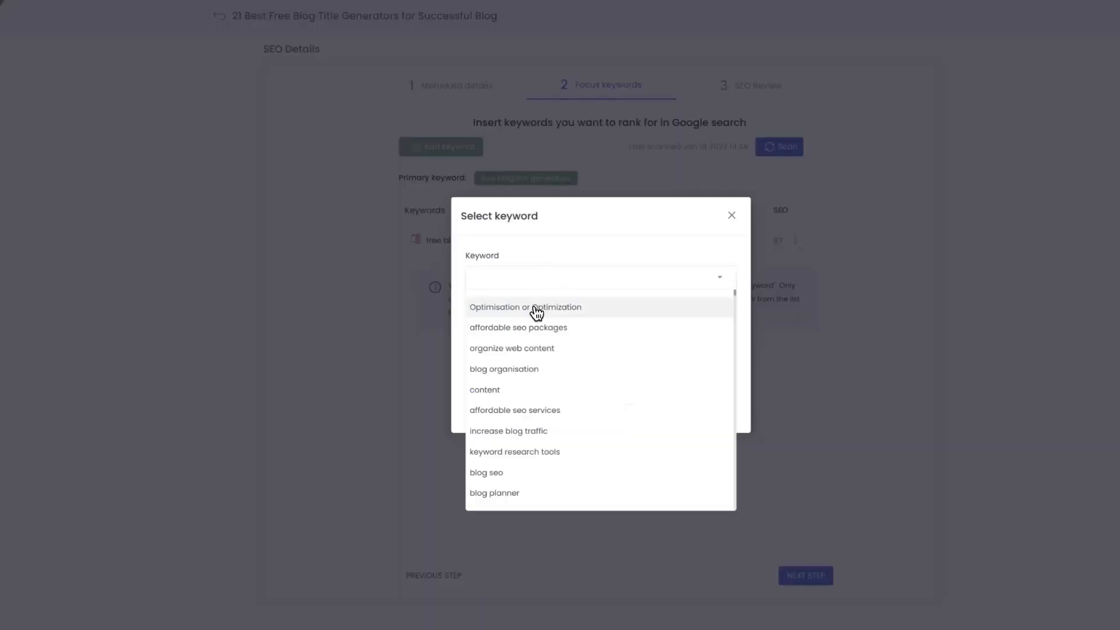
click(535, 307)
click(715, 415)
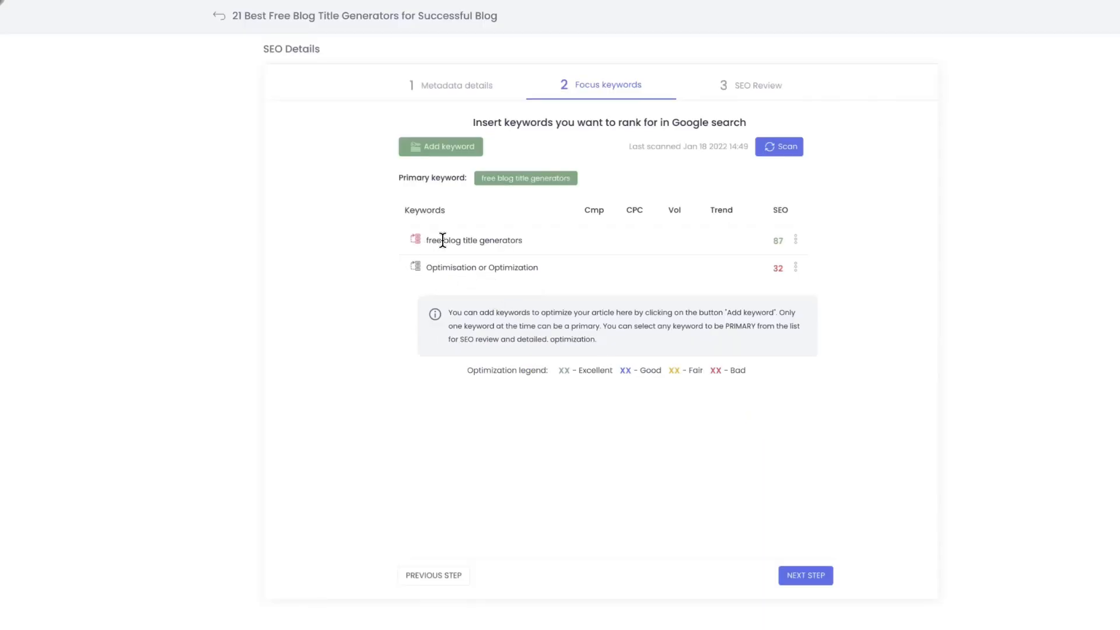
Highlight the primary keyword "free blog title generators" in the keyword list and rescan the focus keywords
drag(429, 239, 524, 241)
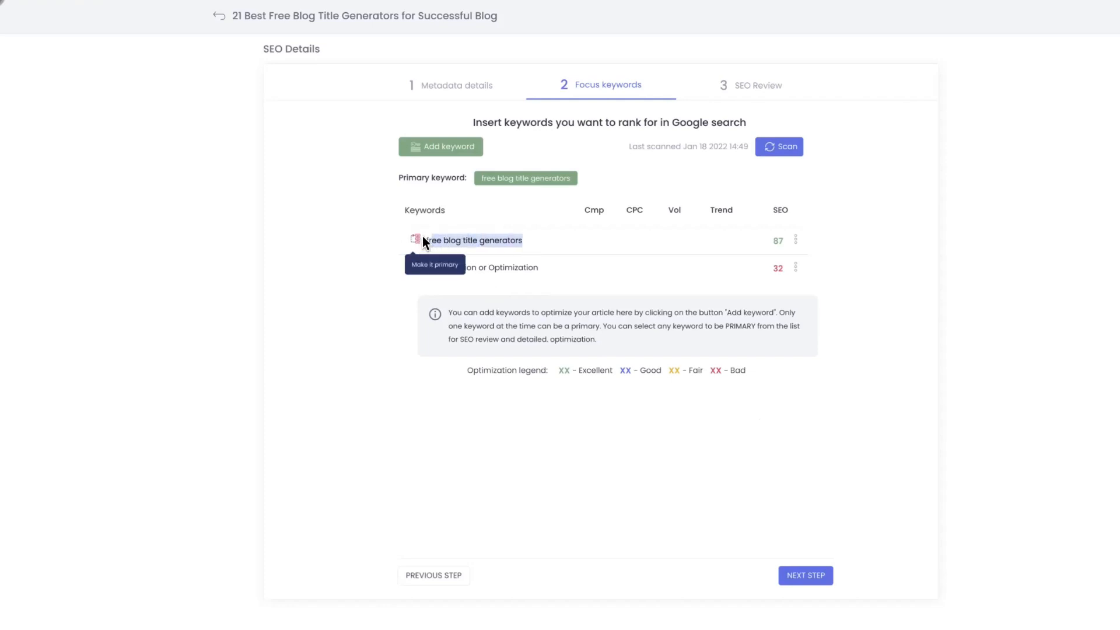
click(342, 241)
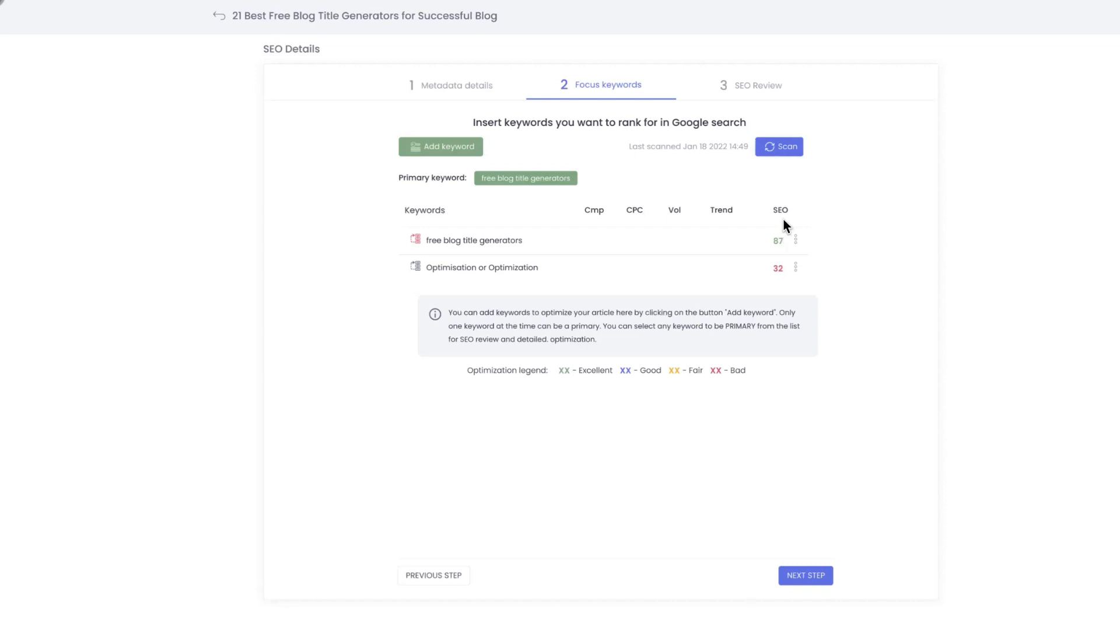
click(786, 151)
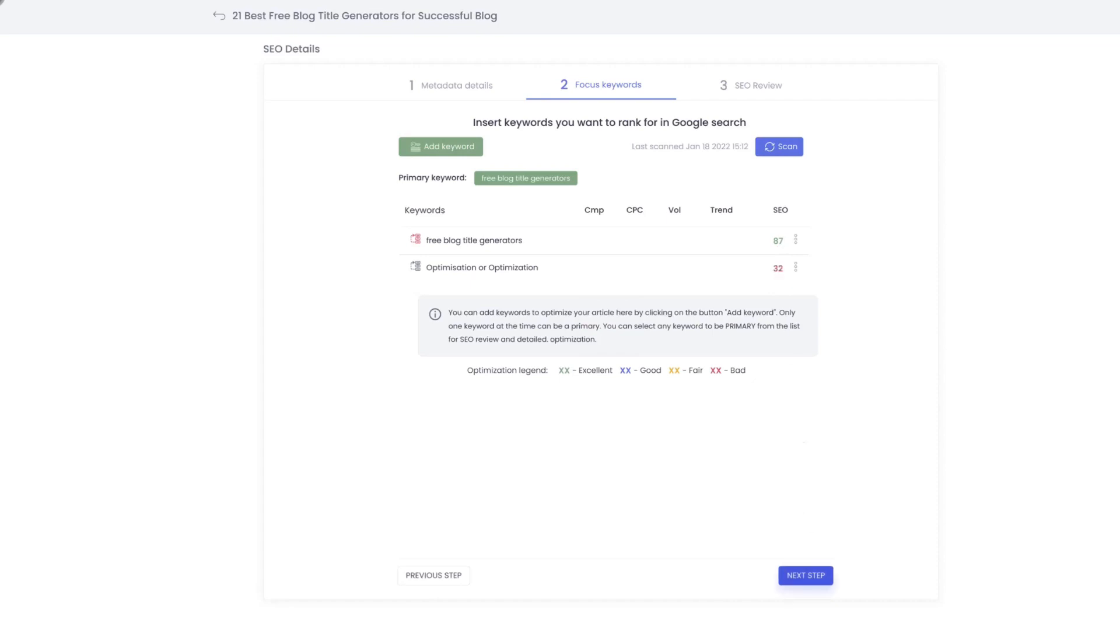
Open the SEO Review and examine the points for focus keywords in the SEO title and body content
click(805, 575)
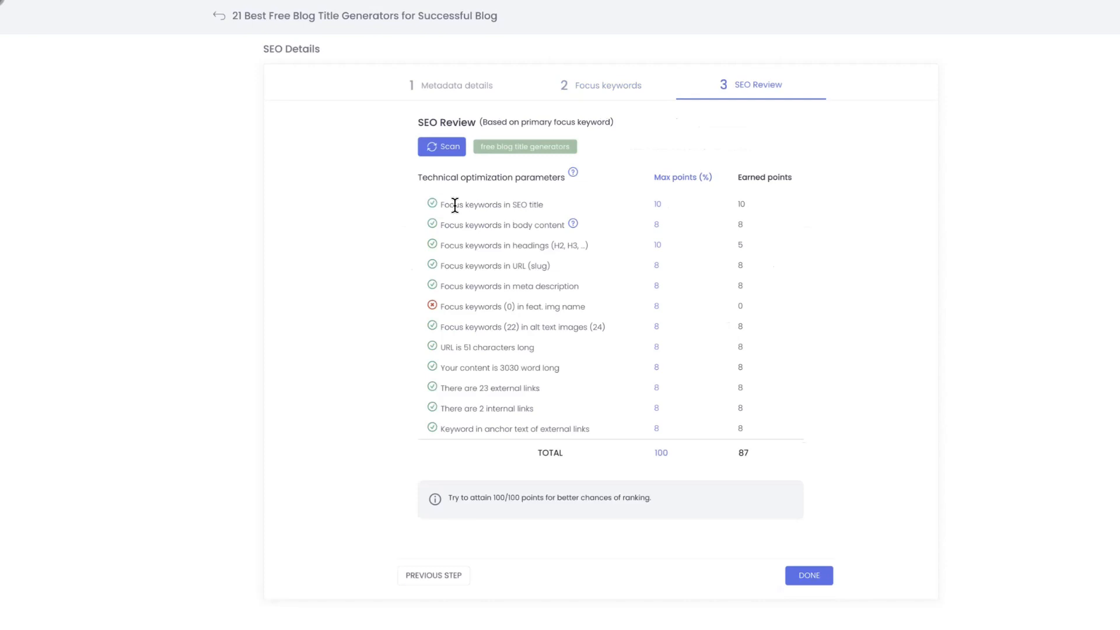
drag(455, 204, 517, 205)
drag(445, 204, 540, 207)
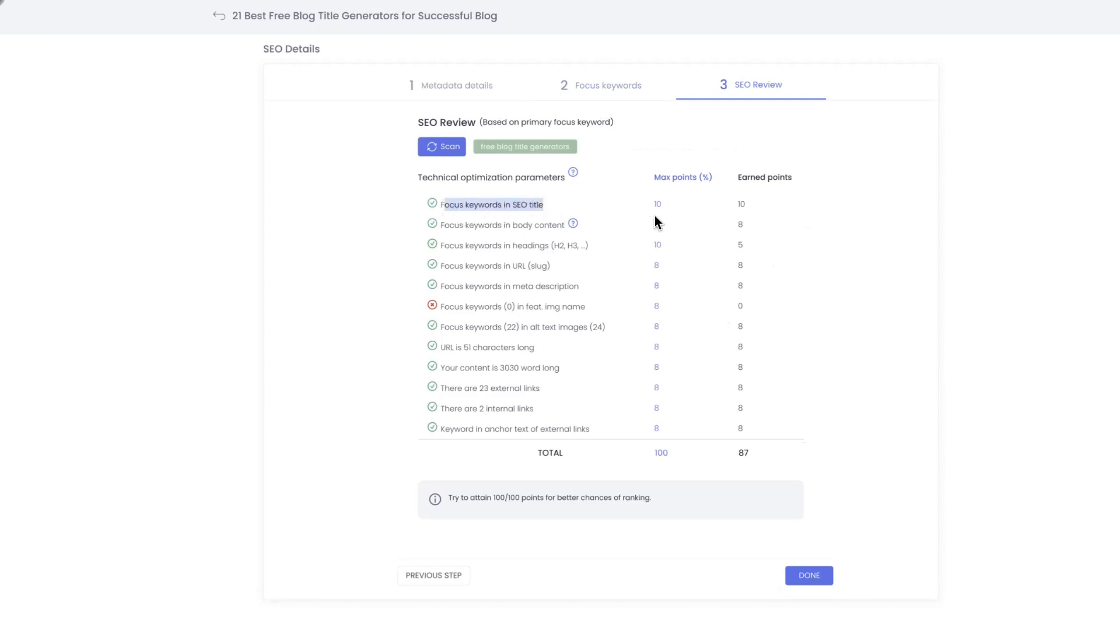
click(672, 212)
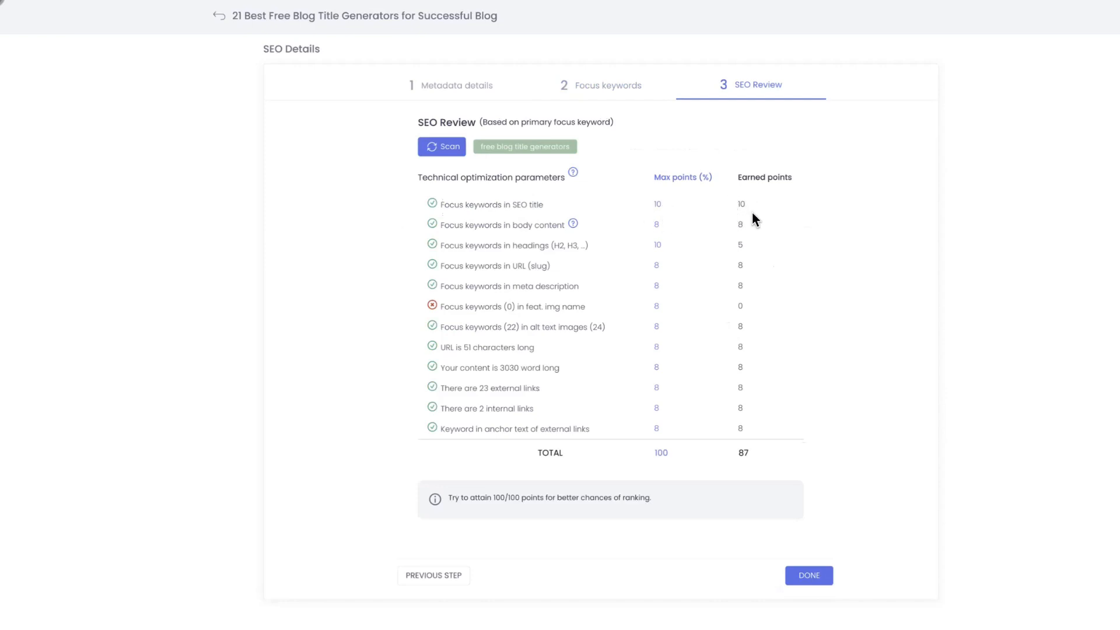
drag(449, 225, 522, 225)
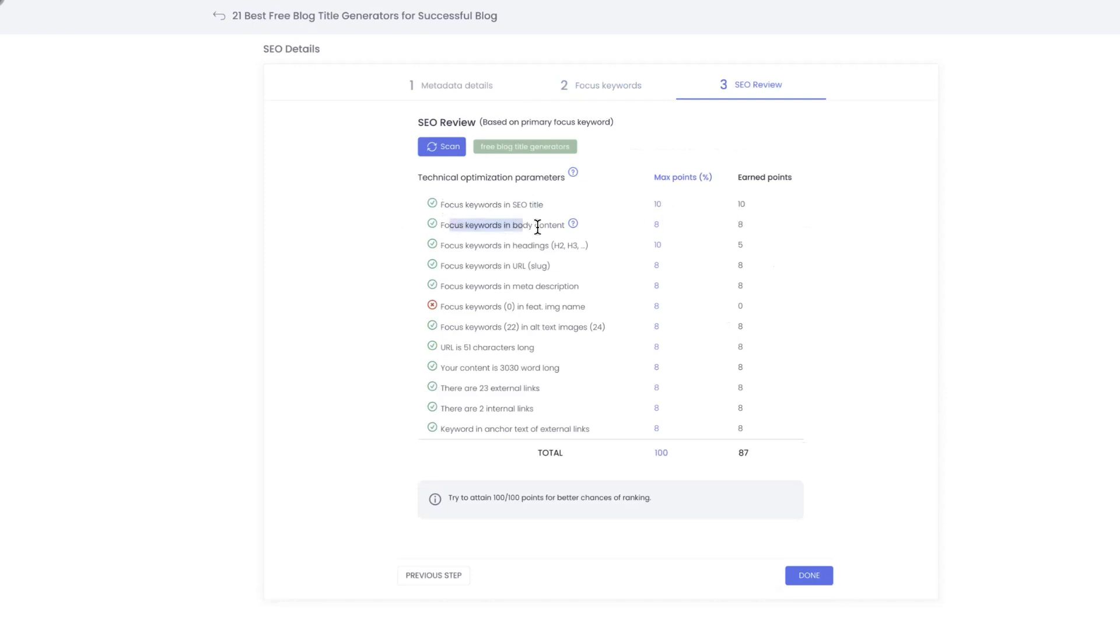
drag(608, 232, 719, 232)
click(666, 216)
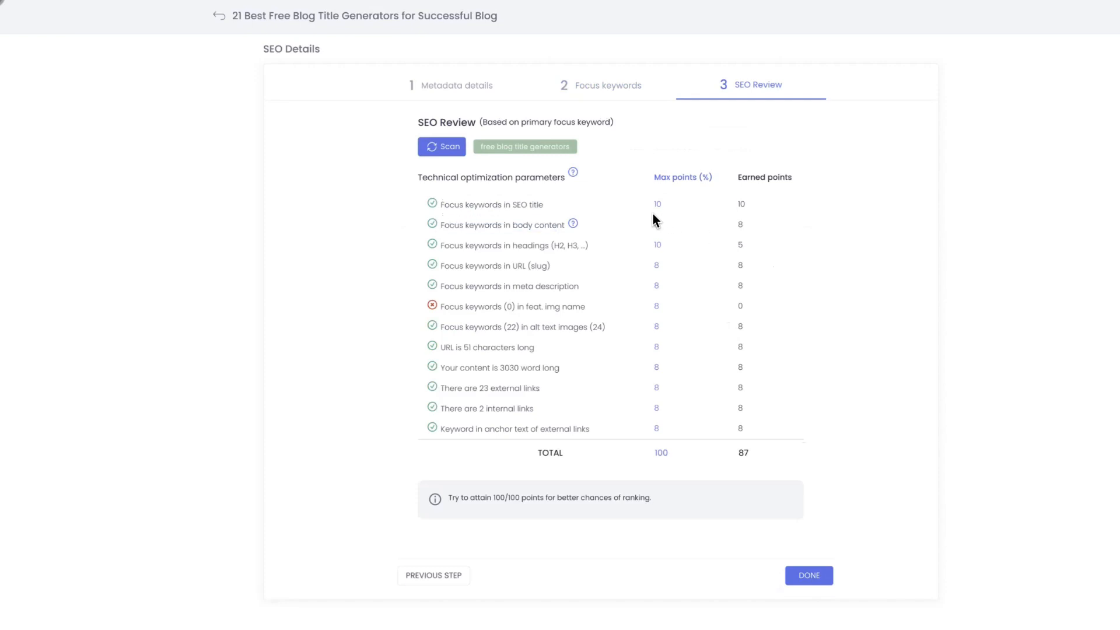
Examine the SEO Review's headings and meta description parameters, and return to the metadata details
drag(652, 213, 648, 225)
click(676, 225)
mouse_move(576, 225)
drag(505, 244, 584, 246)
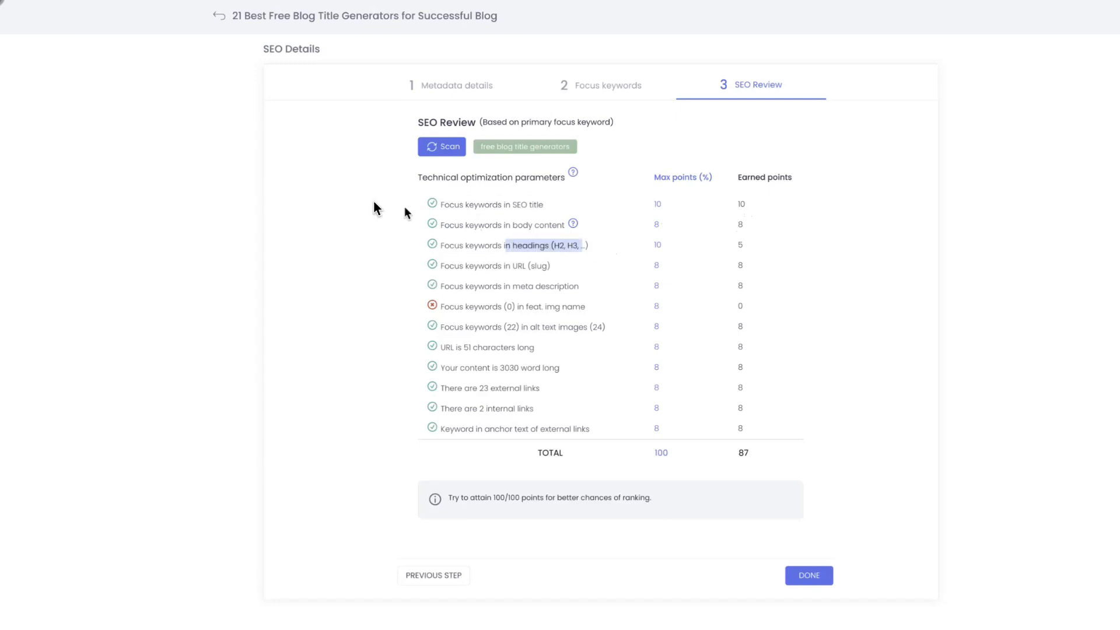
click(339, 203)
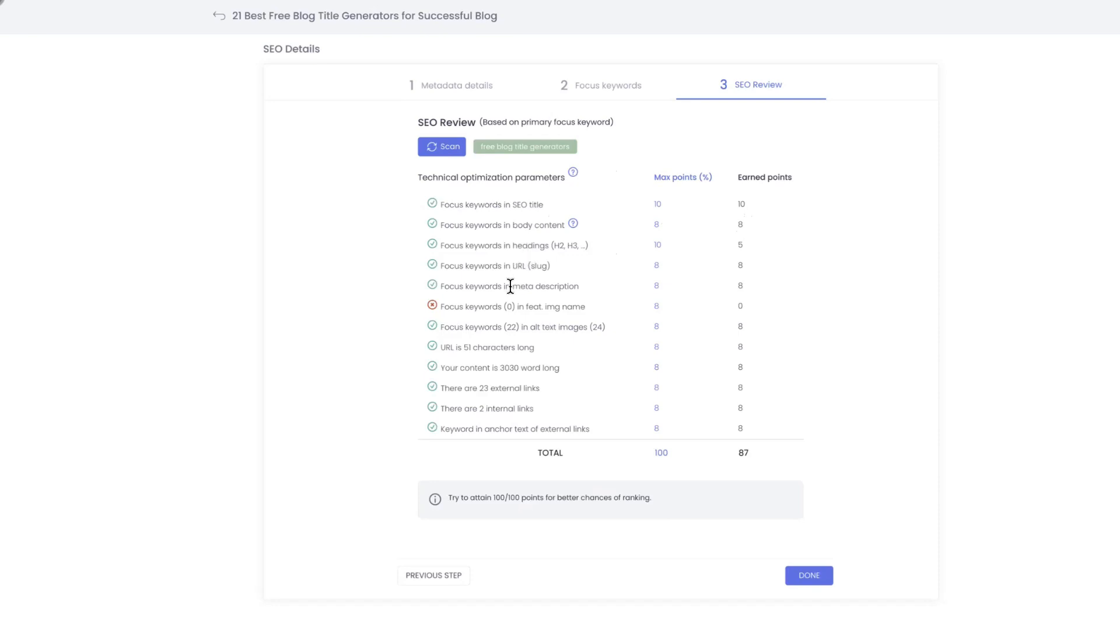
drag(511, 285, 558, 286)
click(461, 92)
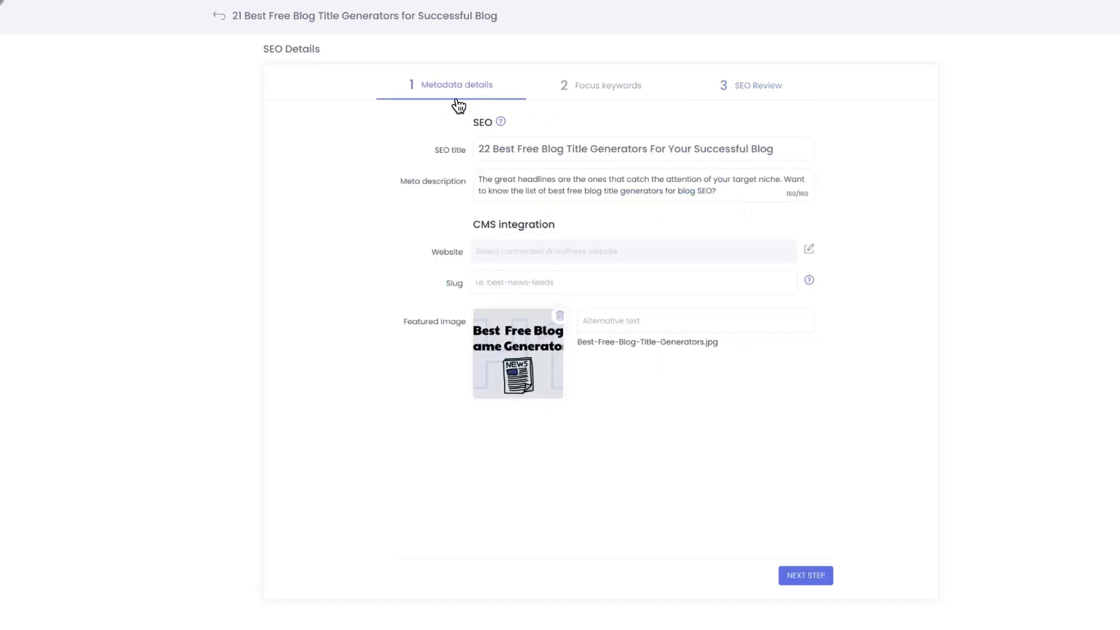
Highlight "Free Blog Title Generators" in the SEO title and compare it with the primary focus keyword in the SEO Review
click(515, 150)
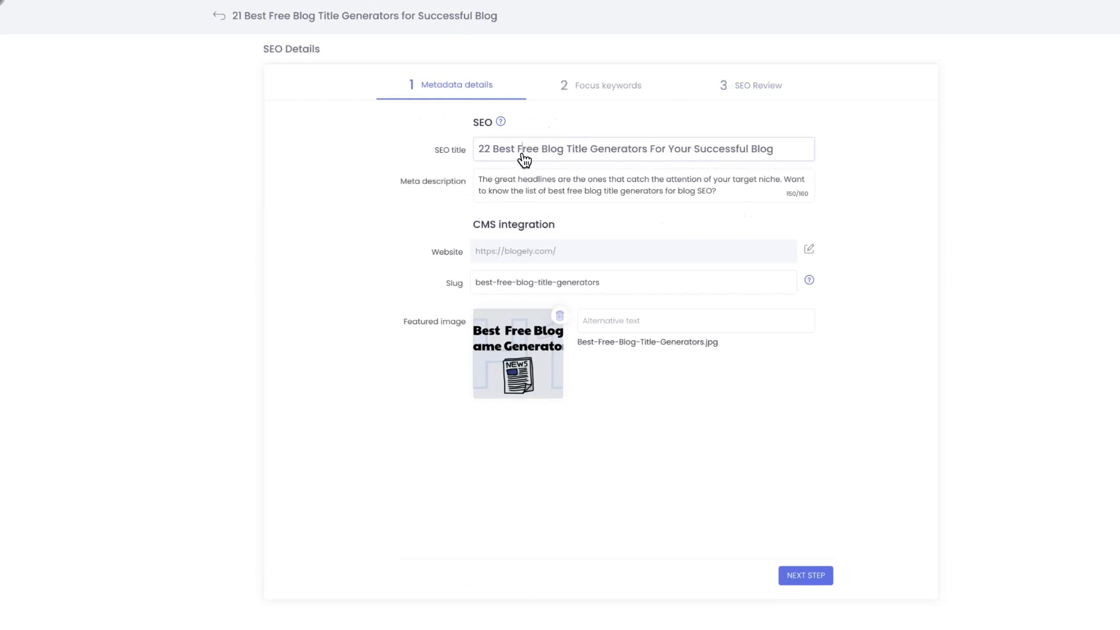
drag(531, 153, 651, 159)
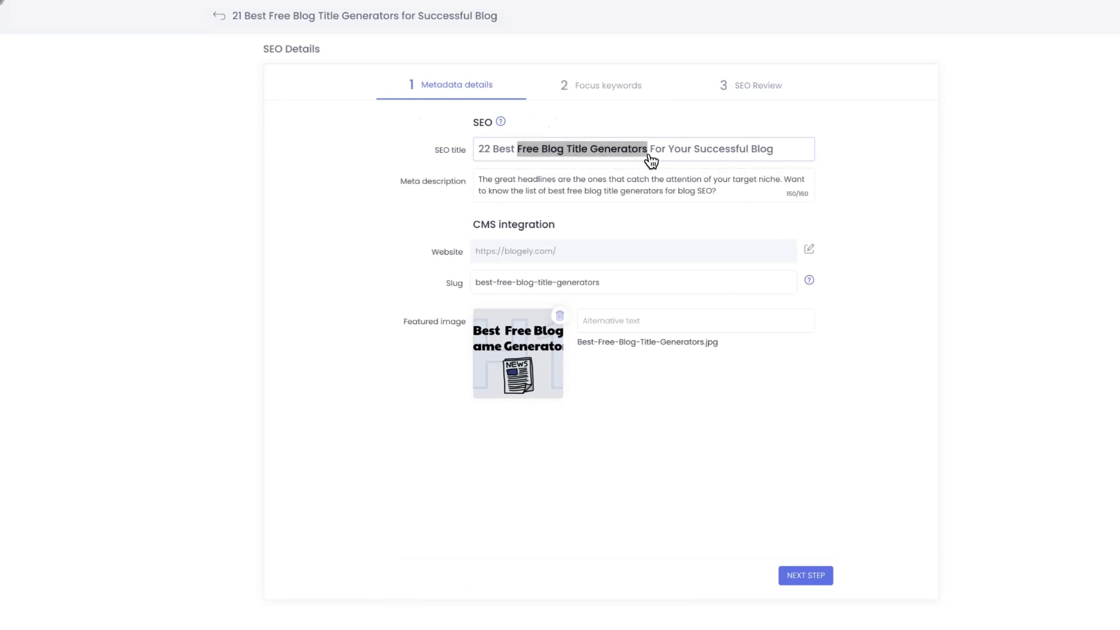
click(761, 89)
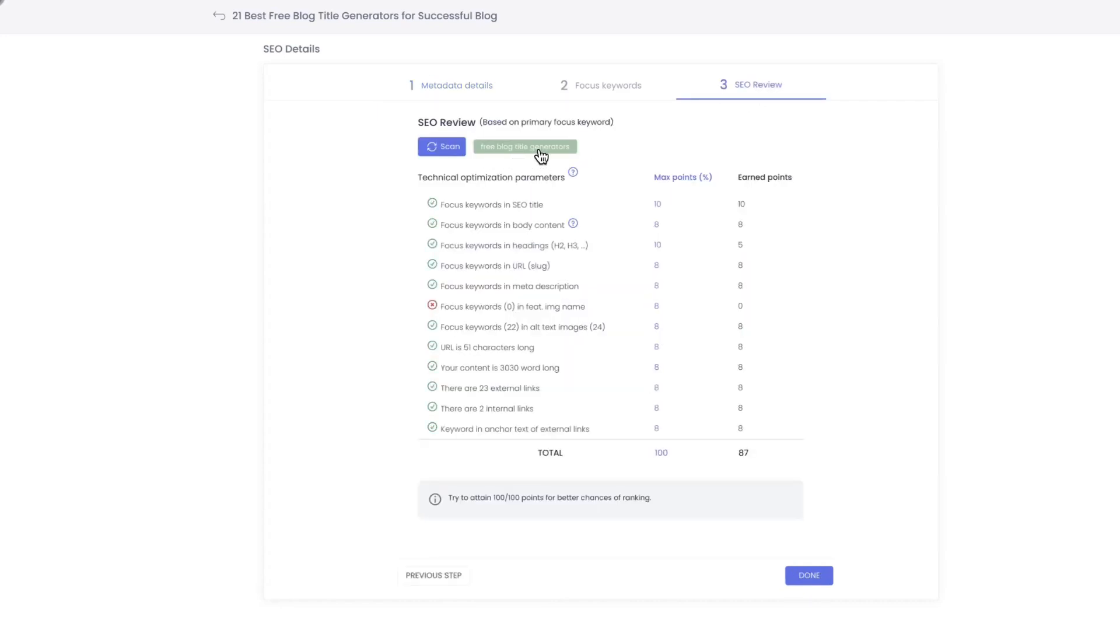
click(453, 94)
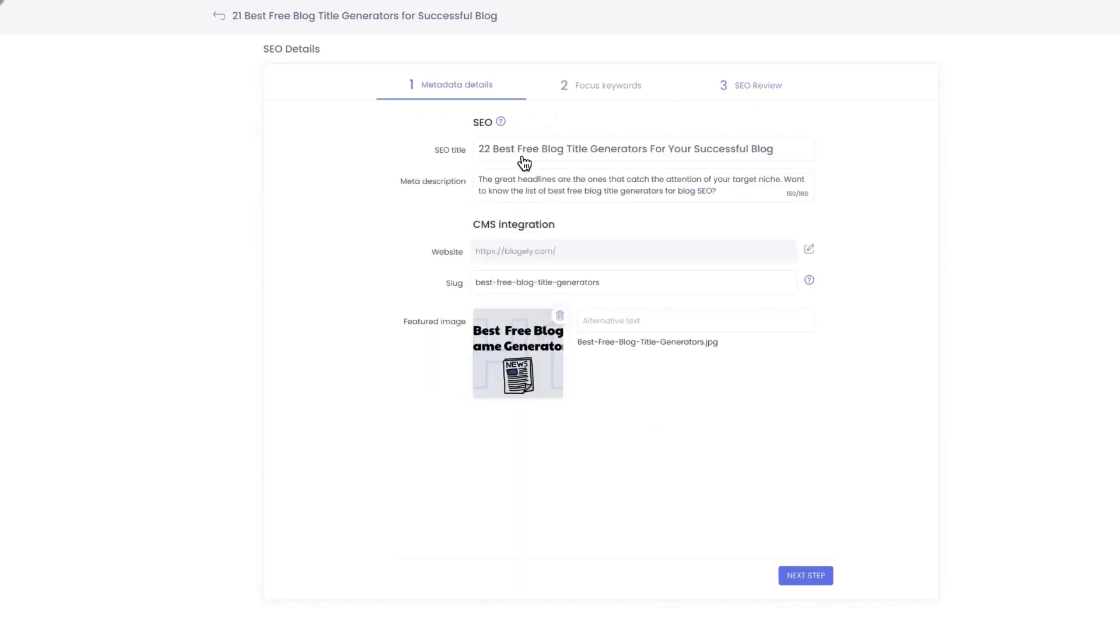
Change "Blog" before "Title" to "Blot" in the SEO title, then rescan the SEO Review and check its SEO title parameter
click(566, 156)
key(BackSpace)
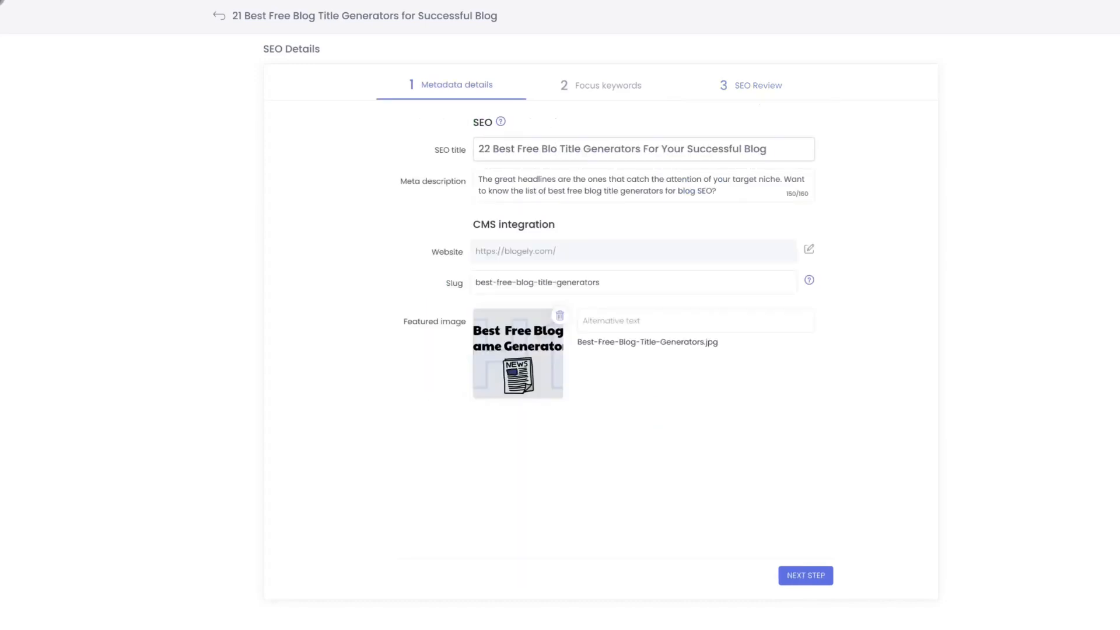
text(t)
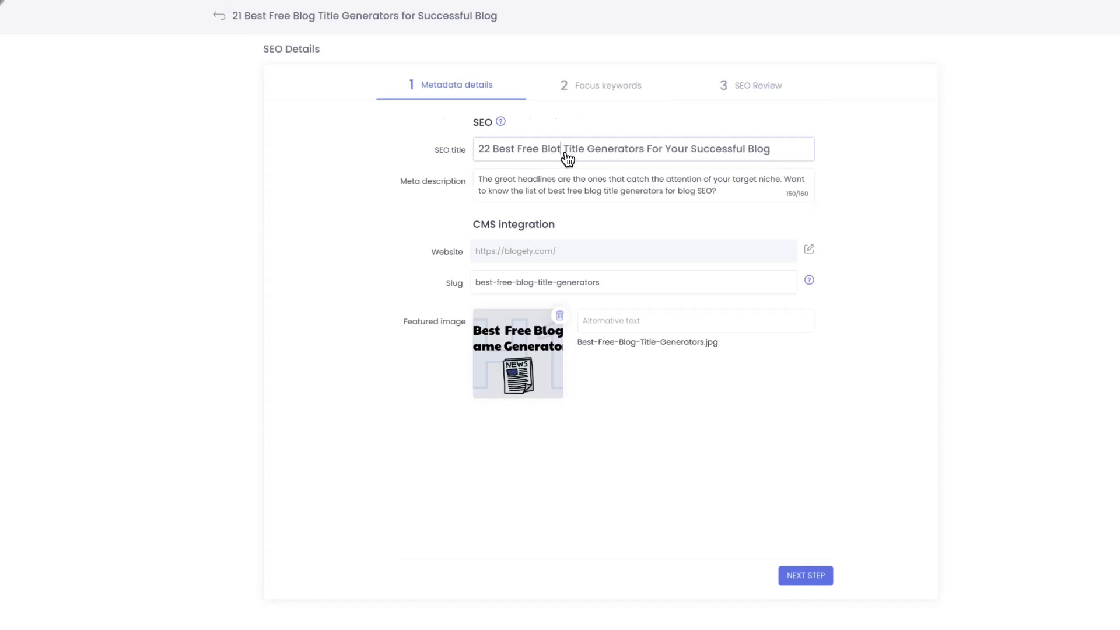
click(746, 95)
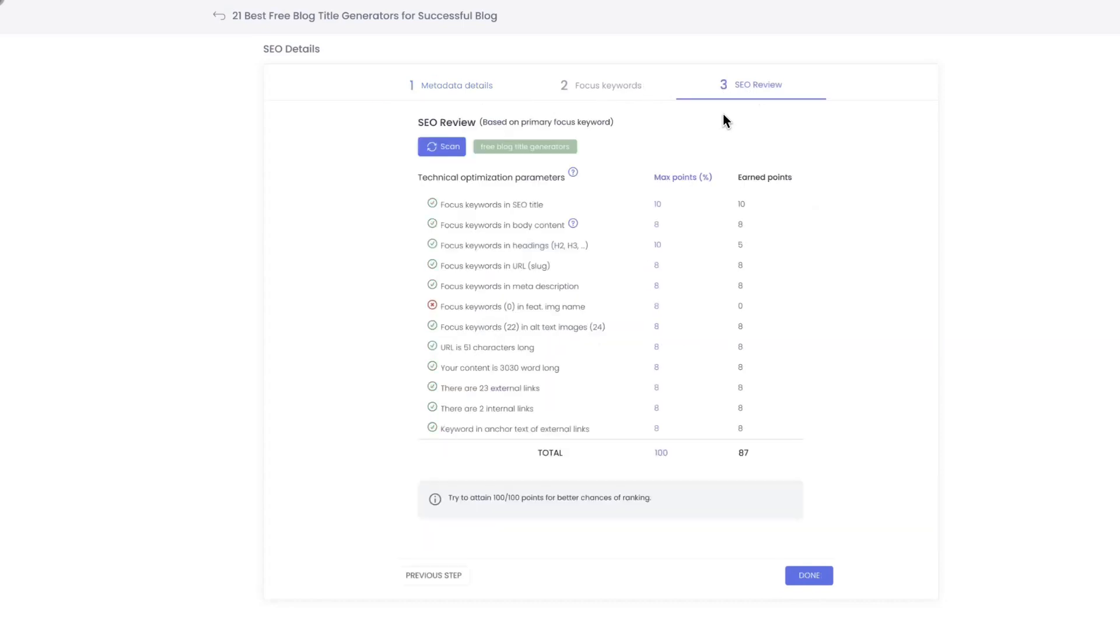
click(445, 153)
drag(483, 208, 530, 205)
click(555, 206)
Restore the misspelled word in the SEO title to "Blog" and rescan the SEO Review
click(467, 90)
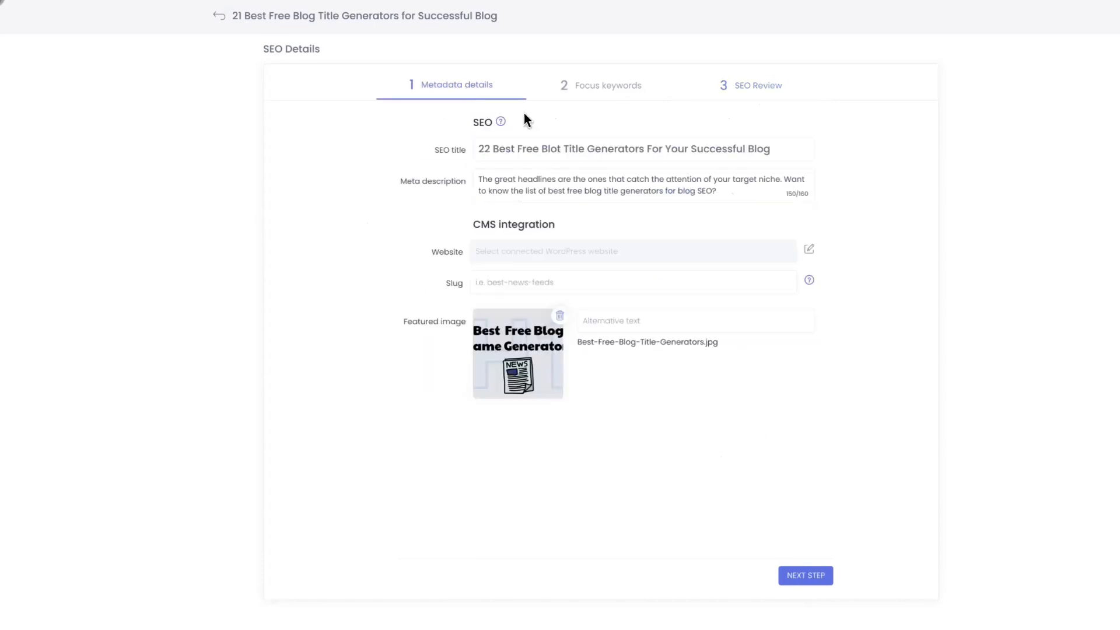
click(561, 155)
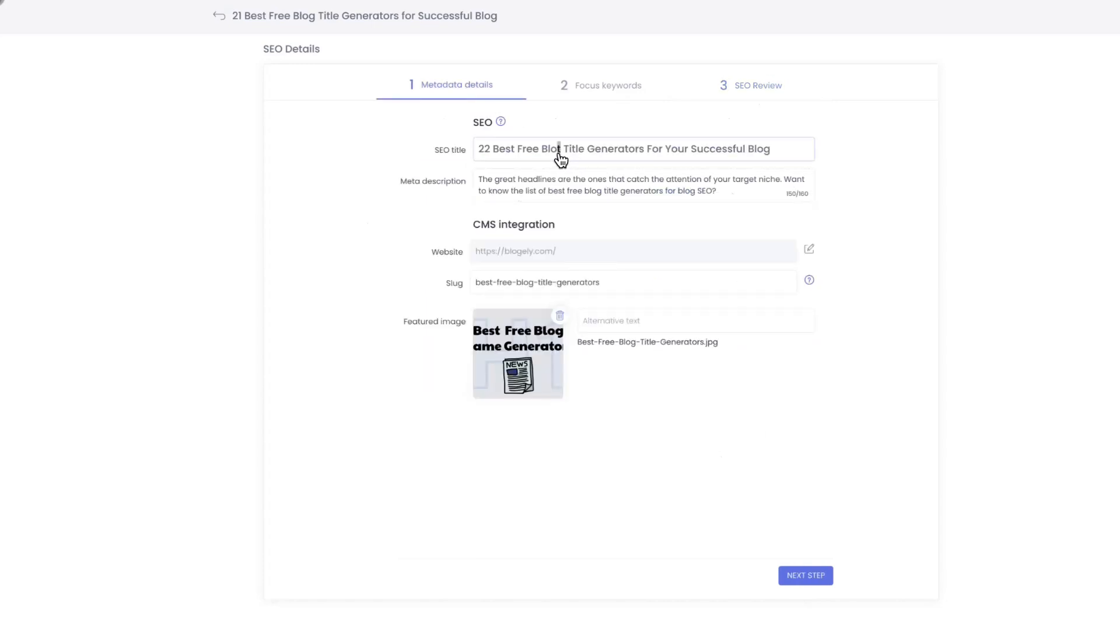
text(g)
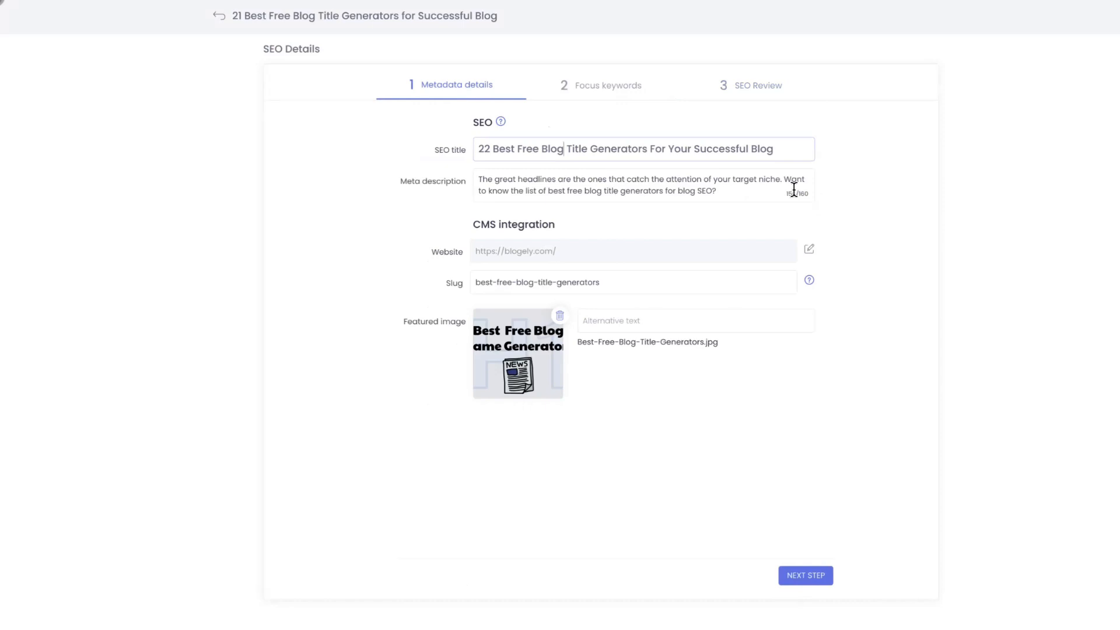
click(761, 90)
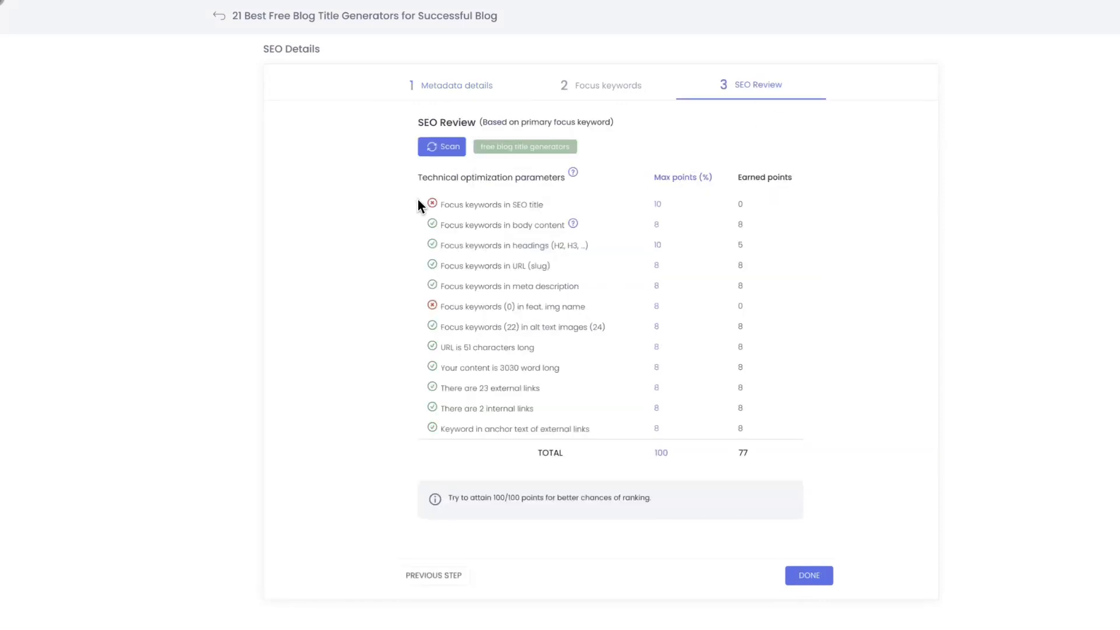
click(441, 153)
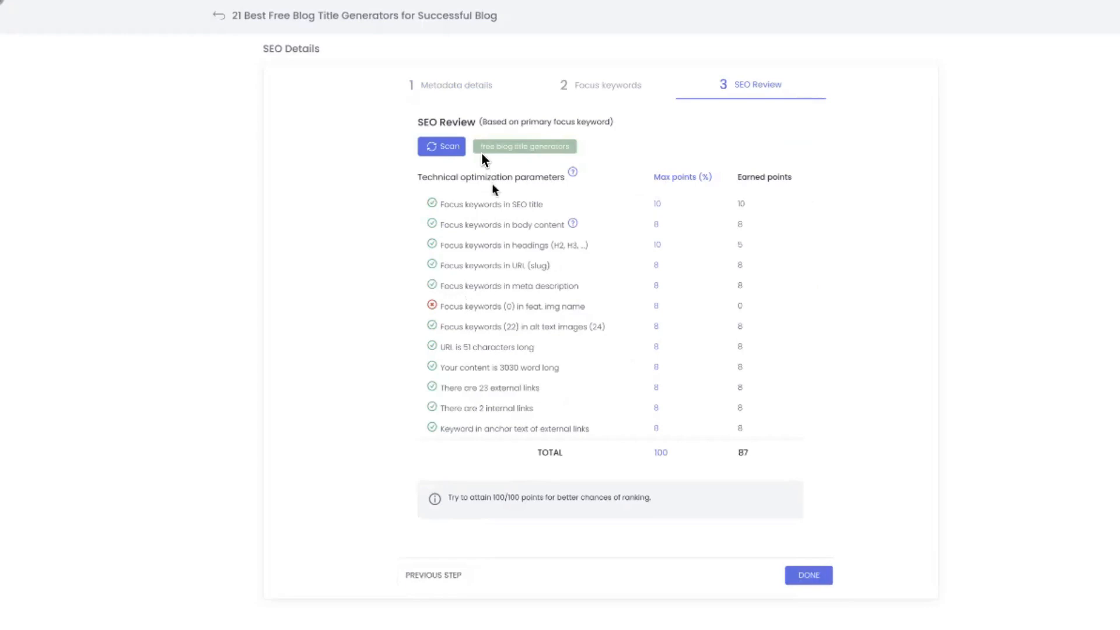
Examine the meta description and its character counter in the metadata details
click(455, 94)
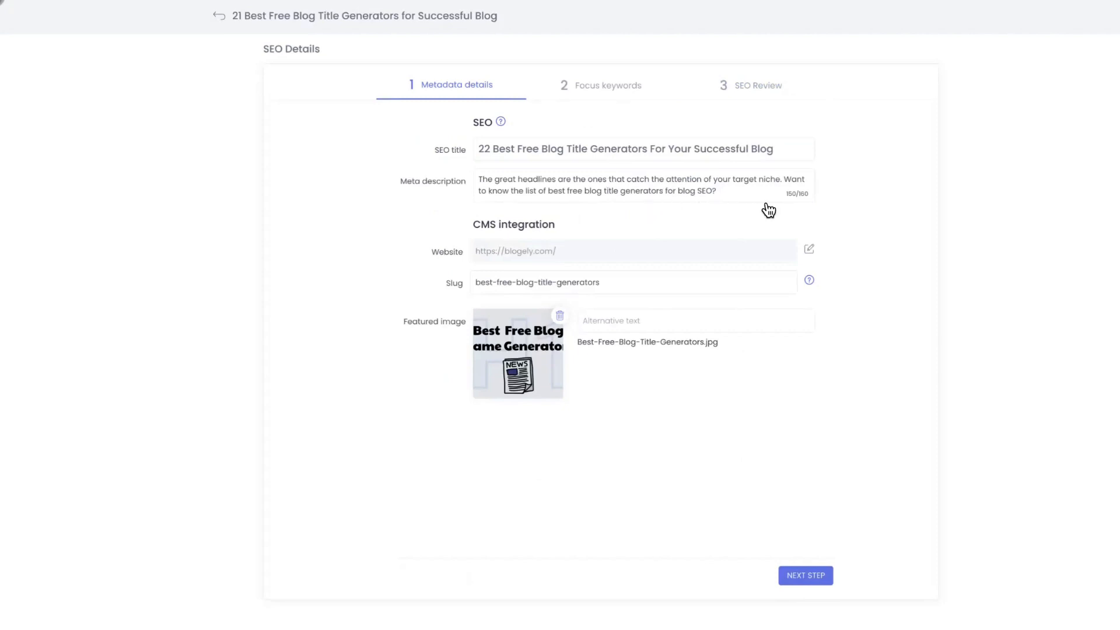
drag(786, 193, 814, 202)
click(810, 194)
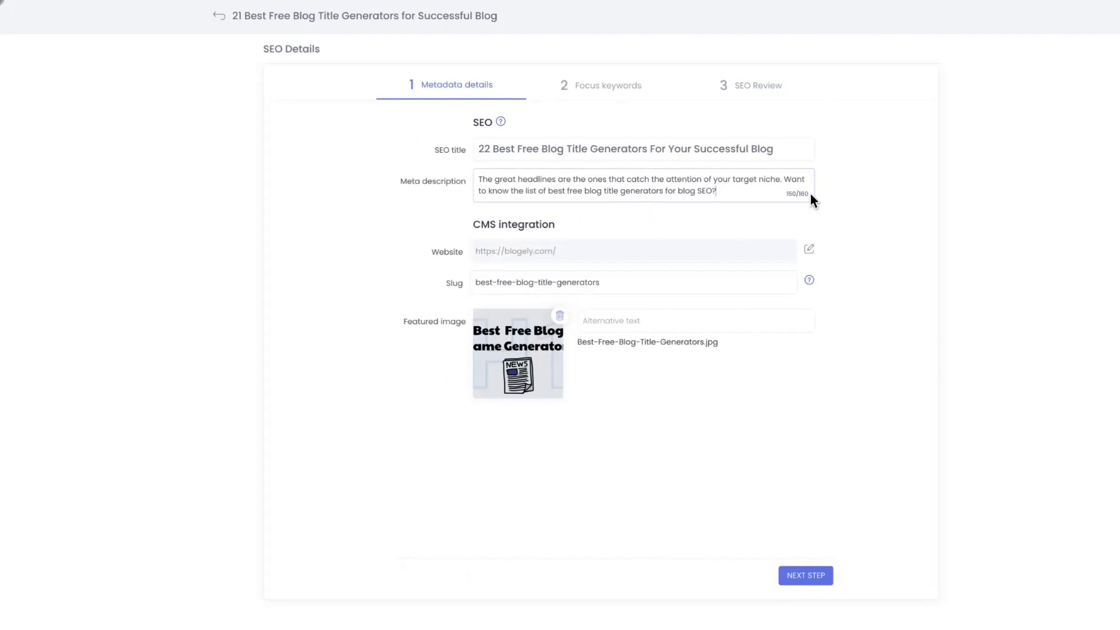
click(843, 200)
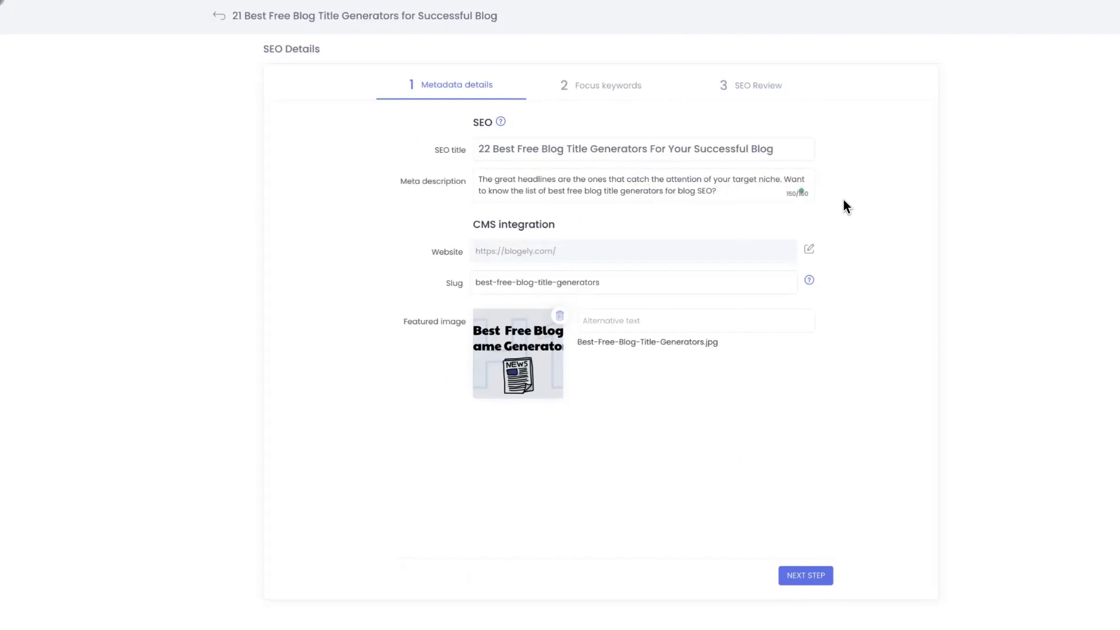
click(802, 187)
click(816, 244)
Examine the SEO Review's parameter for focus keywords in the featured image name
click(739, 88)
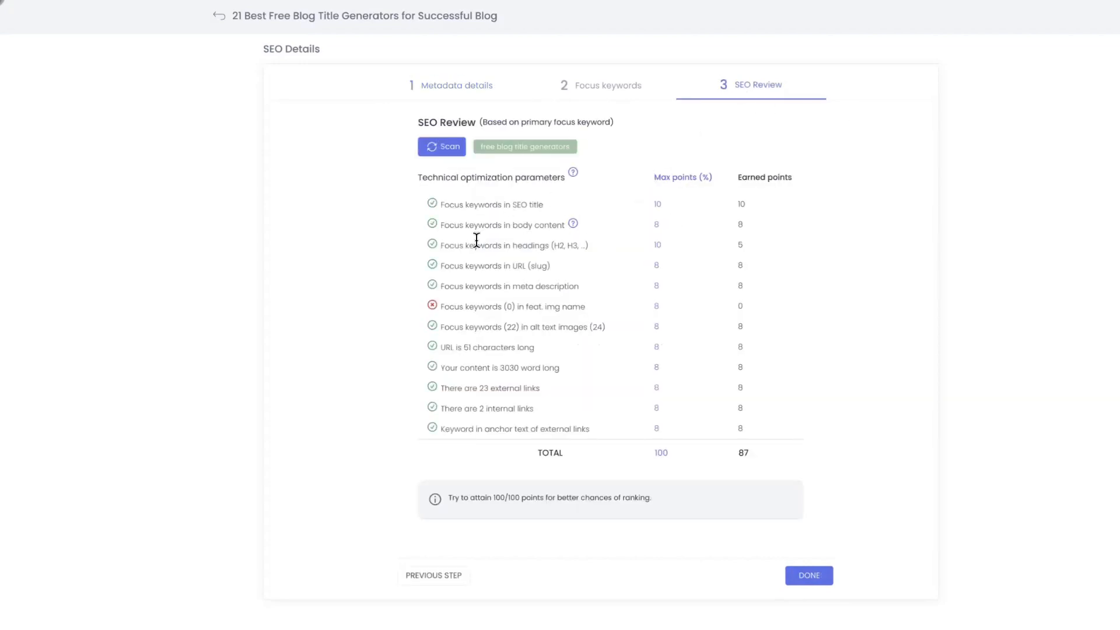
drag(459, 307, 545, 308)
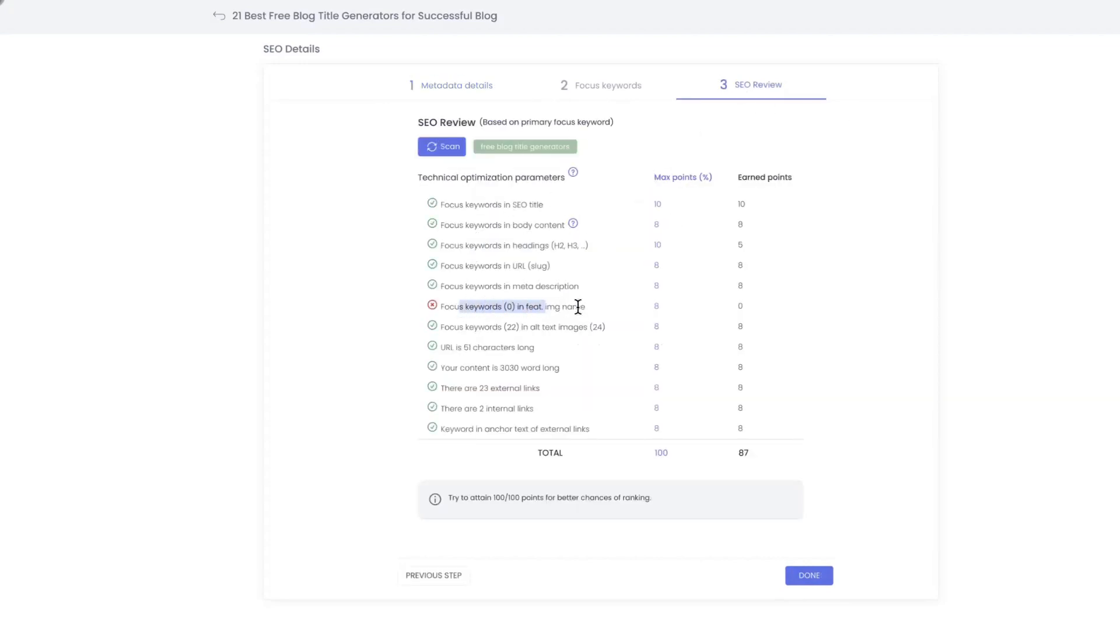
click(584, 306)
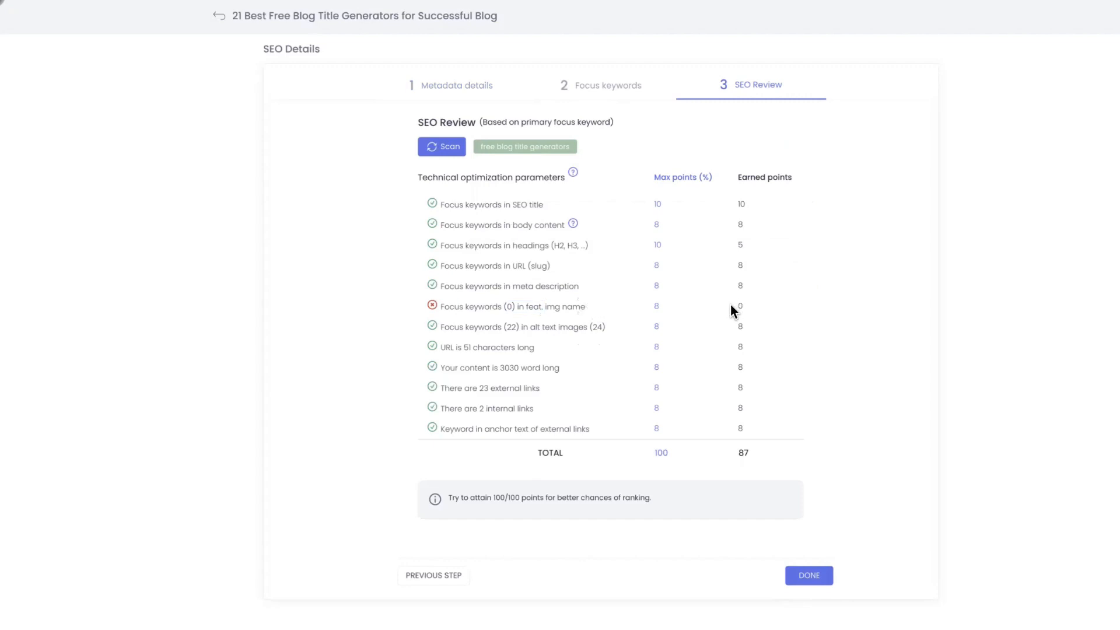
Copy the primary keyword "free blog title generators" from the SEO Review into the featured image's alternative text
drag(481, 150, 566, 160)
right_click(562, 150)
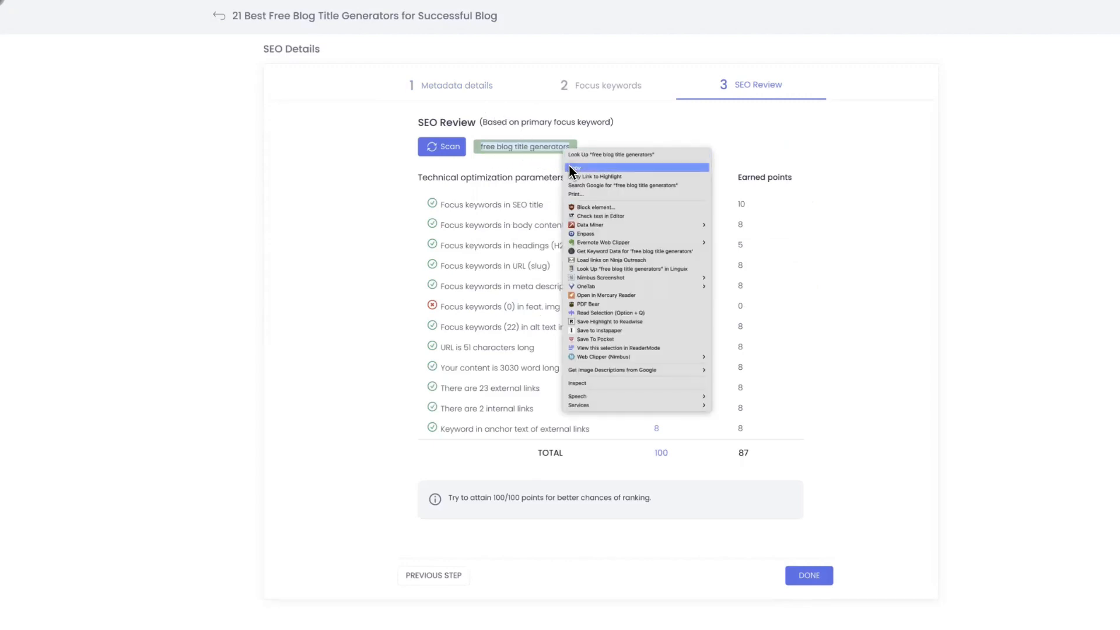
click(575, 168)
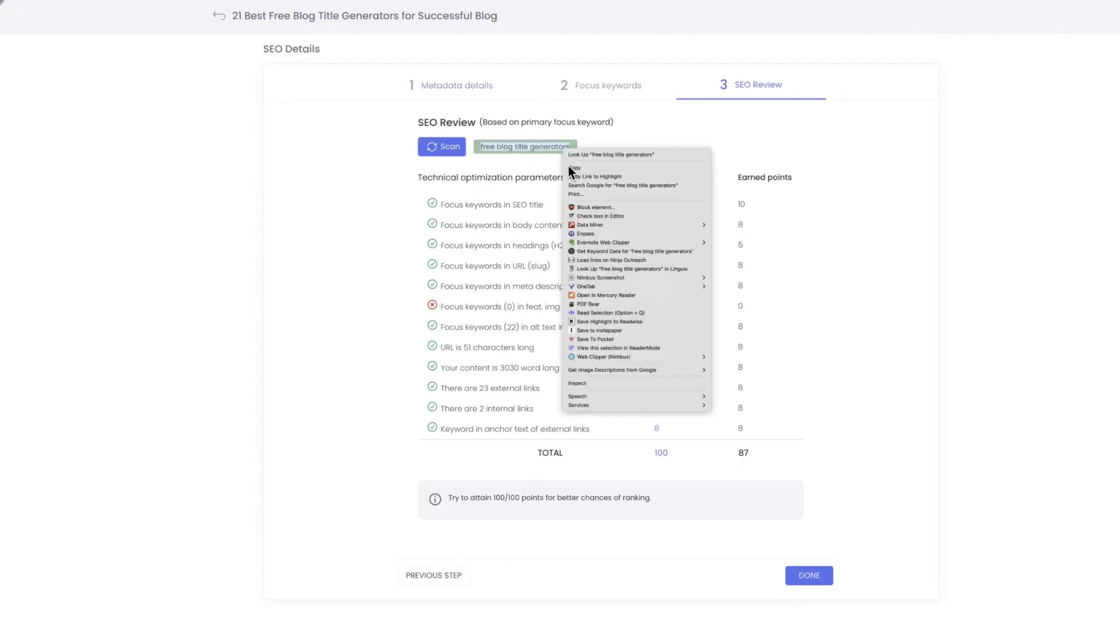
click(433, 87)
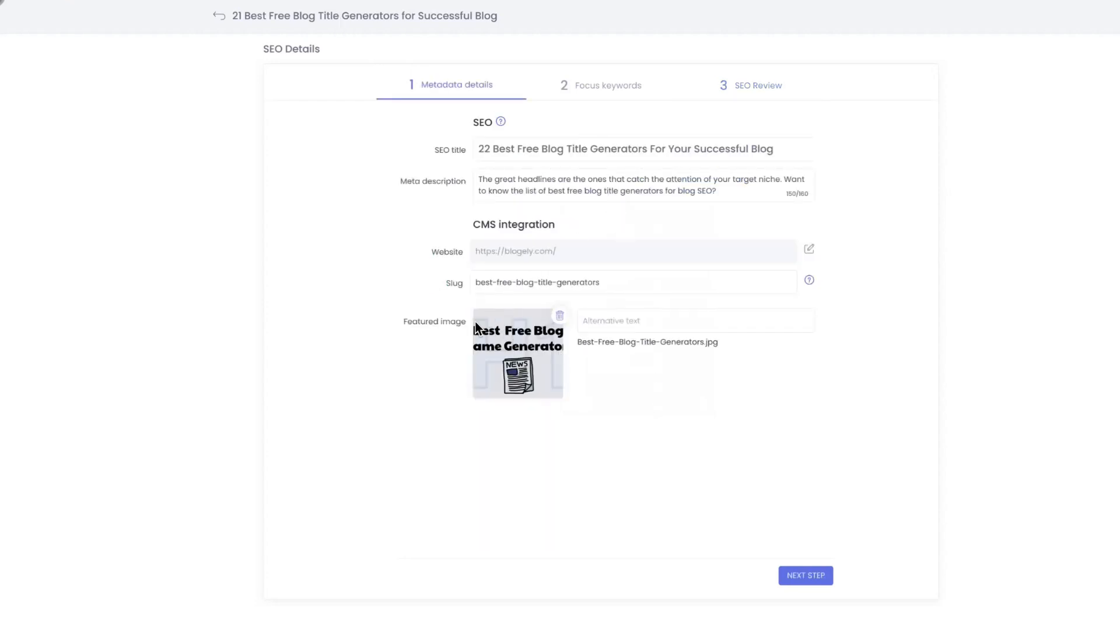
click(619, 331)
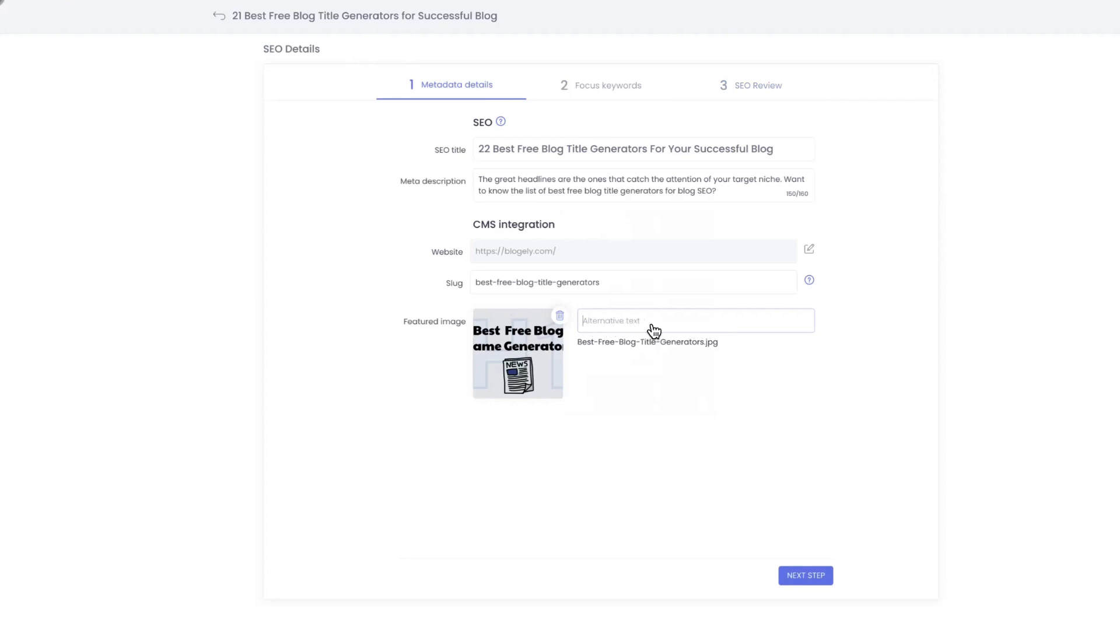
key(ctrl+v)
click(886, 340)
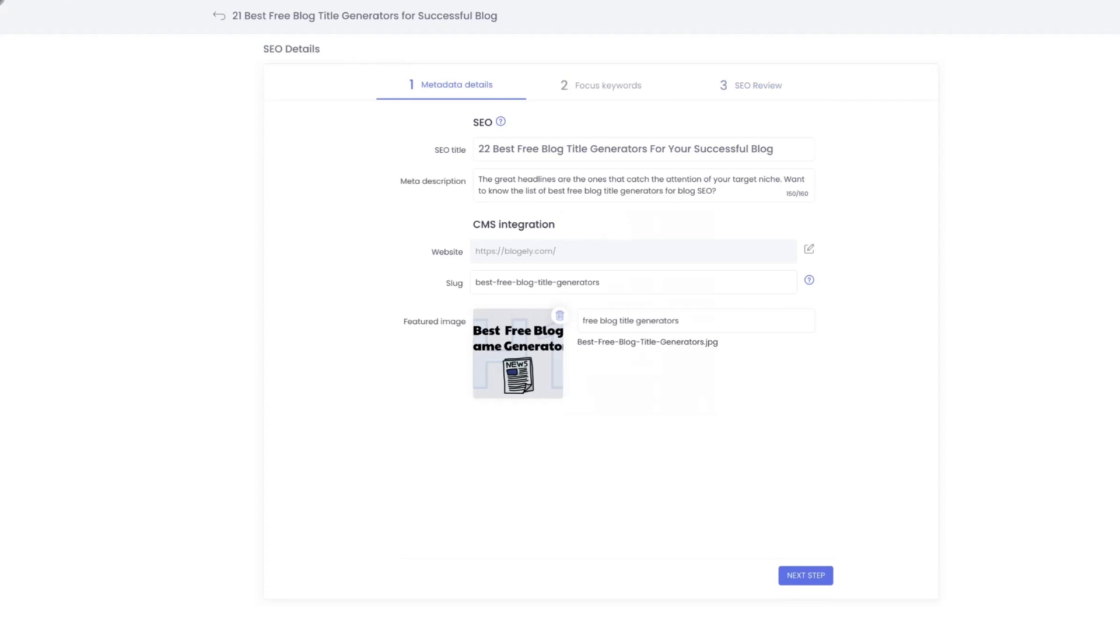
Return to the SEO Review, rescan it, and examine the points for focus keywords in headings
click(805, 575)
double_click(806, 574)
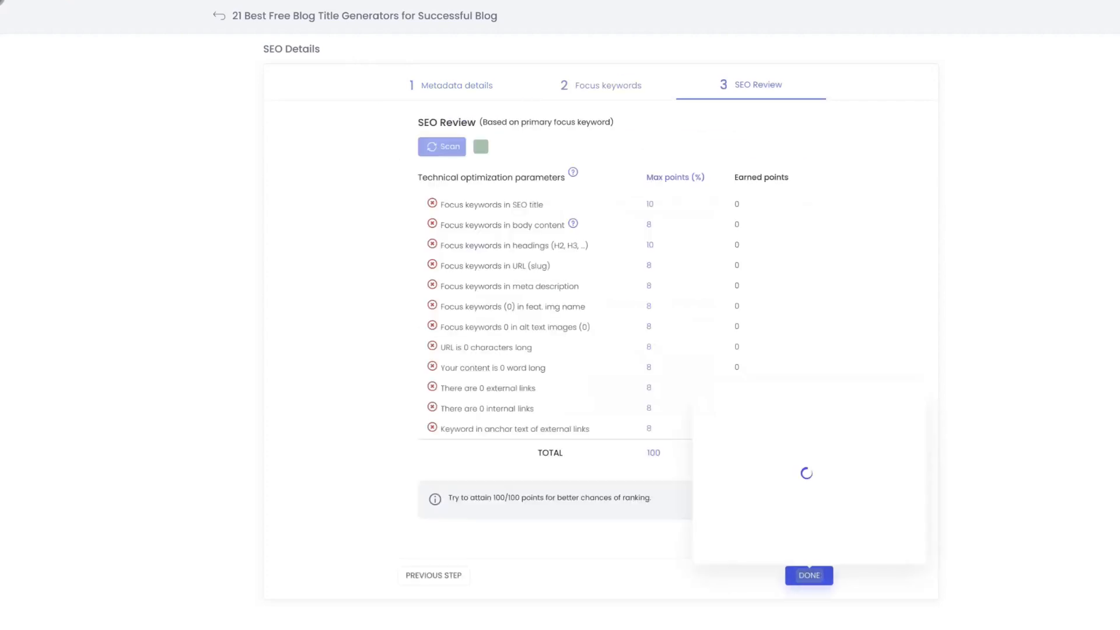
click(946, 282)
click(447, 152)
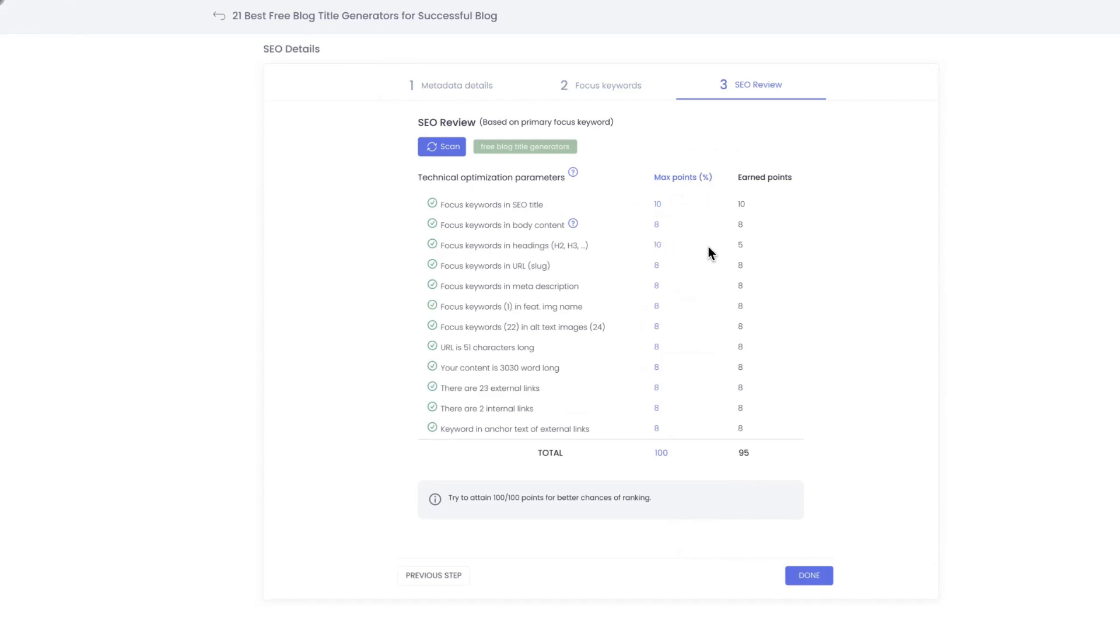
drag(503, 246, 519, 245)
click(733, 241)
Return to the article and look through its content and outline blocks as far as "18. Sumo"
click(323, 18)
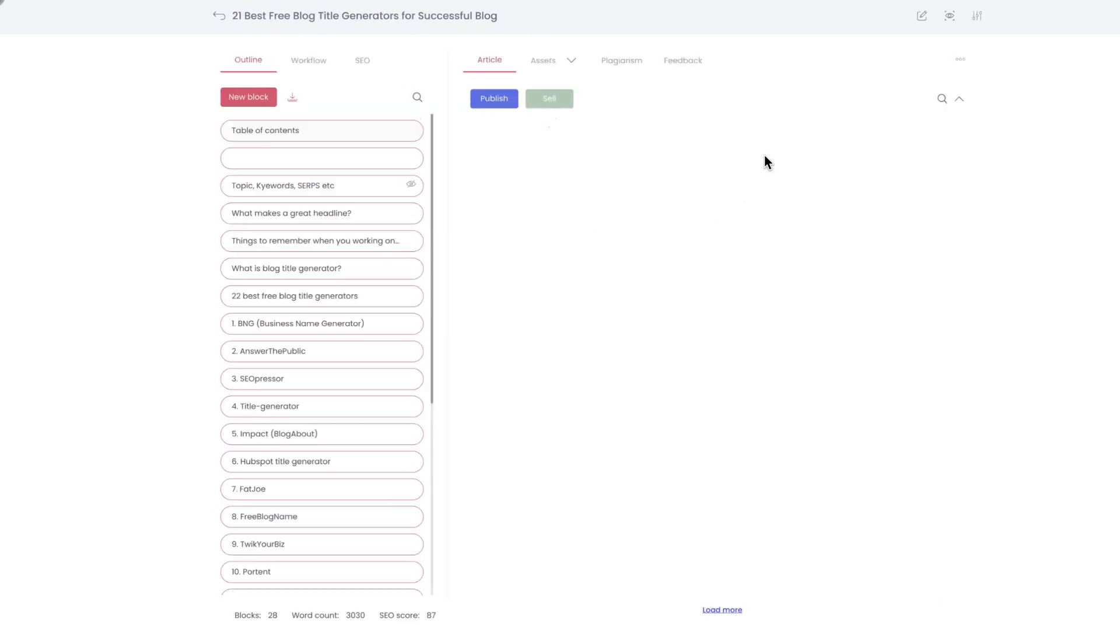
scroll(755, 345, down, 10)
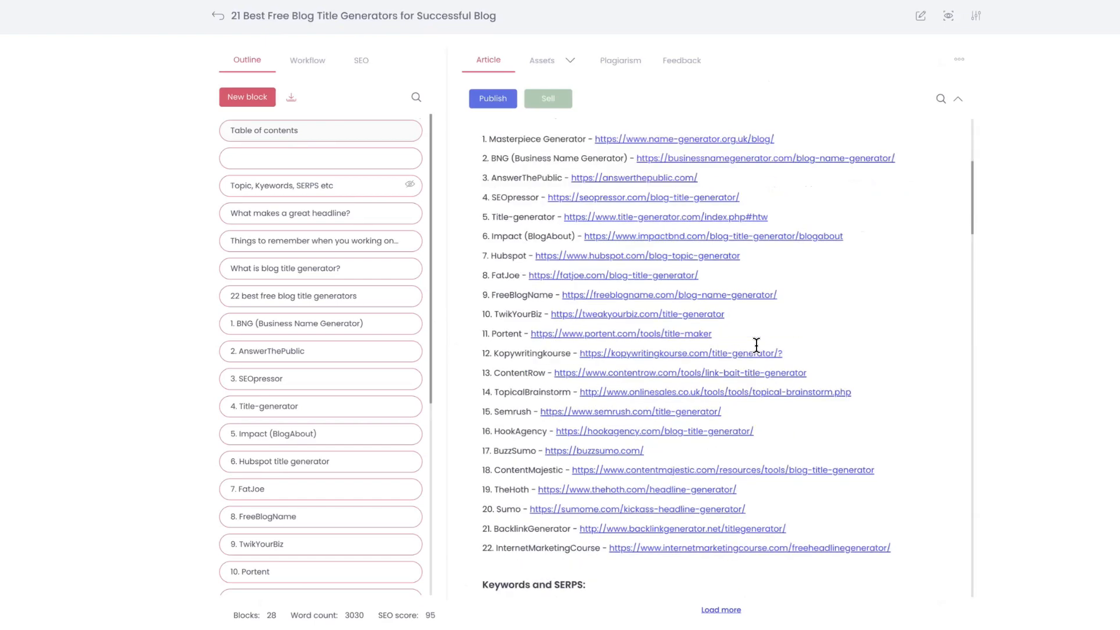
scroll(755, 345, down, 10)
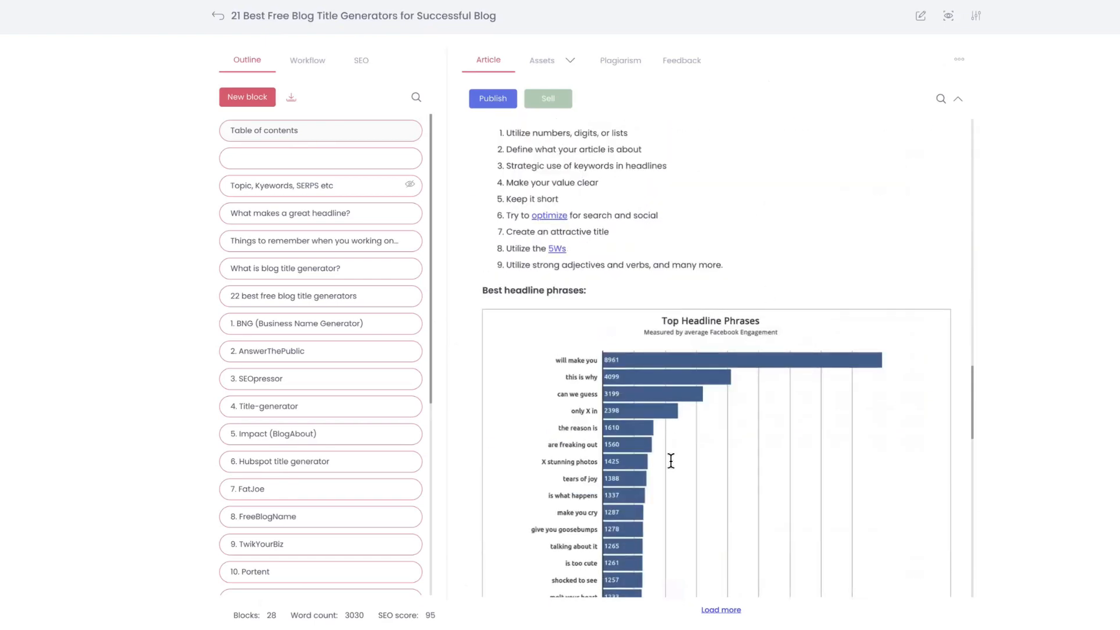
scroll(306, 495, down, 5)
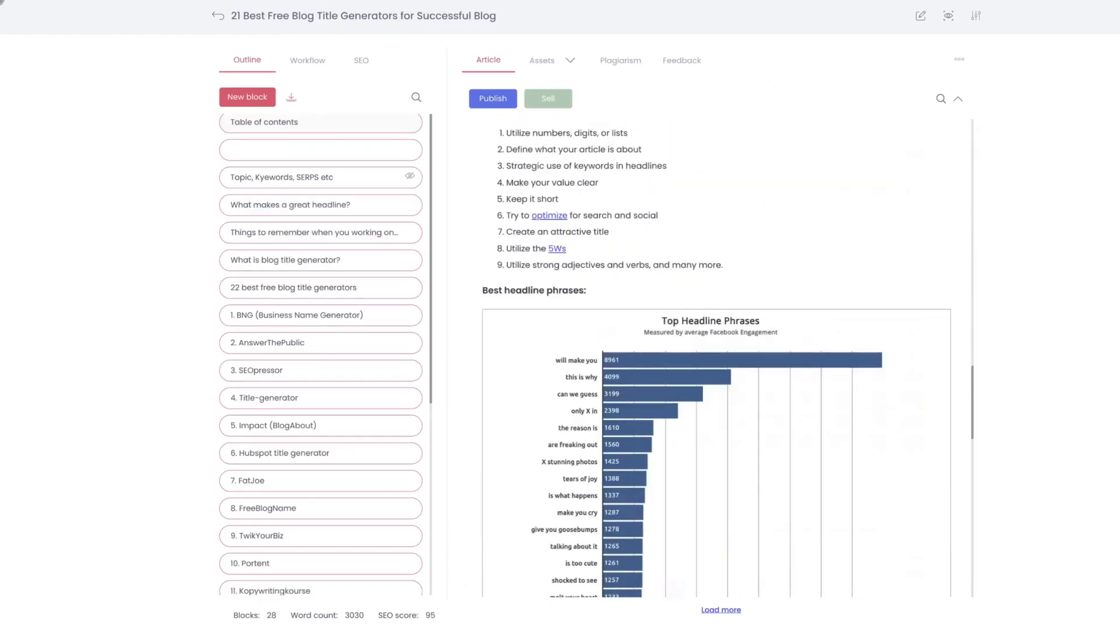
scroll(308, 517, up, 5)
scroll(333, 310, down, 5)
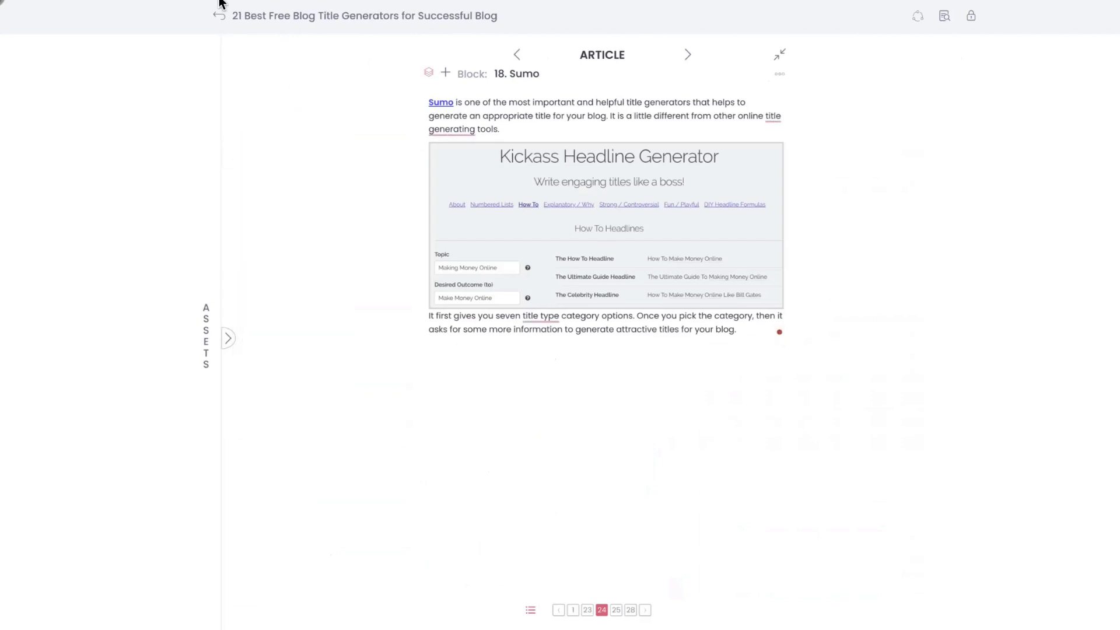
Return from the Sumo block to the full article and show the recommended topics among its SEO keywords
click(220, 16)
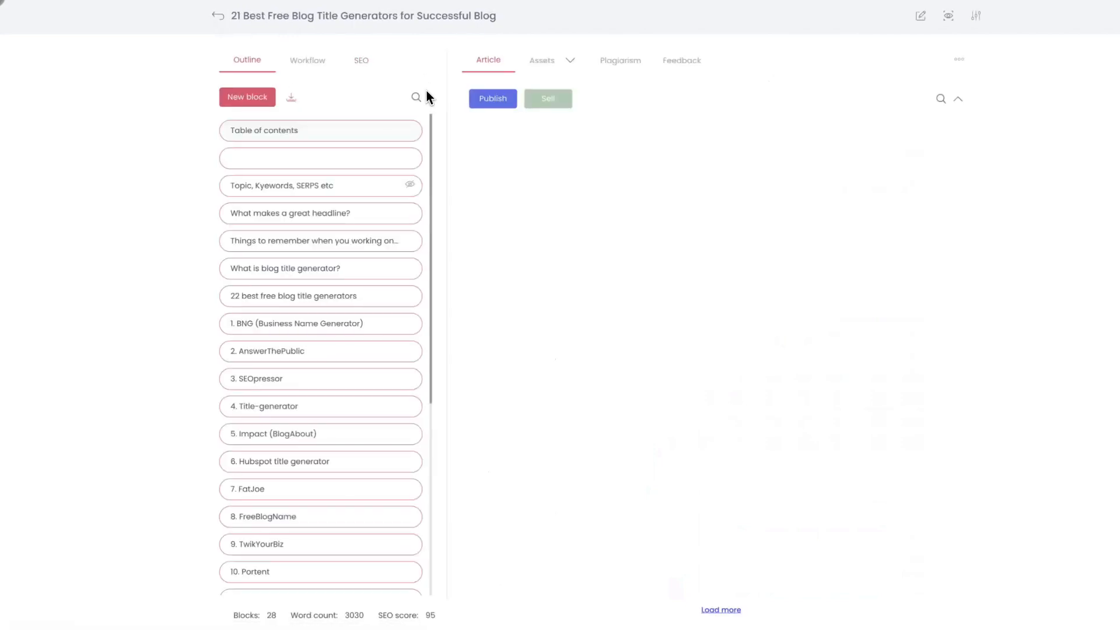
click(362, 63)
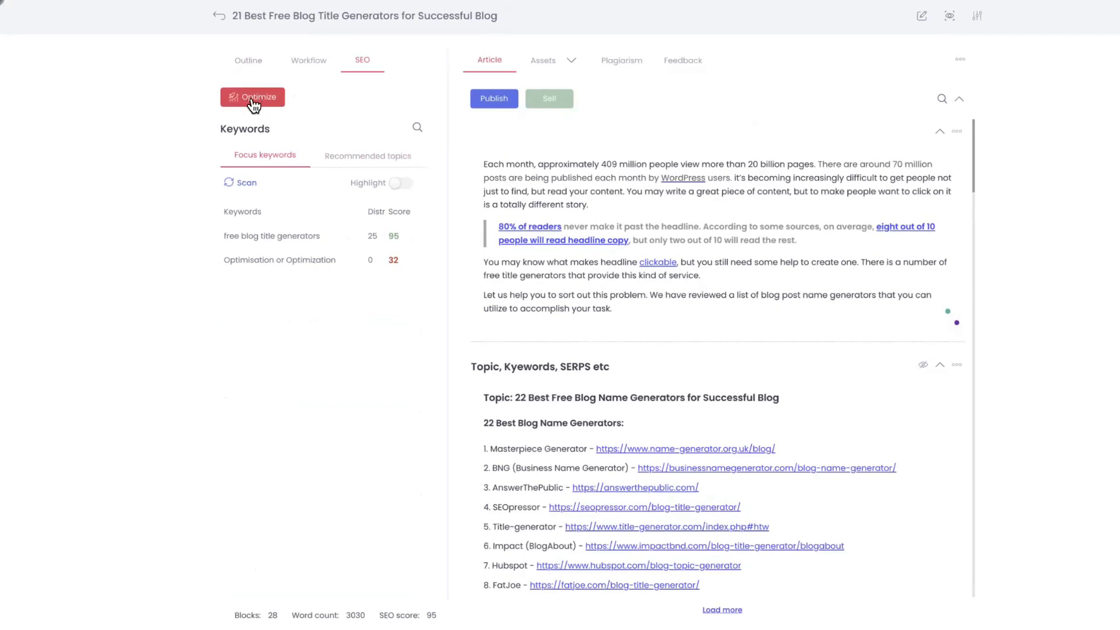
click(368, 156)
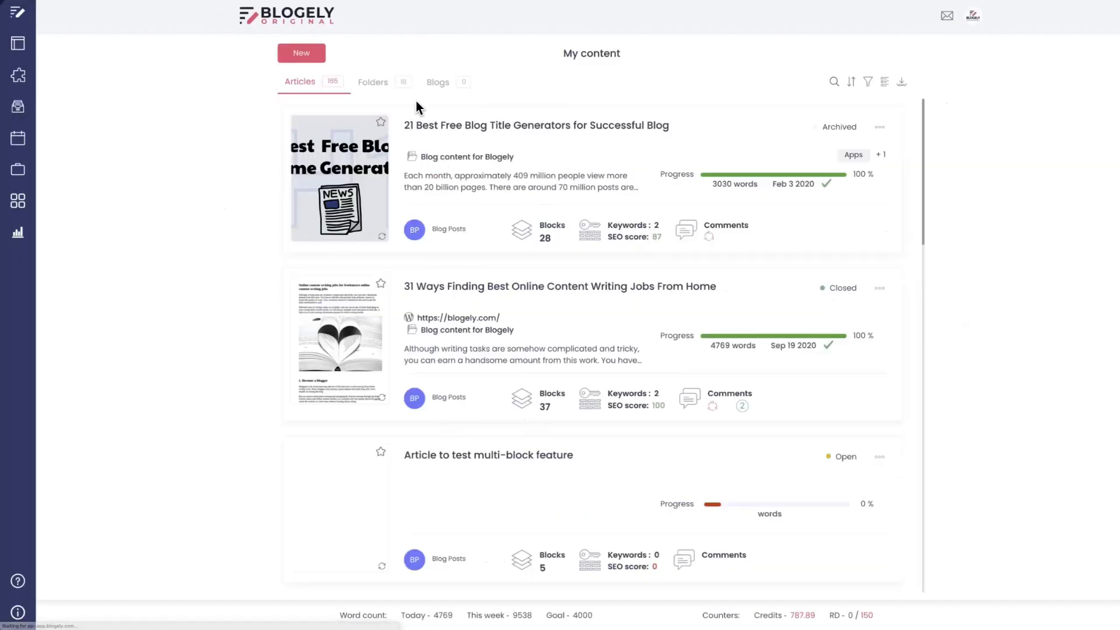
Open the article "21 Best Free Blog Title Generators for Successful Blog" from the content list and show its SEO keywords
click(443, 129)
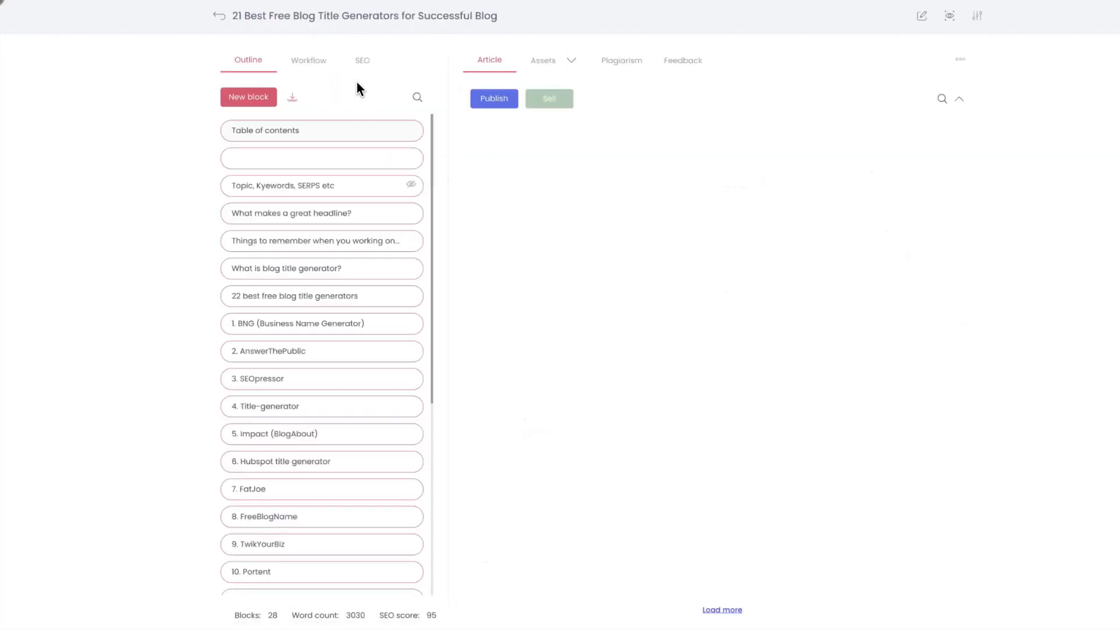
click(362, 64)
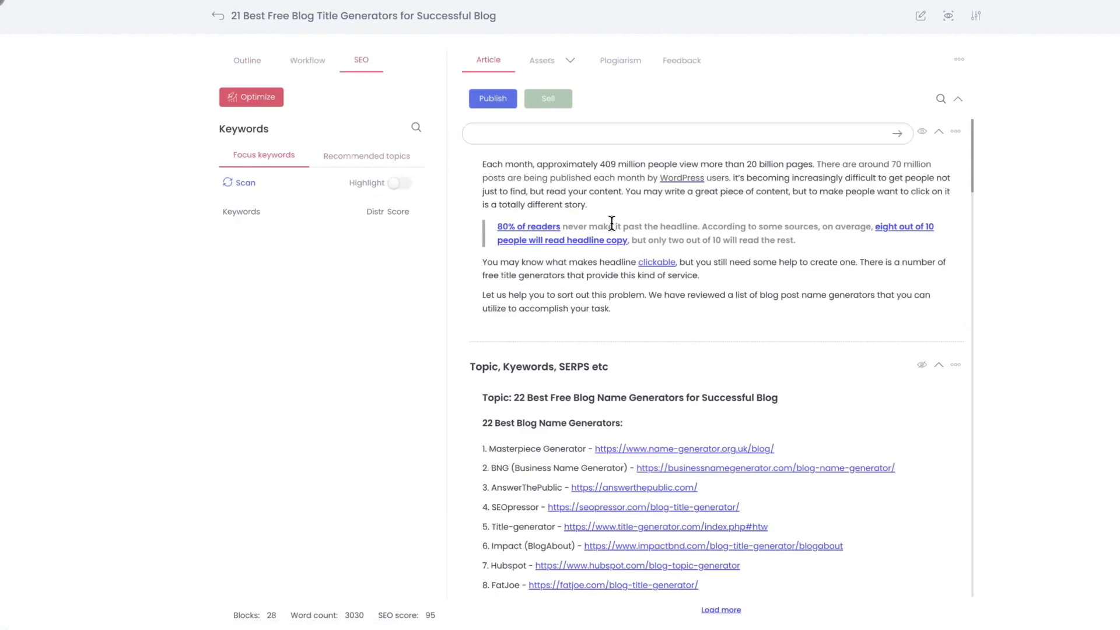
Look through the article's introduction, title generator list, keyword research and headline tips as far as the Top Headline Phrases chart
scroll(652, 392, down, 5)
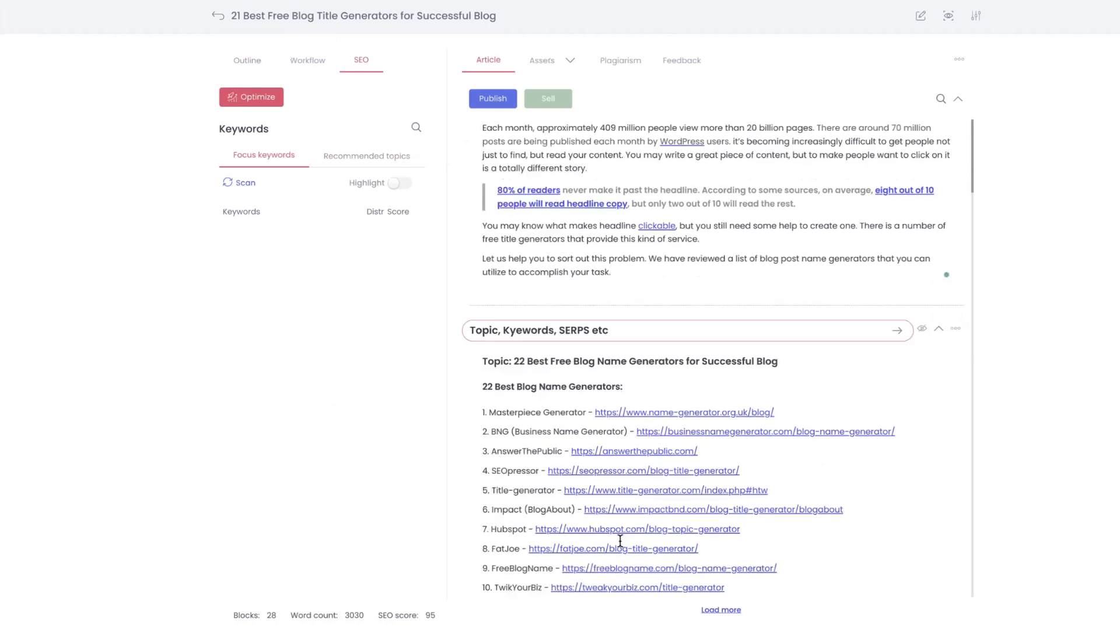
scroll(652, 391, down, 9)
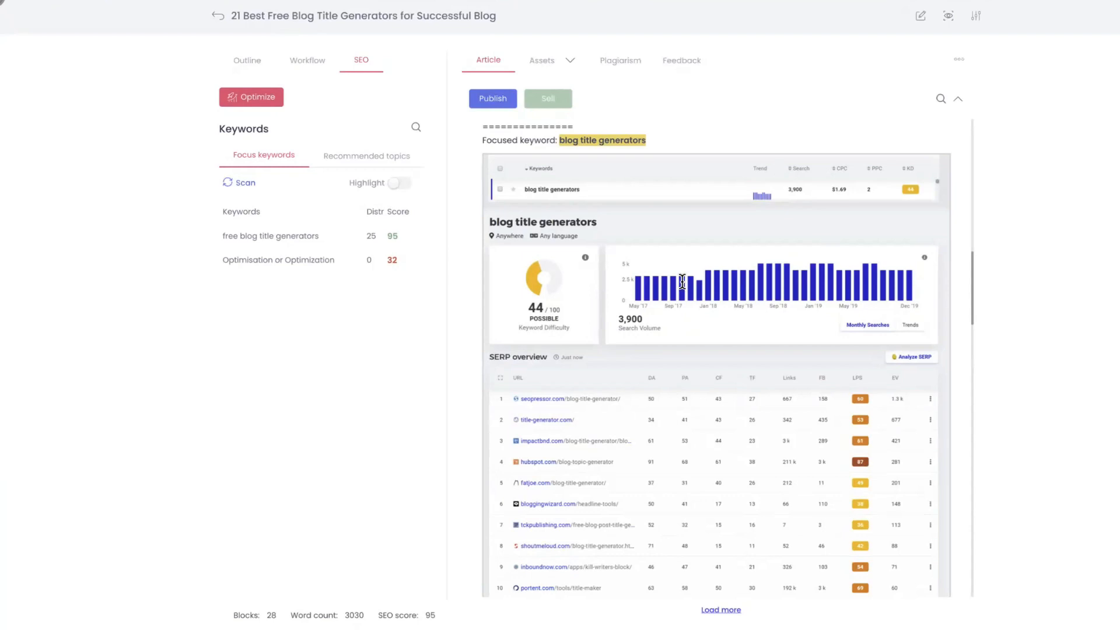
scroll(680, 283, up, 10)
scroll(686, 283, up, 3)
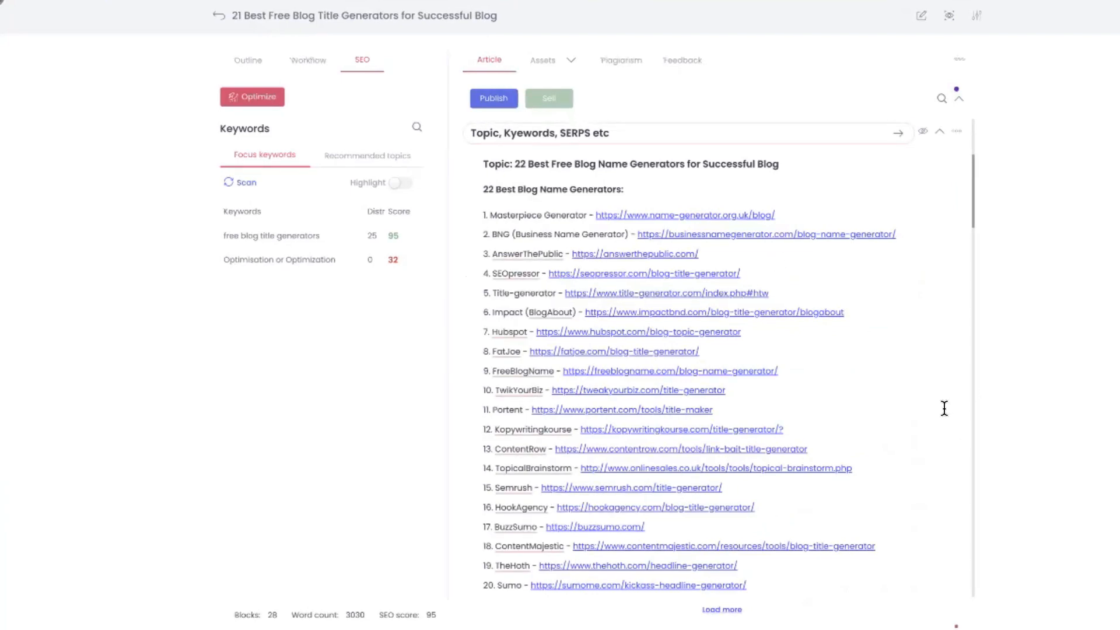
scroll(927, 465, down, 8)
scroll(929, 477, down, 4)
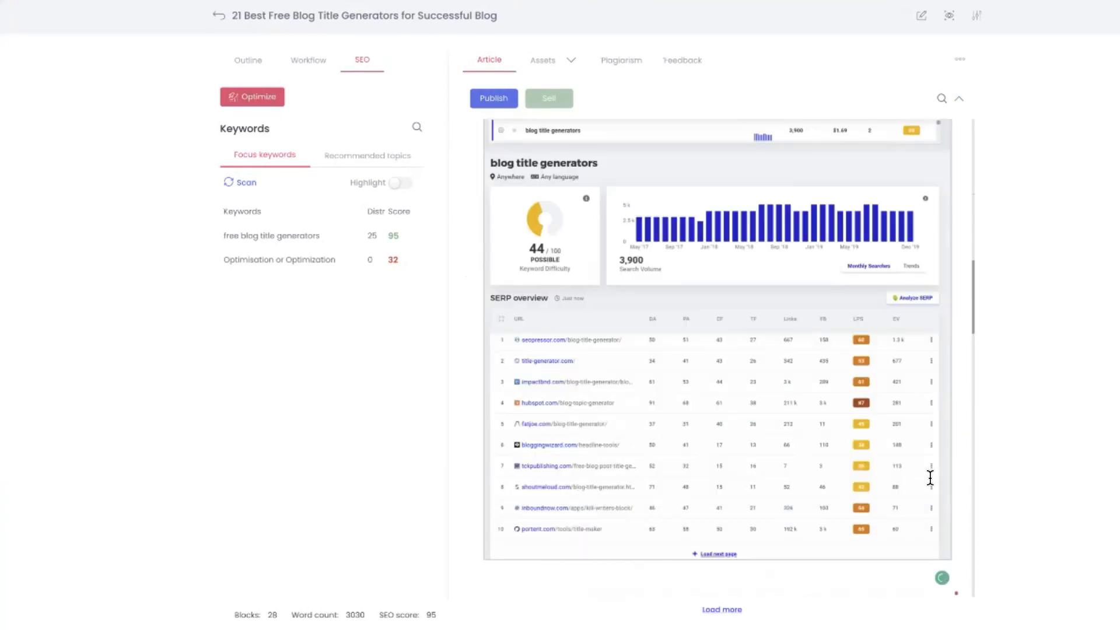
scroll(930, 477, down, 10)
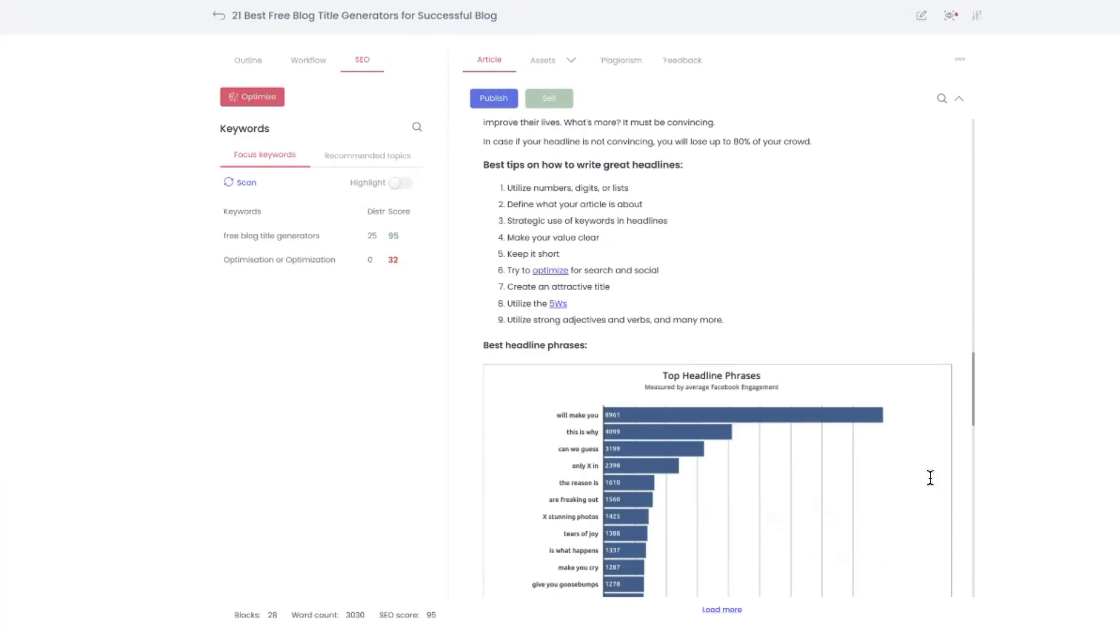
scroll(929, 477, down, 2)
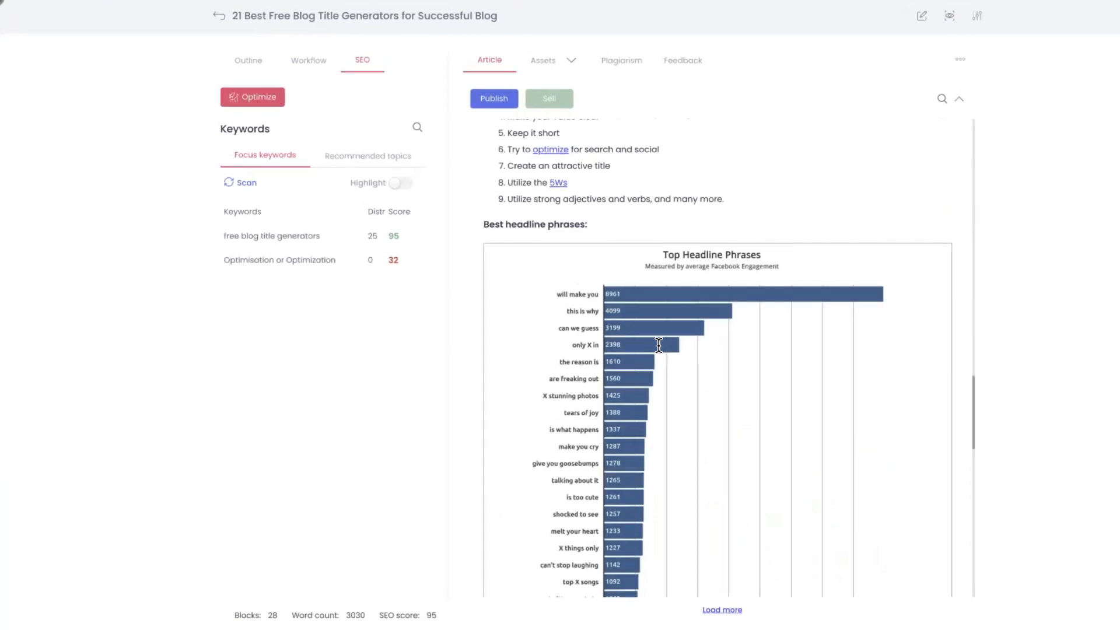
Show the article's recommended topics and open the page for managing them
click(363, 156)
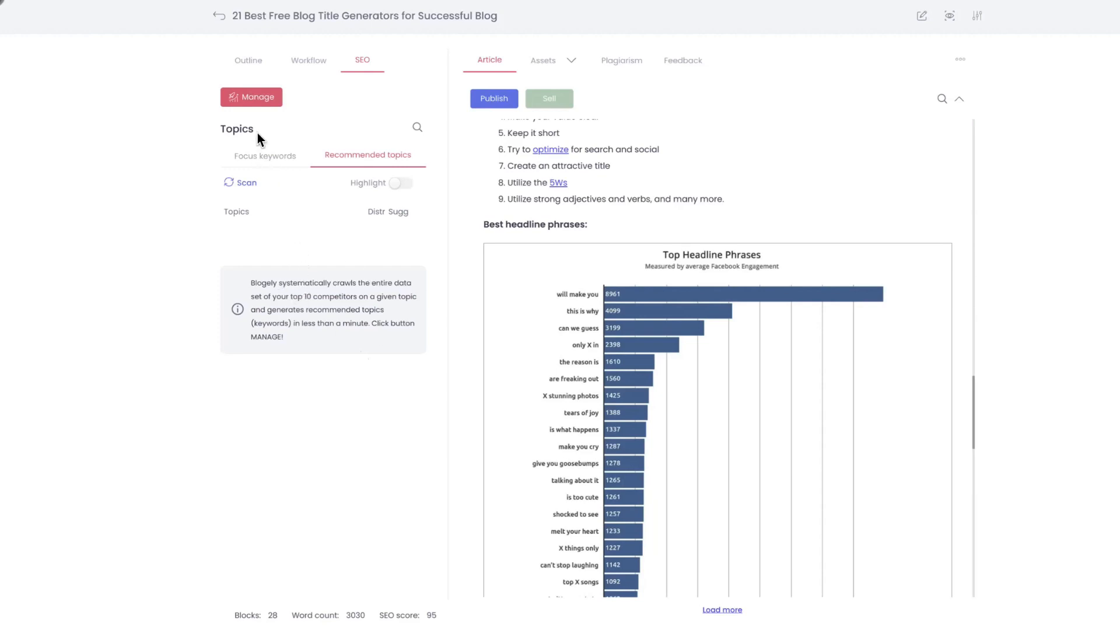
click(260, 103)
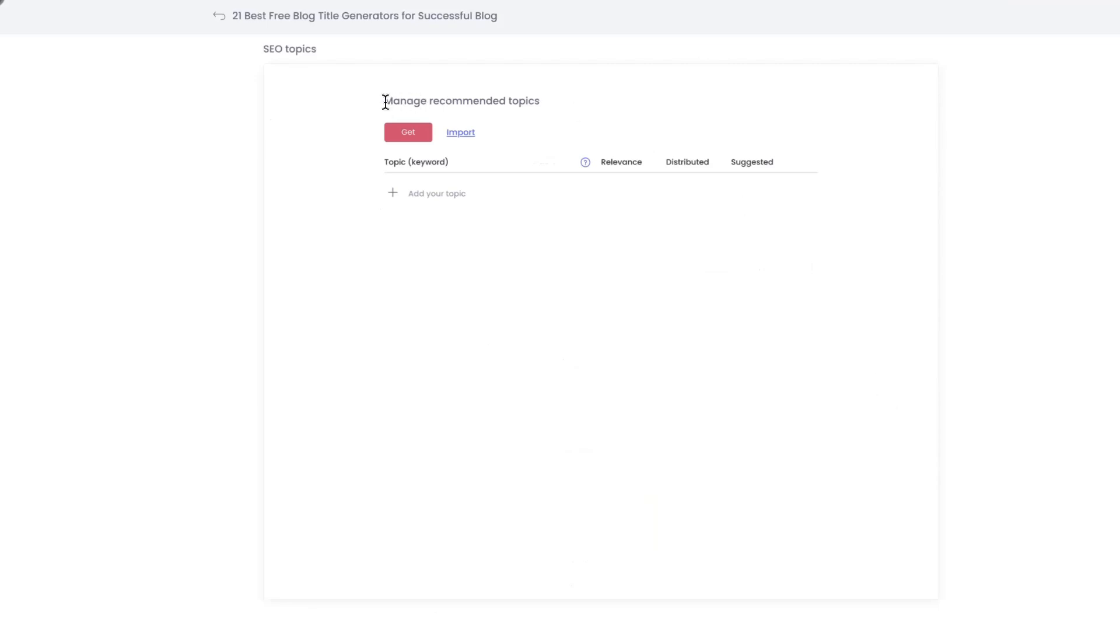
drag(385, 102, 611, 117)
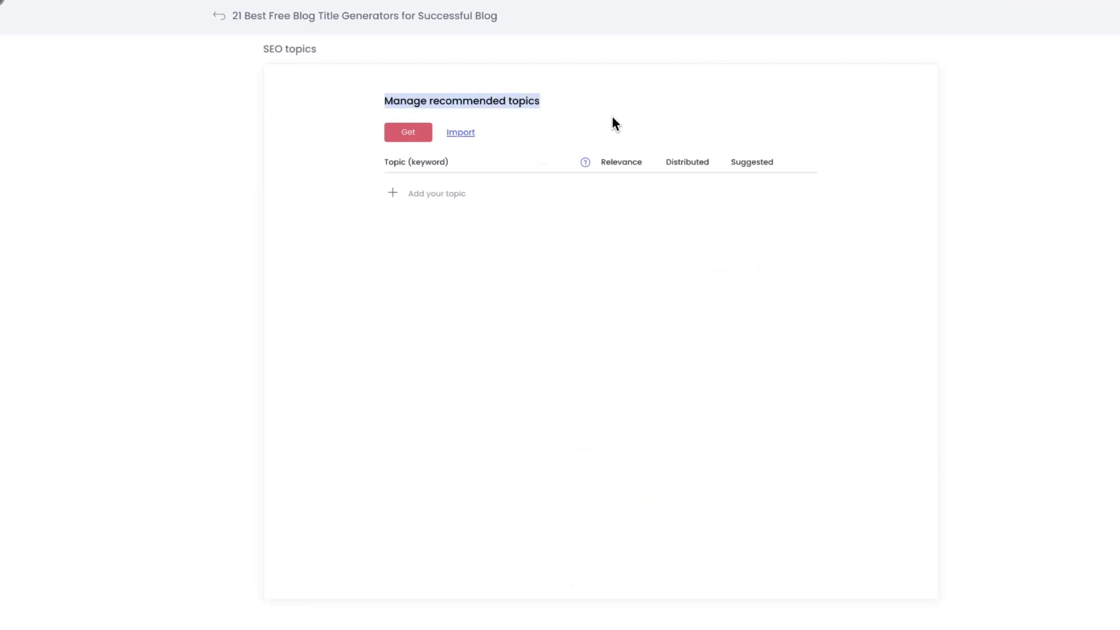
click(611, 116)
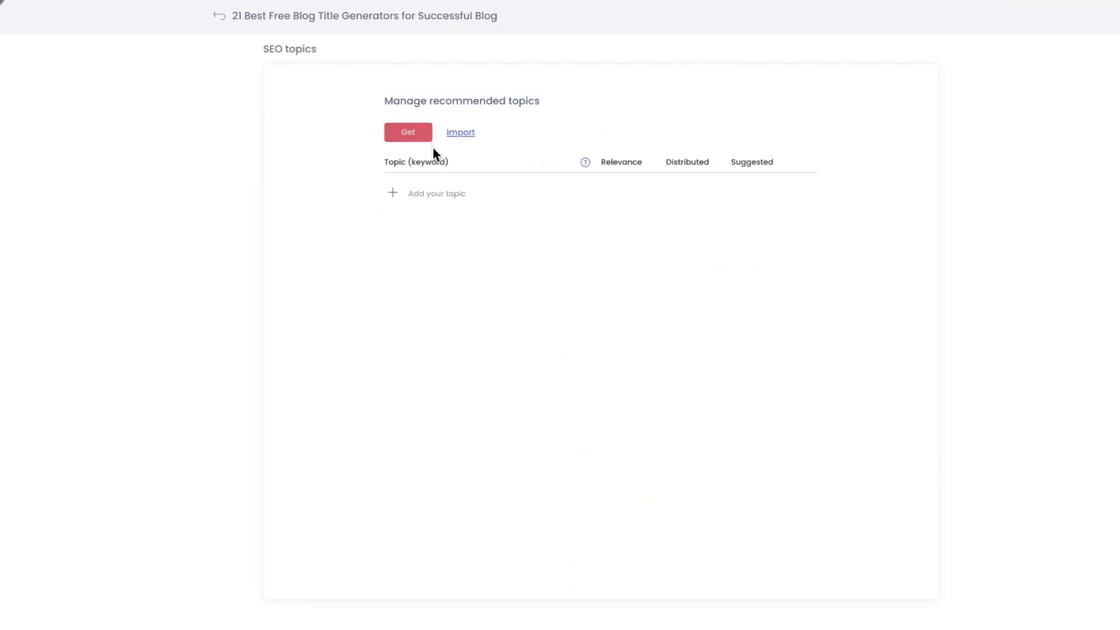
Examine the topic and suggested-count fields for adding a custom topic, and cancel without adding one
click(401, 194)
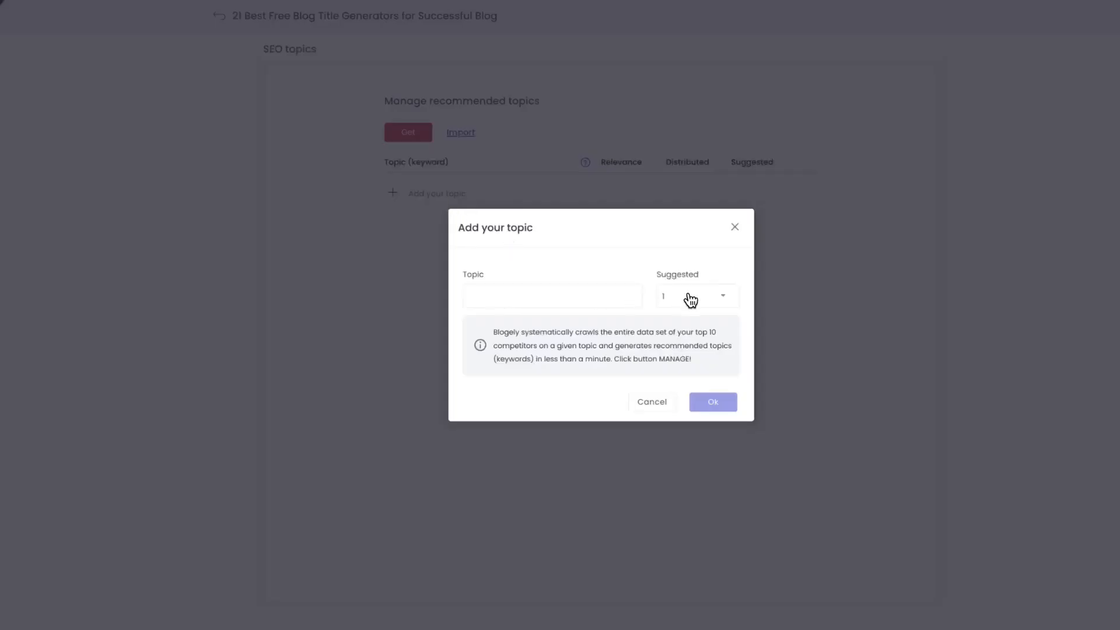
click(718, 296)
click(717, 326)
click(553, 301)
click(663, 401)
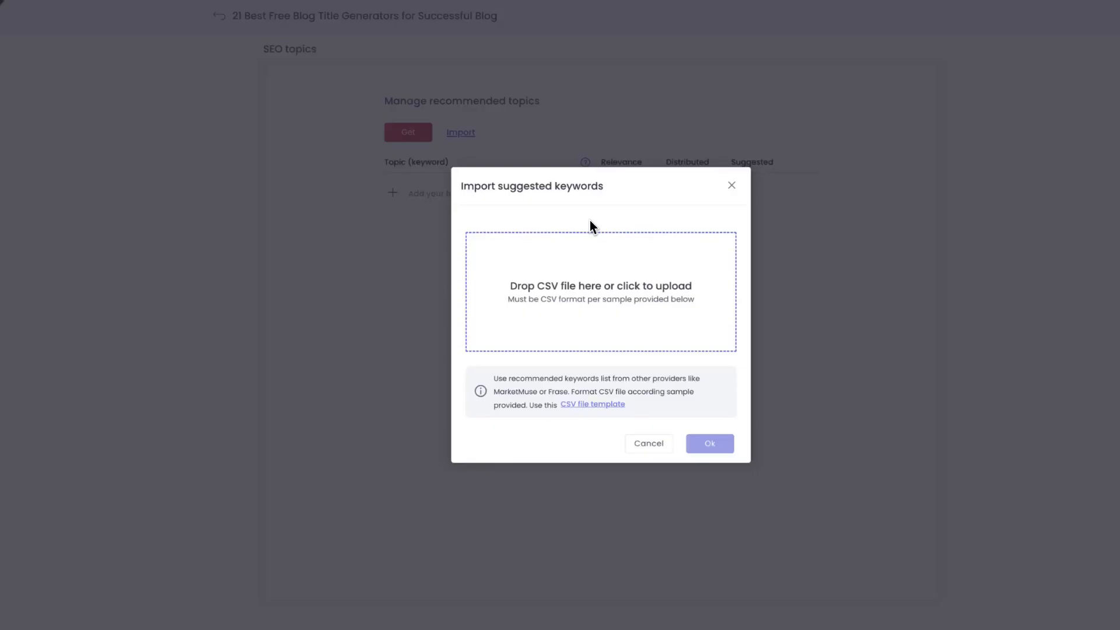
Download the CSV file template for importing suggested keywords, open it, and leave the import without uploading a file
click(590, 406)
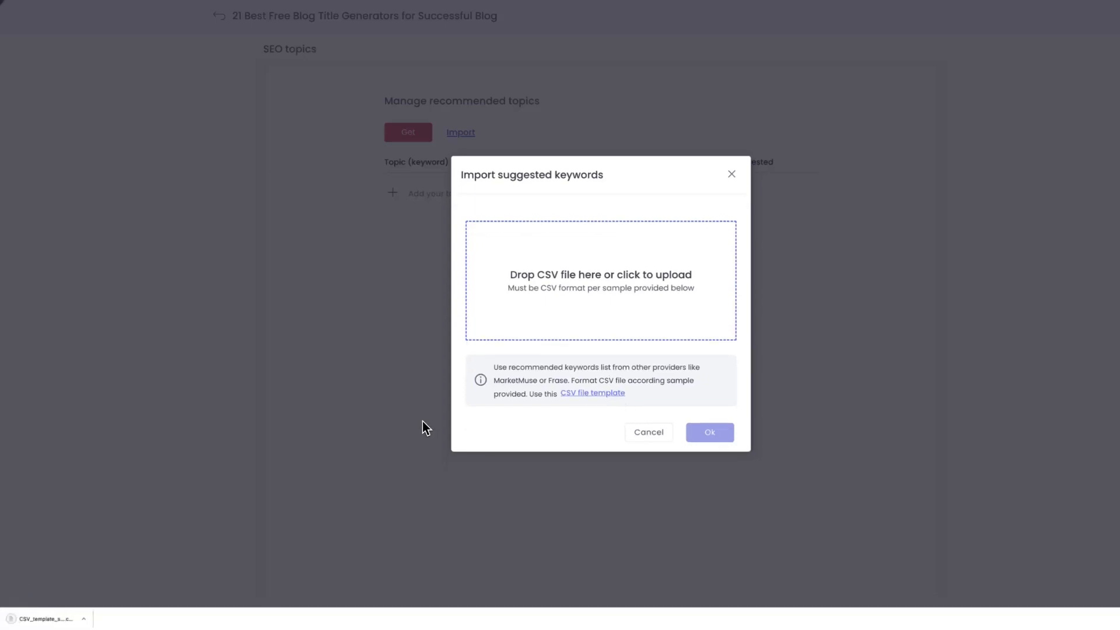
click(50, 618)
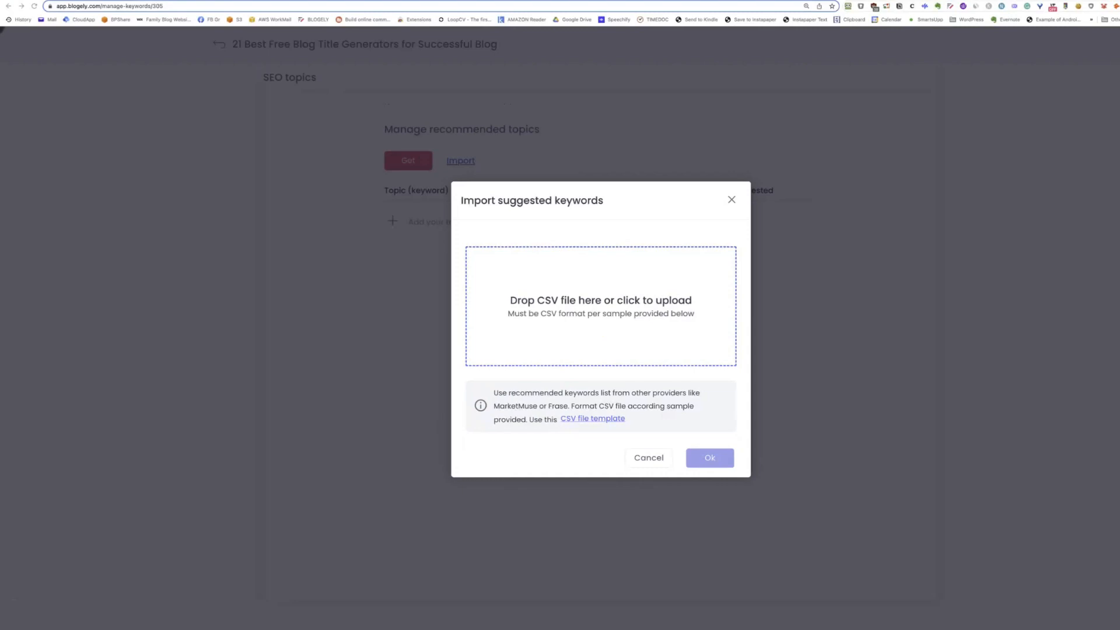
click(533, 327)
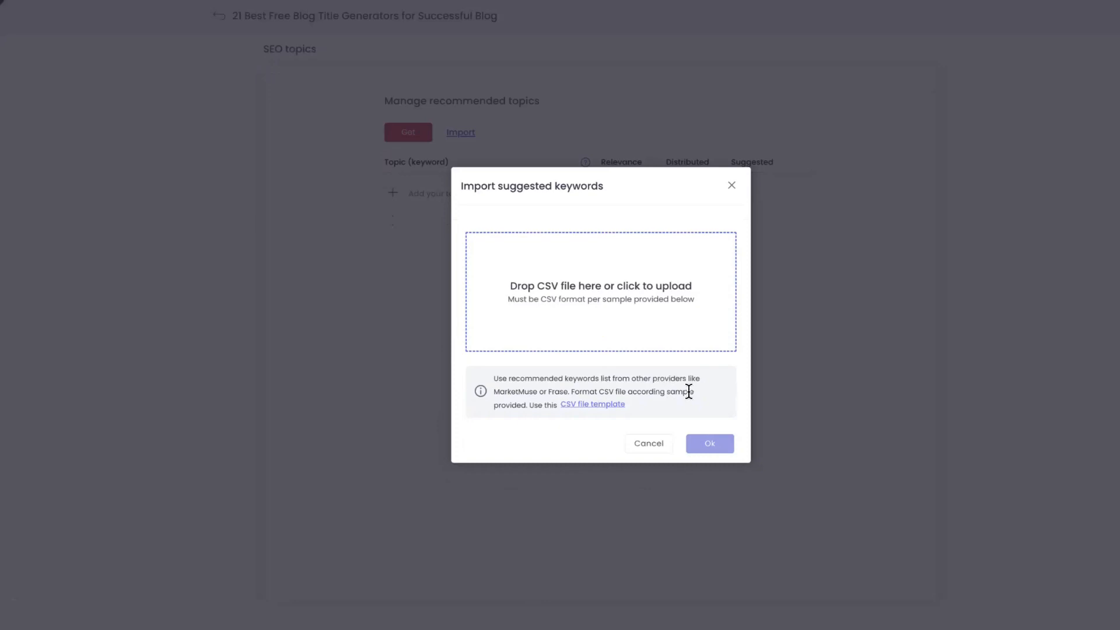
click(664, 445)
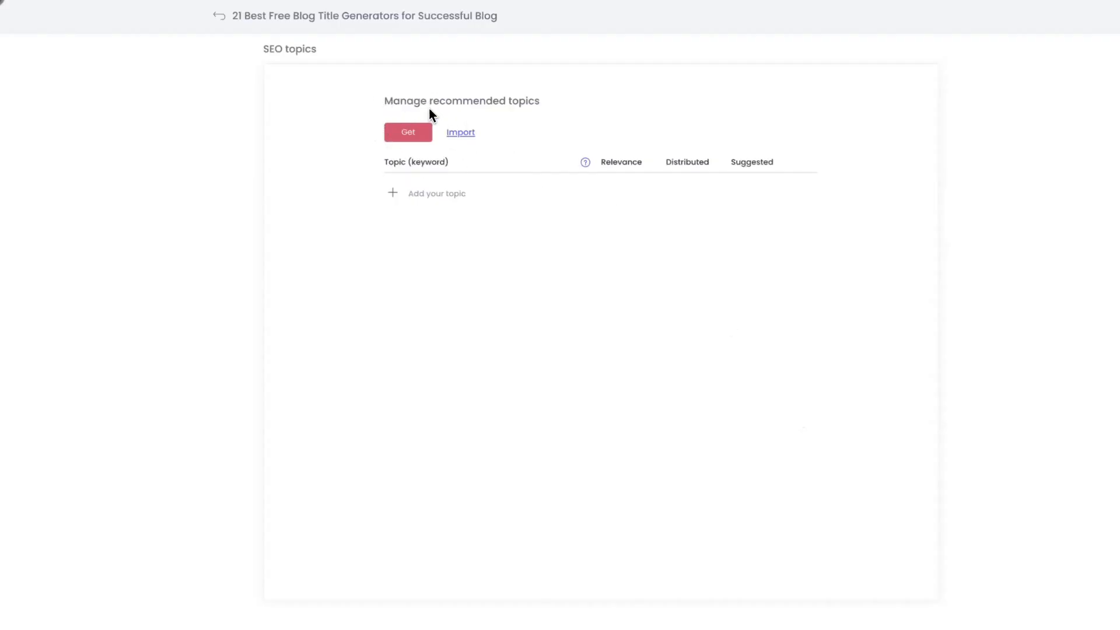
Start getting recommended topics and look through the country and language options for the search term, keeping United States and English
click(412, 139)
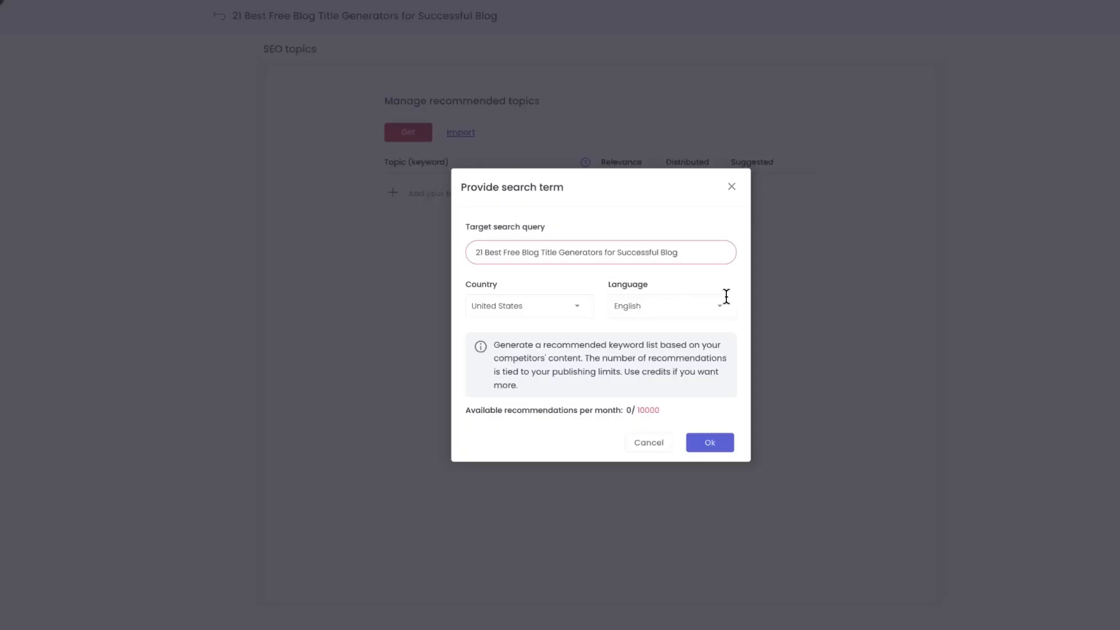
click(579, 310)
scroll(554, 406, down, 2)
scroll(554, 405, up, 12)
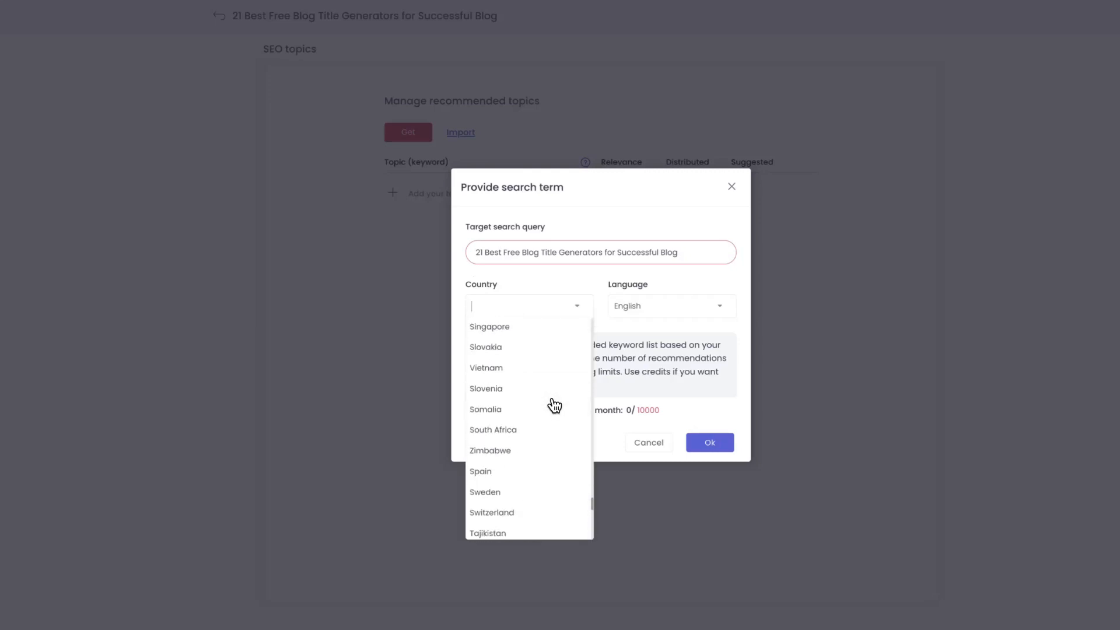
scroll(554, 405, up, 15)
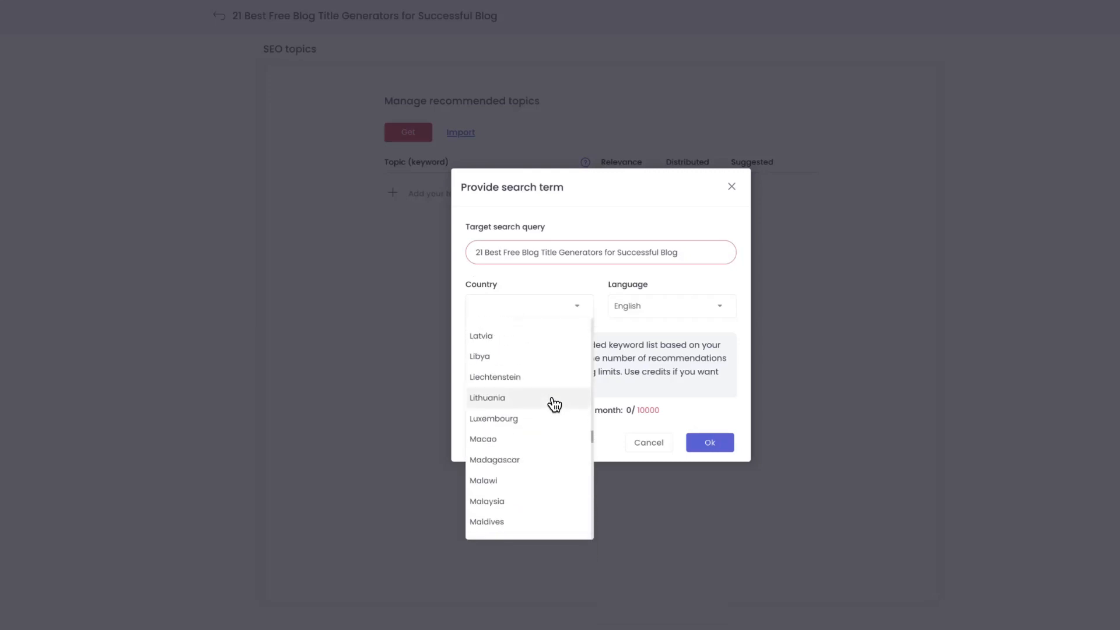
scroll(554, 405, up, 2)
click(603, 280)
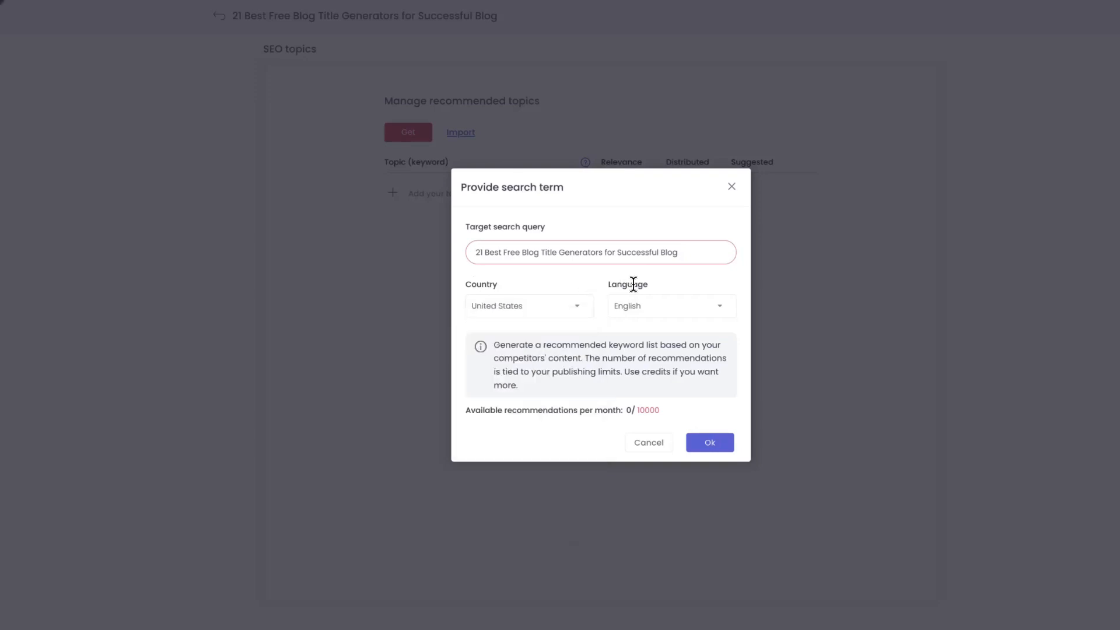
click(721, 311)
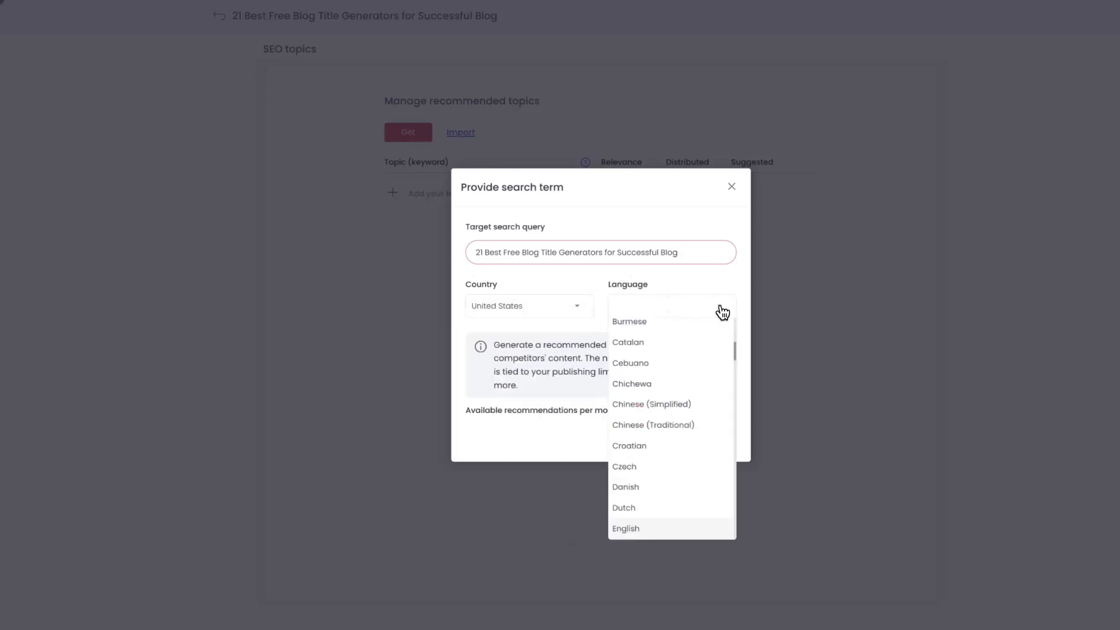
scroll(705, 358, down, 10)
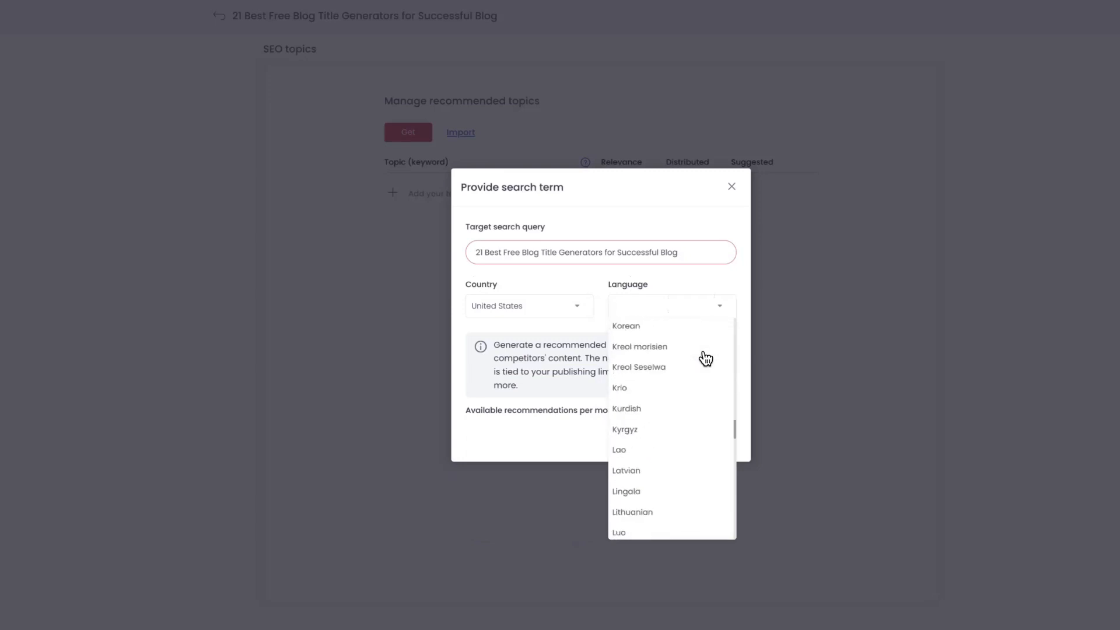
scroll(706, 357, up, 15)
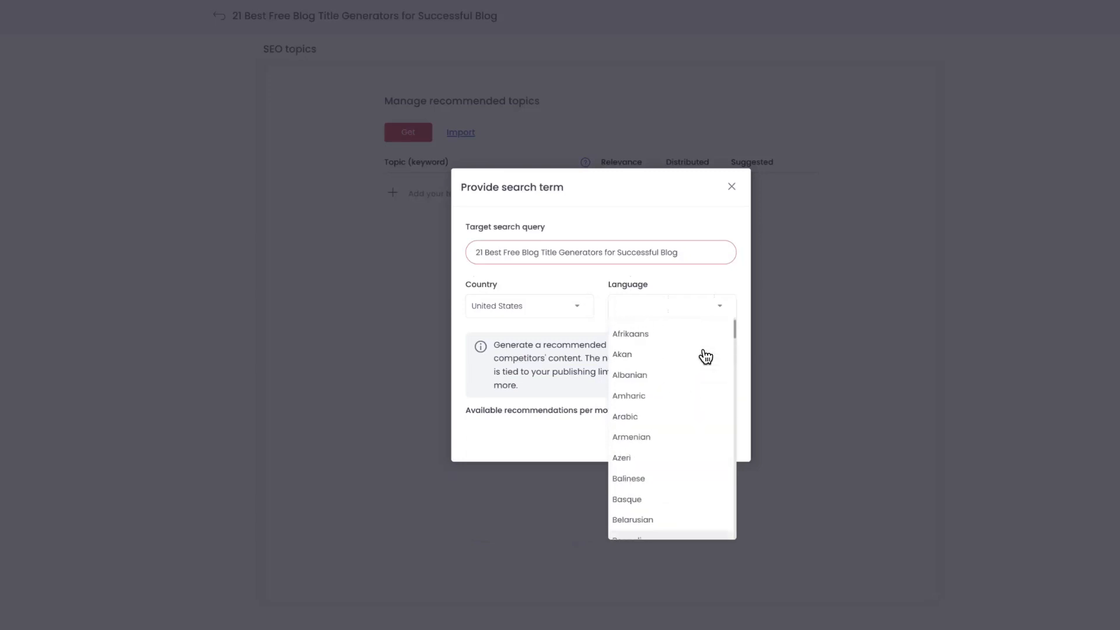
click(589, 281)
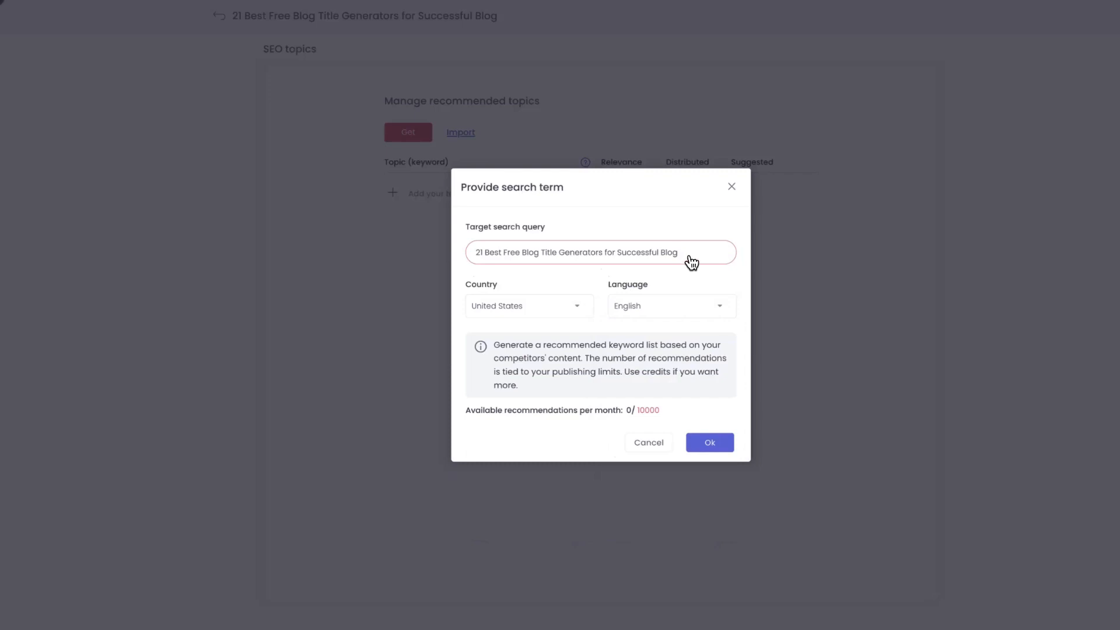
Set the target search query to "Best Free Blog Title Generators for Successful Blog content" and generate the recommended topics
drag(689, 256, 474, 257)
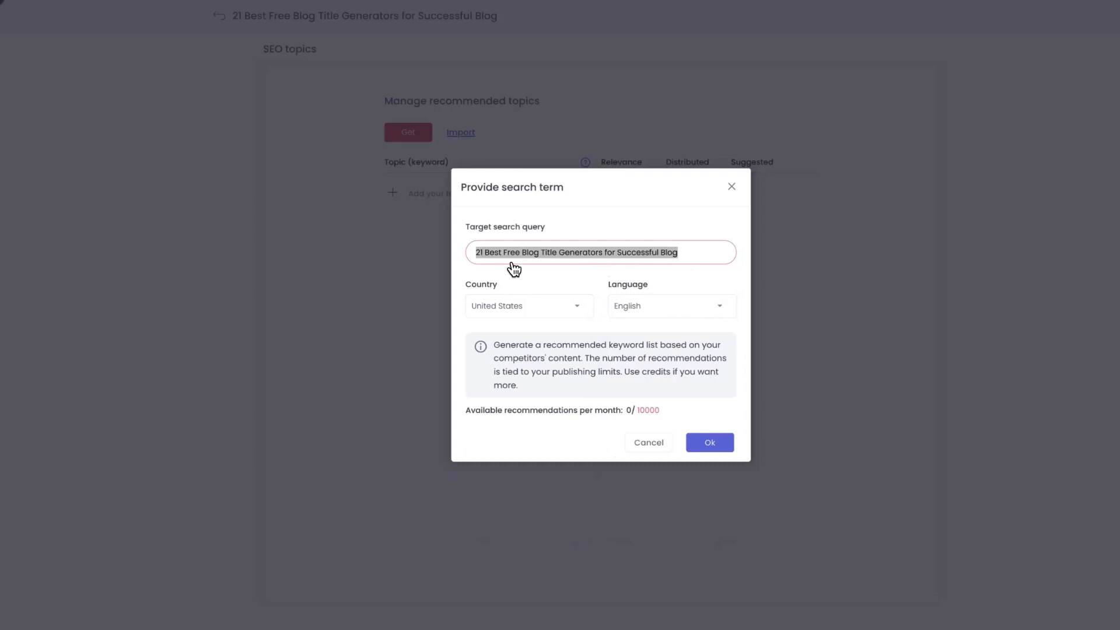
click(571, 259)
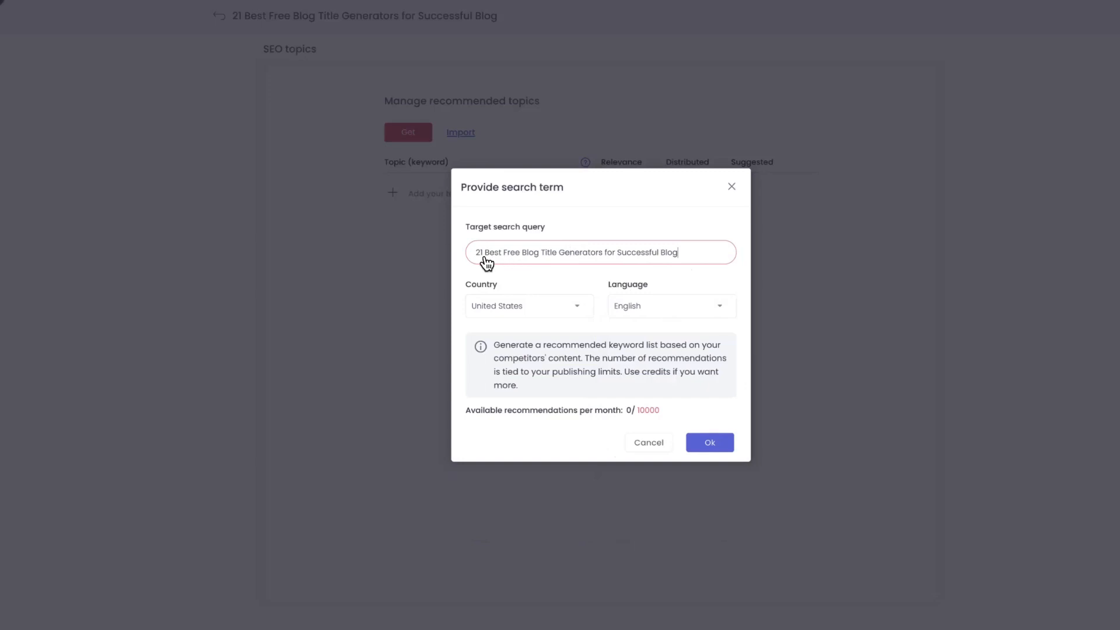
drag(485, 258, 475, 257)
key(BackSpace)
text(conte)
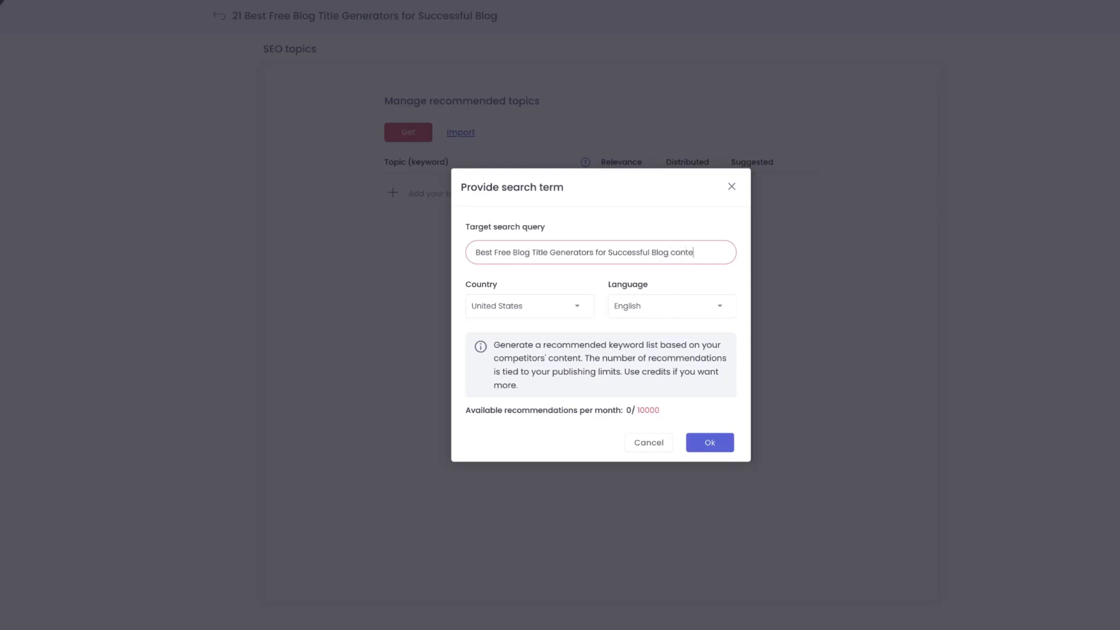
text(nt)
click(712, 445)
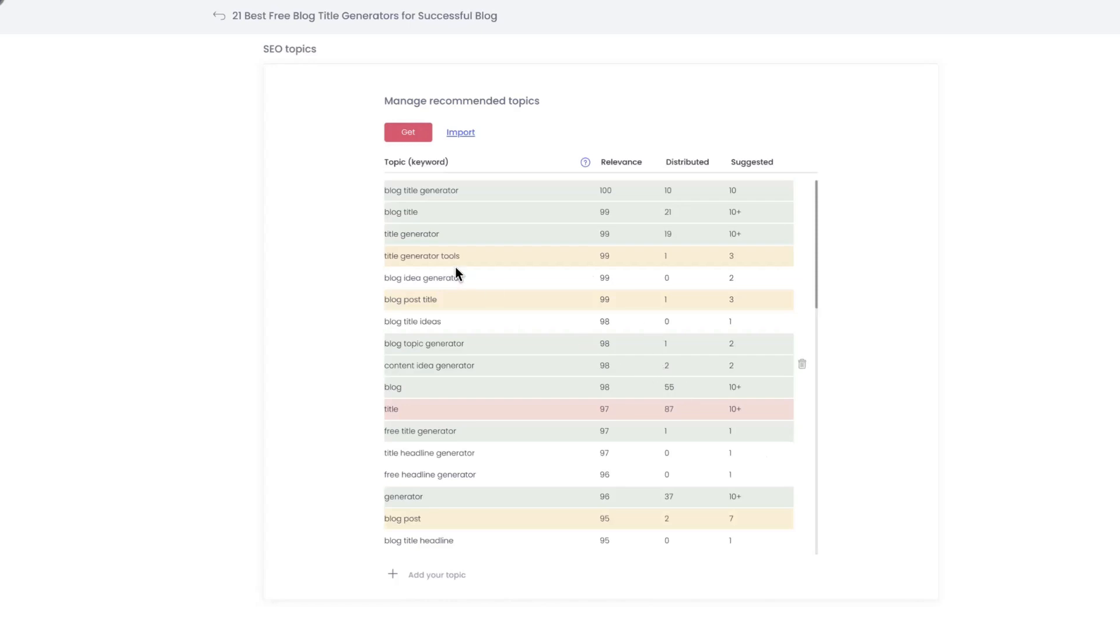
Examine the recommended topics list, comparing each keyword's relevance, distributed and suggested values, including the "title" topic
scroll(617, 302, down, 10)
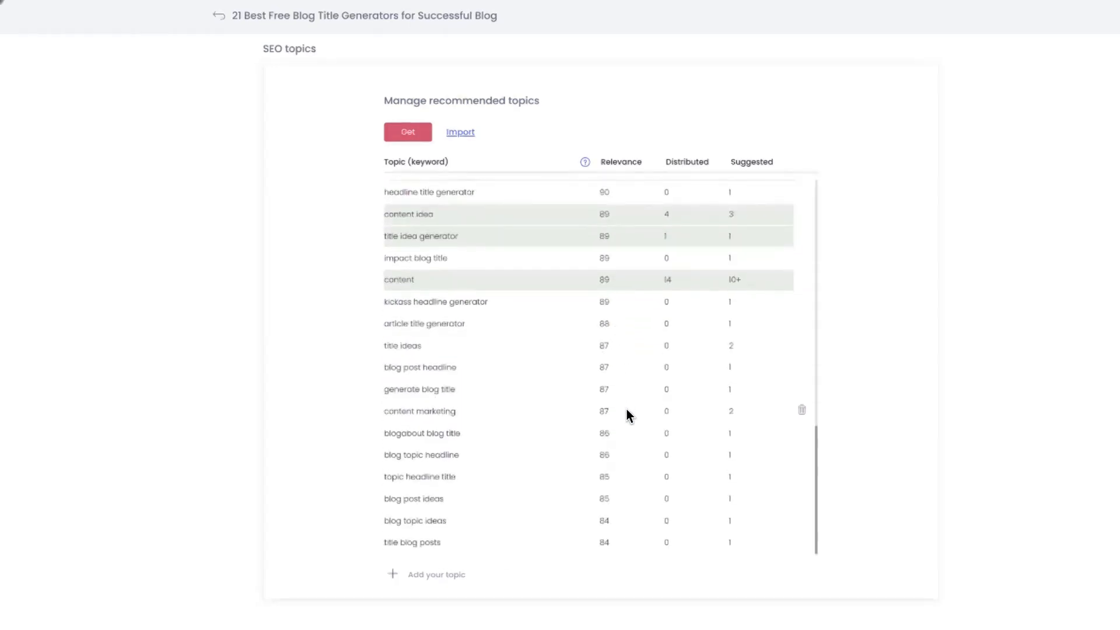
scroll(626, 406, up, 10)
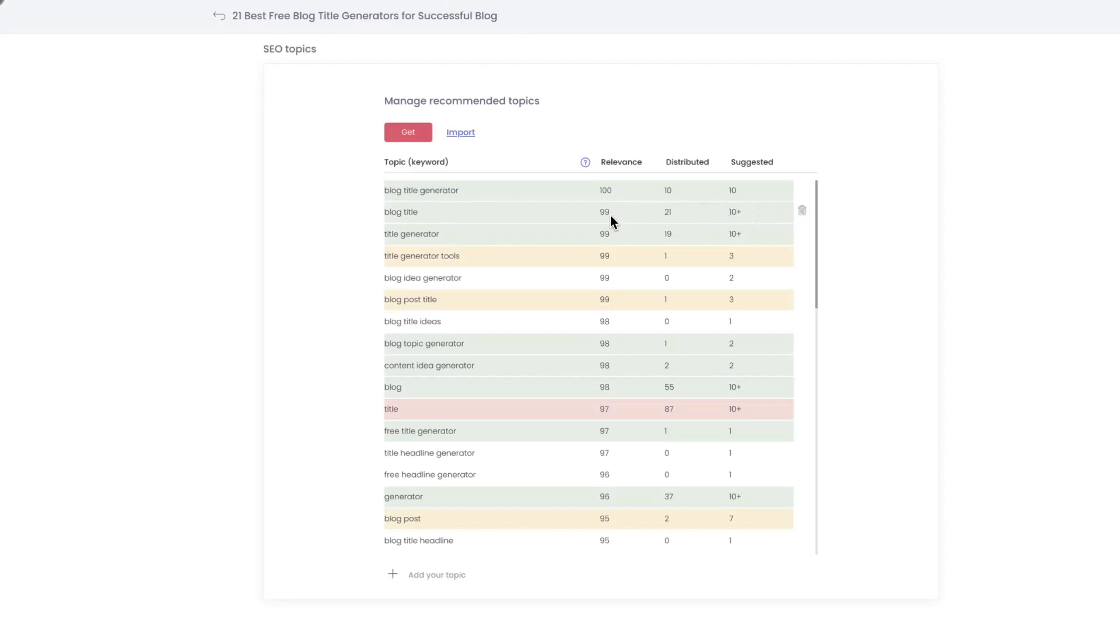
drag(610, 223, 632, 229)
click(680, 218)
double_click(402, 408)
scroll(604, 277, down, 3)
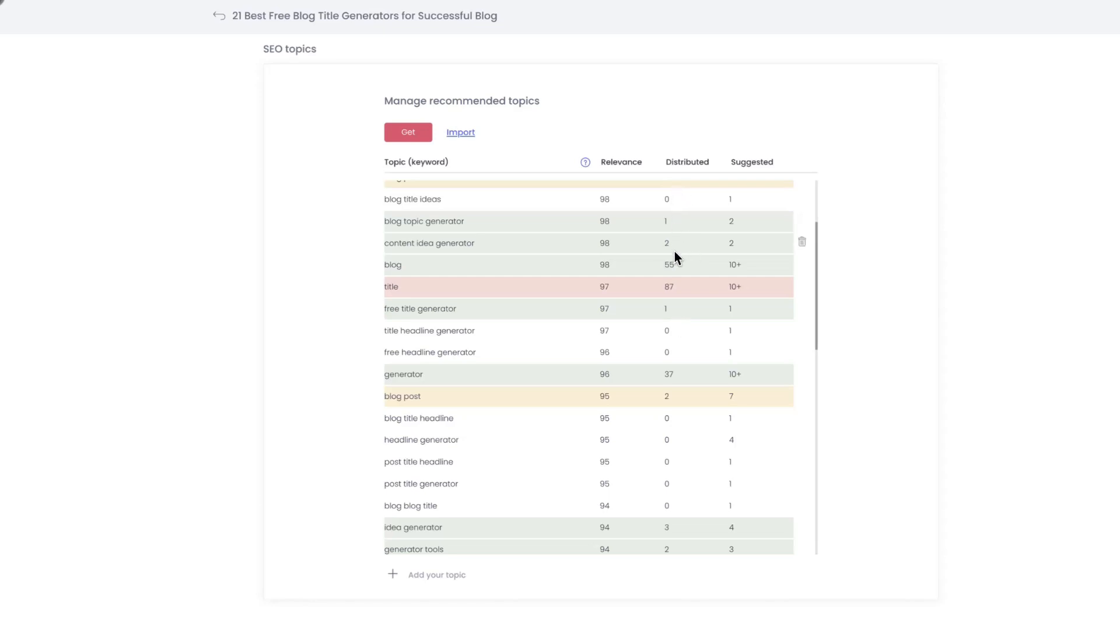
scroll(675, 309, up, 5)
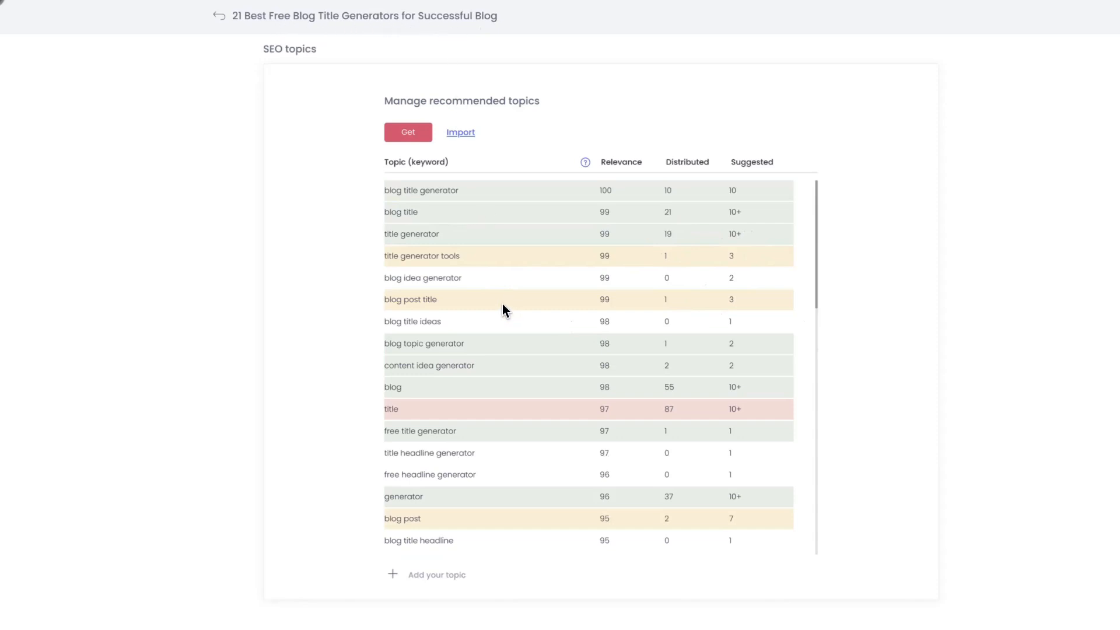
mouse_move(502, 304)
scroll(502, 304, down, 1)
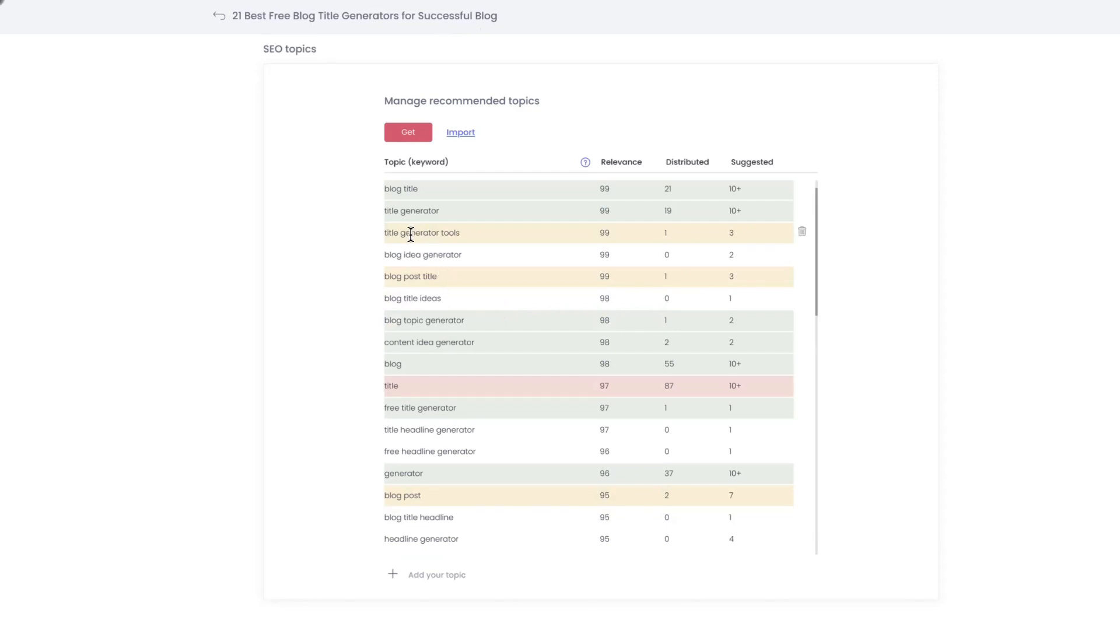
scroll(468, 271, down, 2)
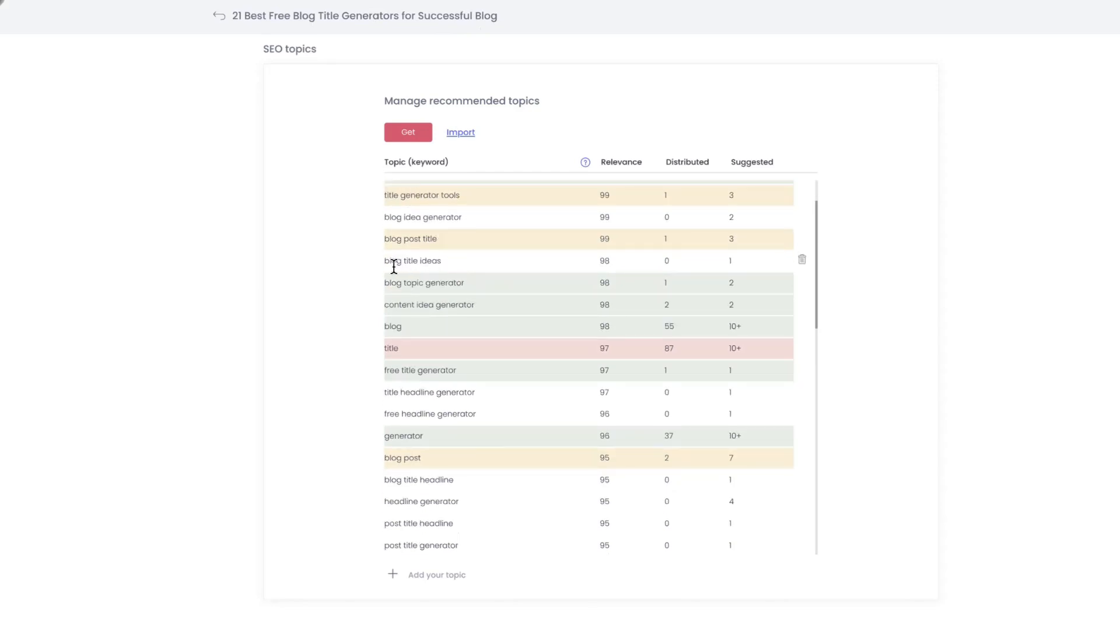
scroll(470, 271, down, 5)
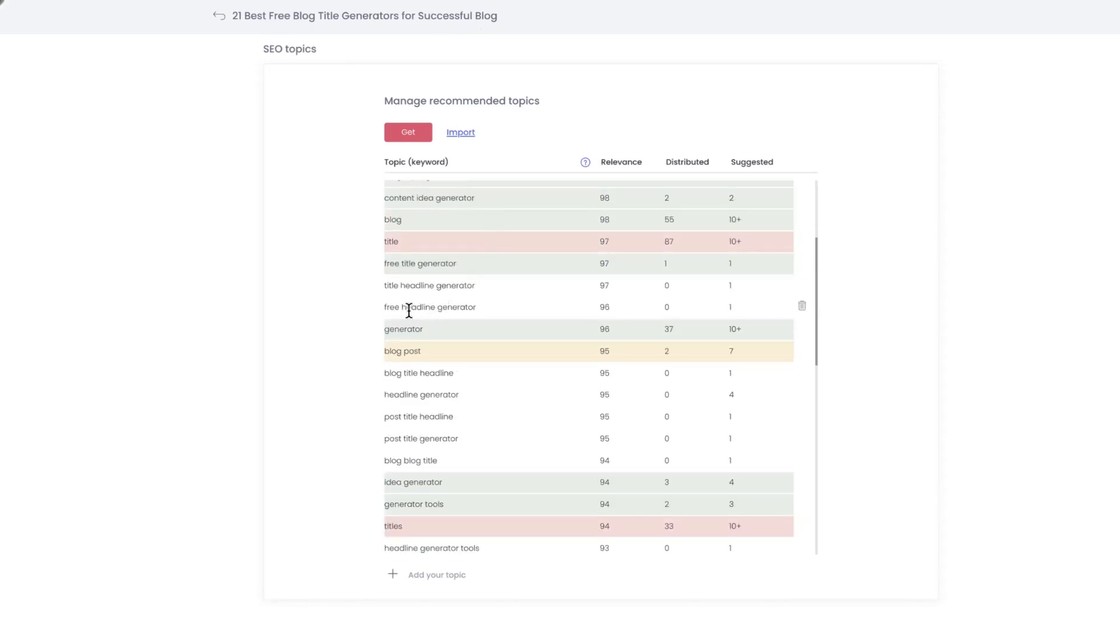
Examine the rest of the recommended topics list, comparing distributed and suggested values for each keyword down to the last topic
scroll(491, 307, down, 1)
scroll(491, 305, down, 1)
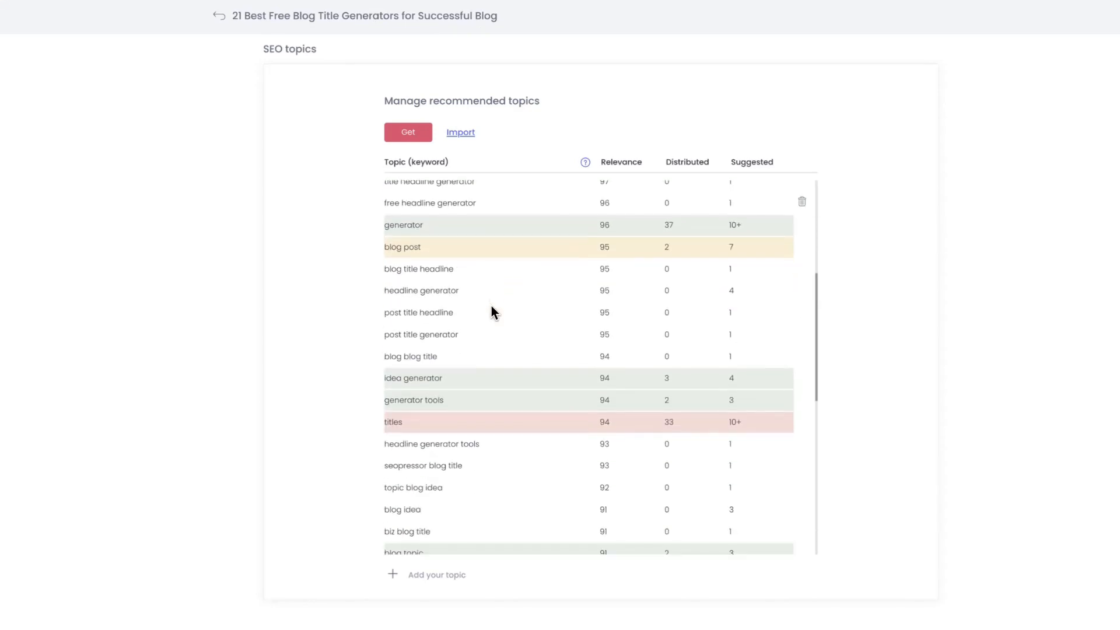
scroll(491, 305, down, 1)
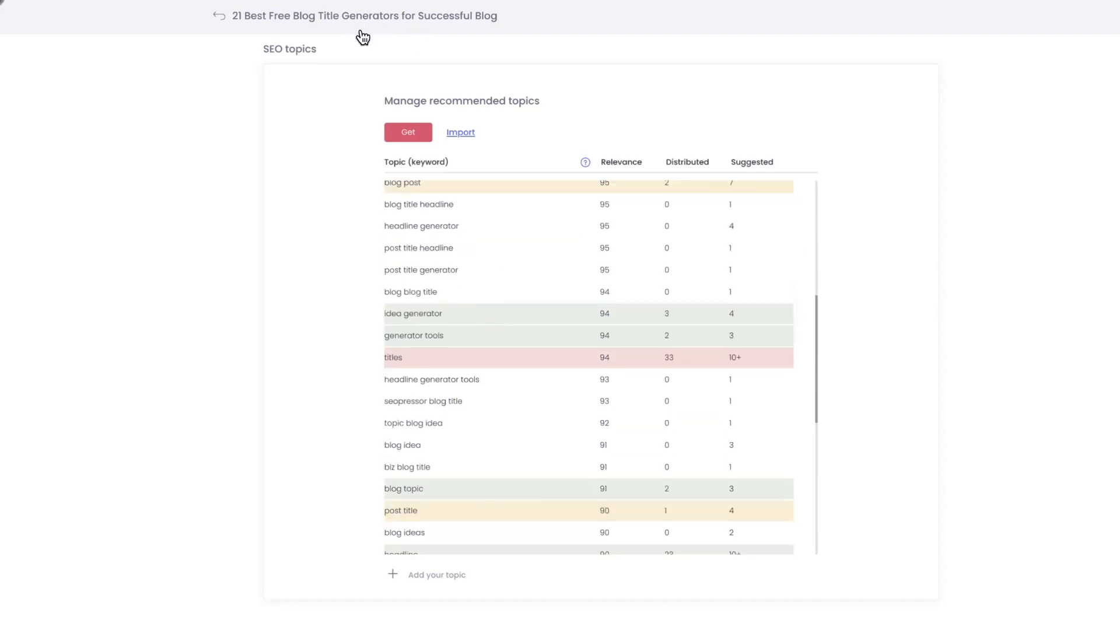
scroll(478, 264, down, 2)
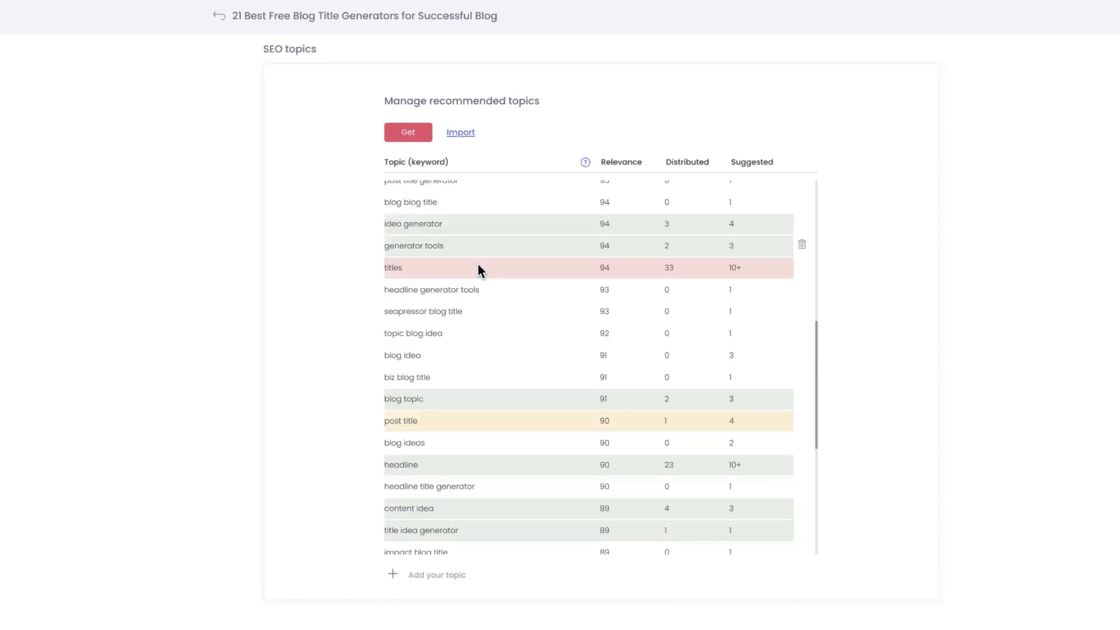
scroll(481, 262, down, 1)
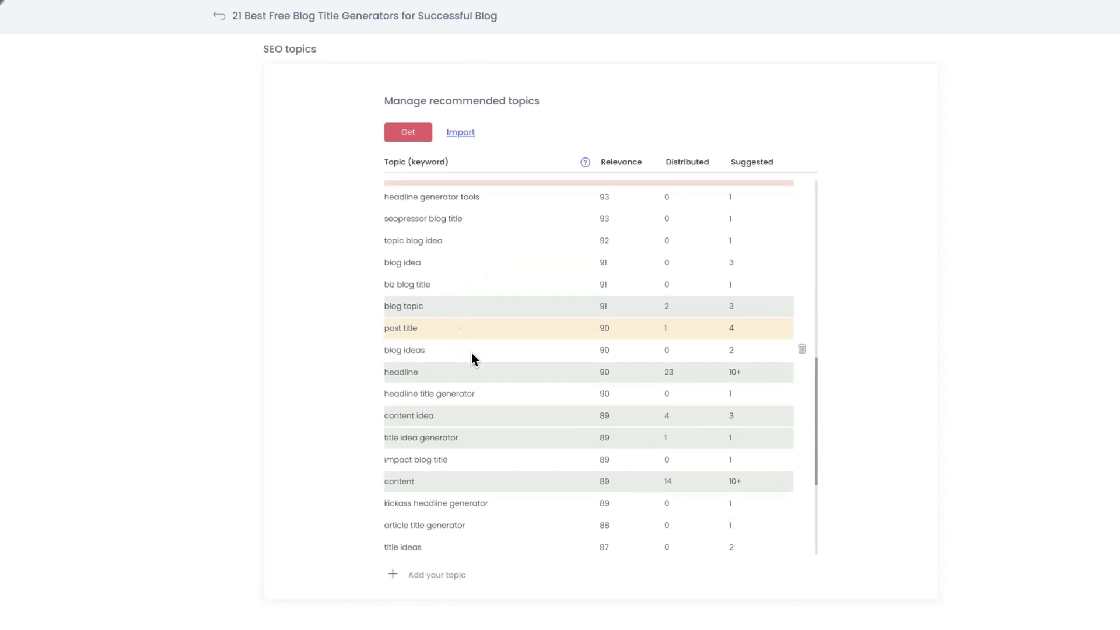
scroll(471, 352, down, 2)
scroll(517, 352, down, 2)
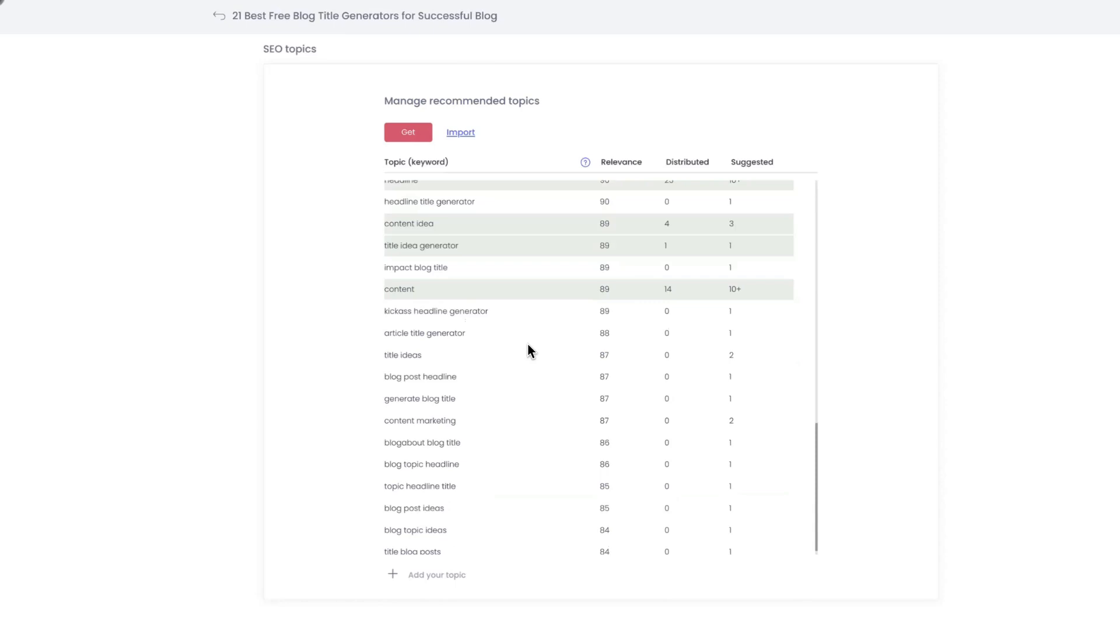
scroll(527, 350, down, 1)
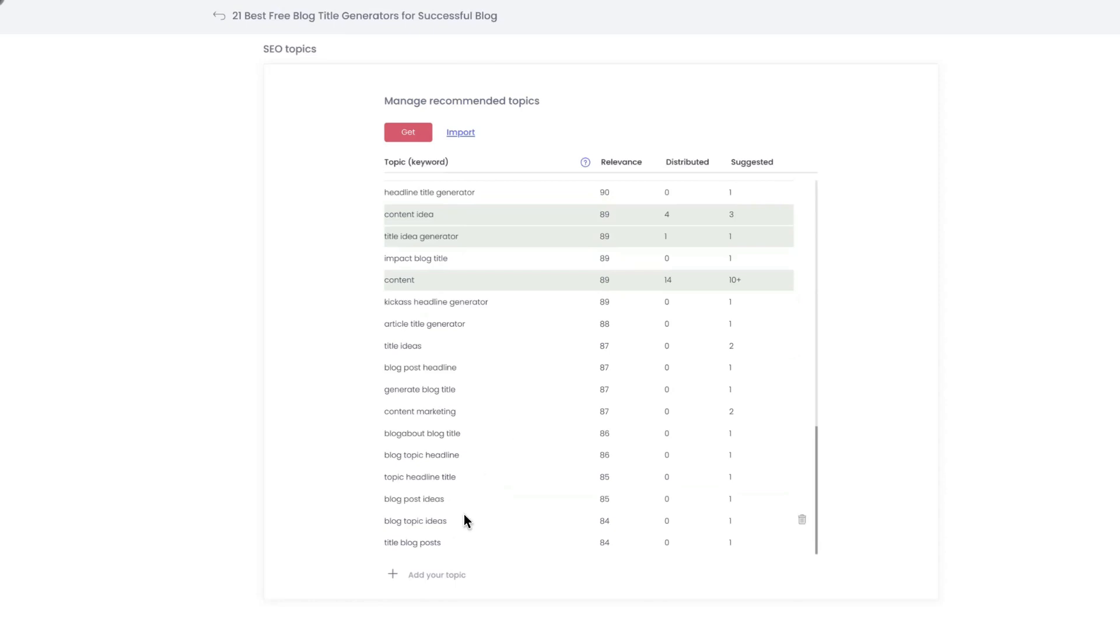
scroll(464, 513, up, 1)
scroll(463, 513, down, 1)
scroll(468, 434, up, 15)
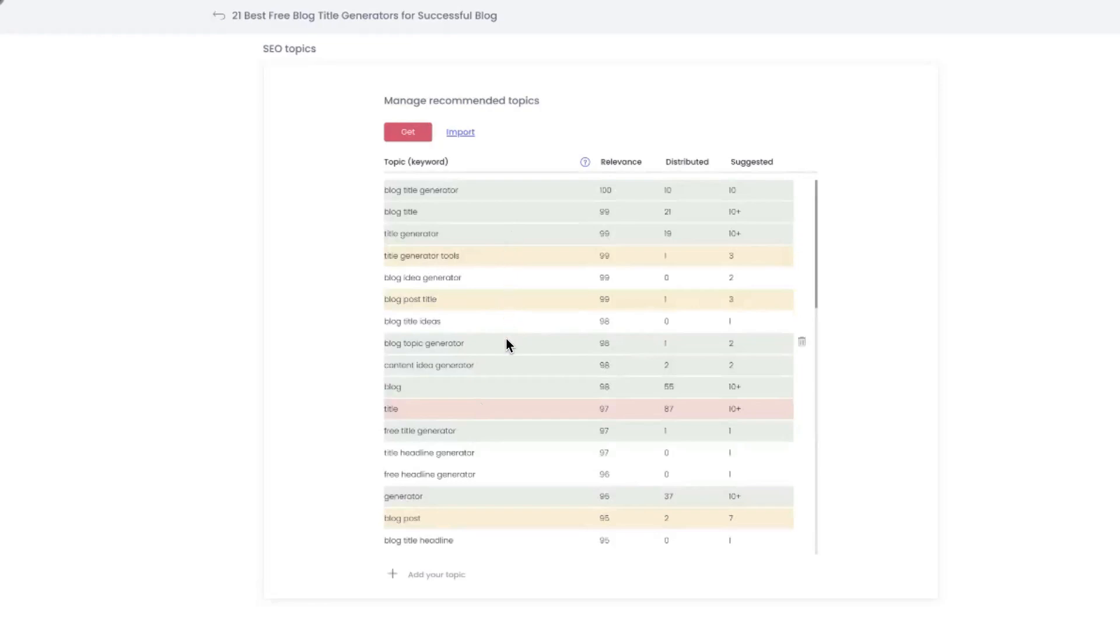
Delete the "blog post headline" topic from the recommended topics list
scroll(506, 345, down, 4)
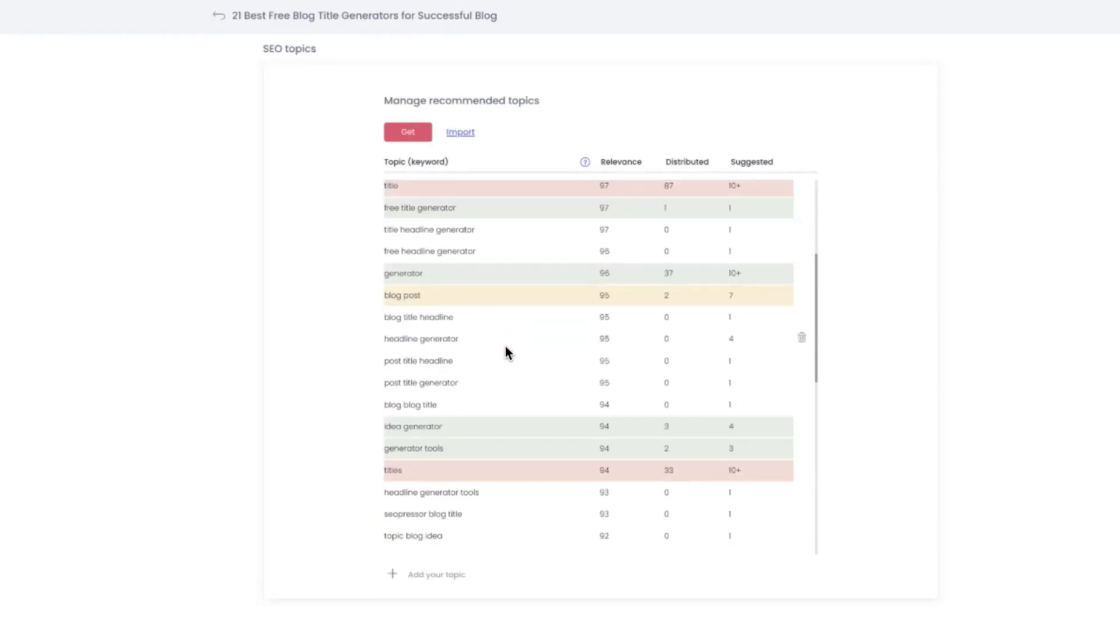
scroll(505, 346, down, 3)
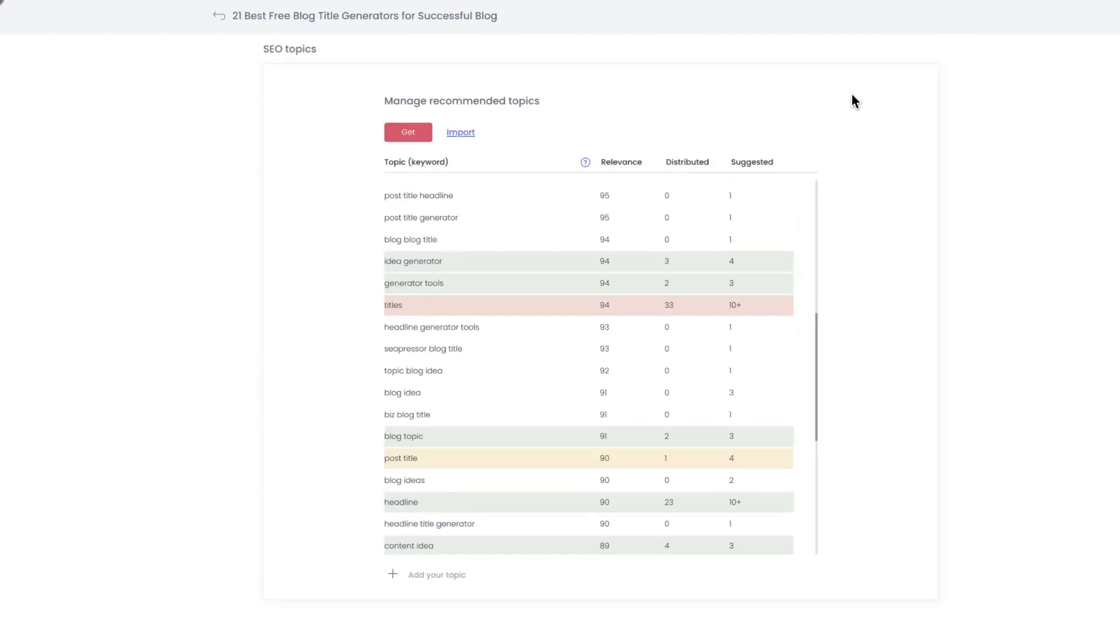
scroll(751, 382, down, 2)
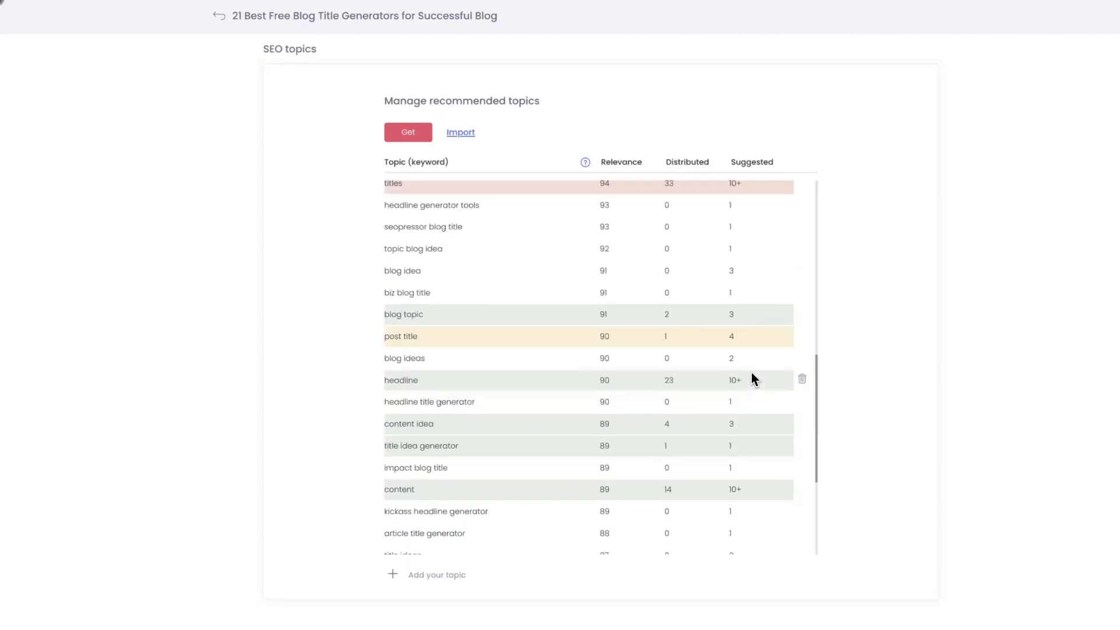
scroll(751, 376, down, 3)
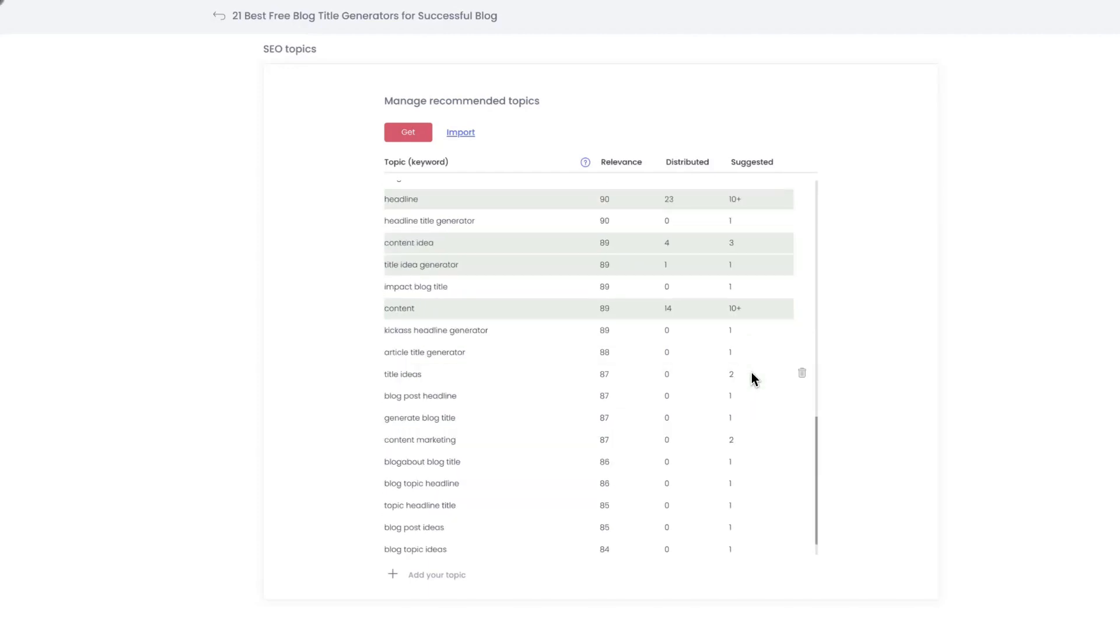
scroll(751, 374, down, 1)
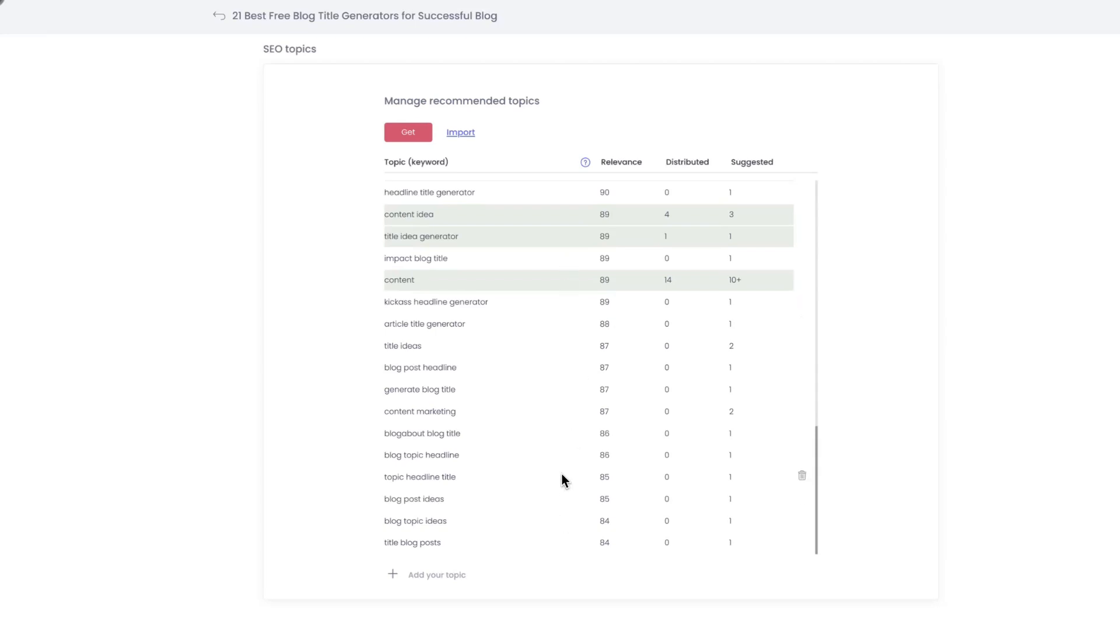
scroll(561, 471, up, 3)
scroll(562, 474, down, 3)
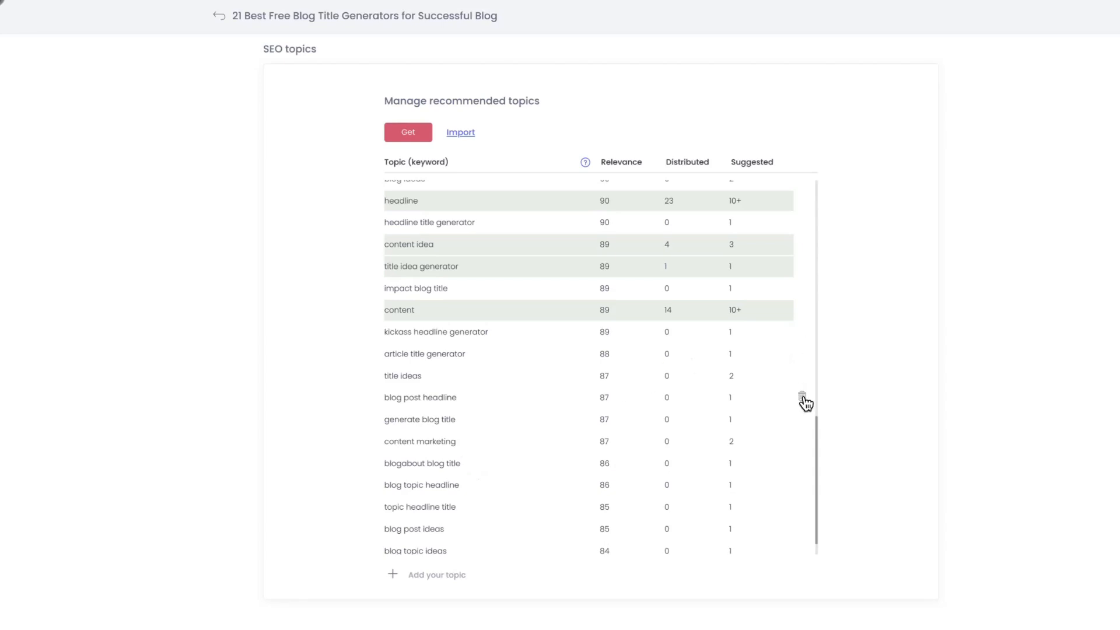
click(802, 397)
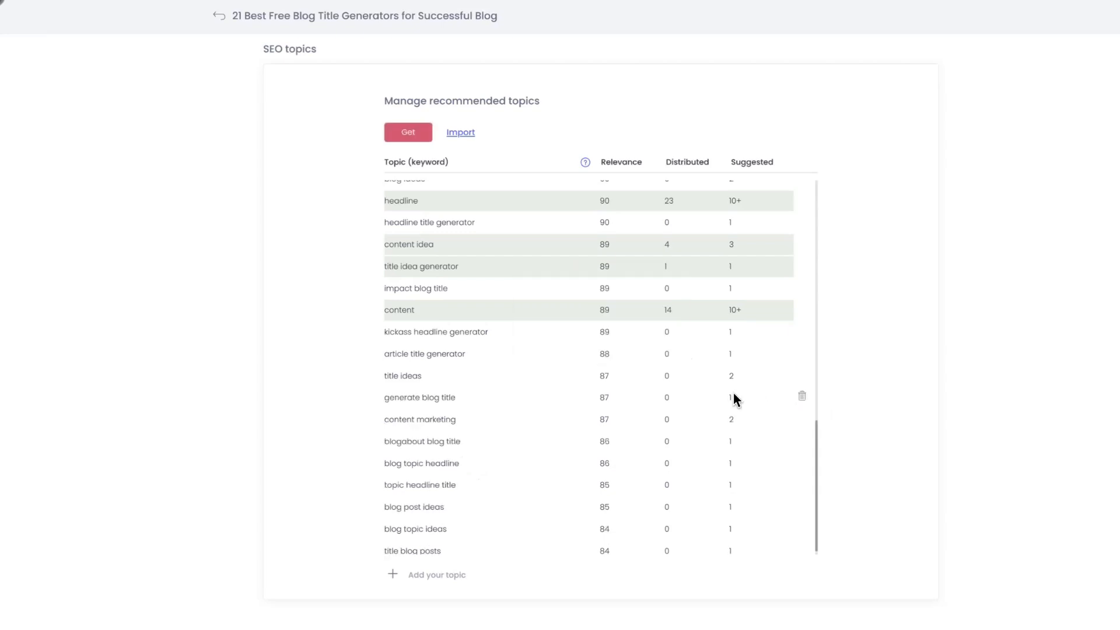
Look over the recommended topics again and open the form for adding a custom topic, leaving it without adding one
scroll(732, 392, up, 5)
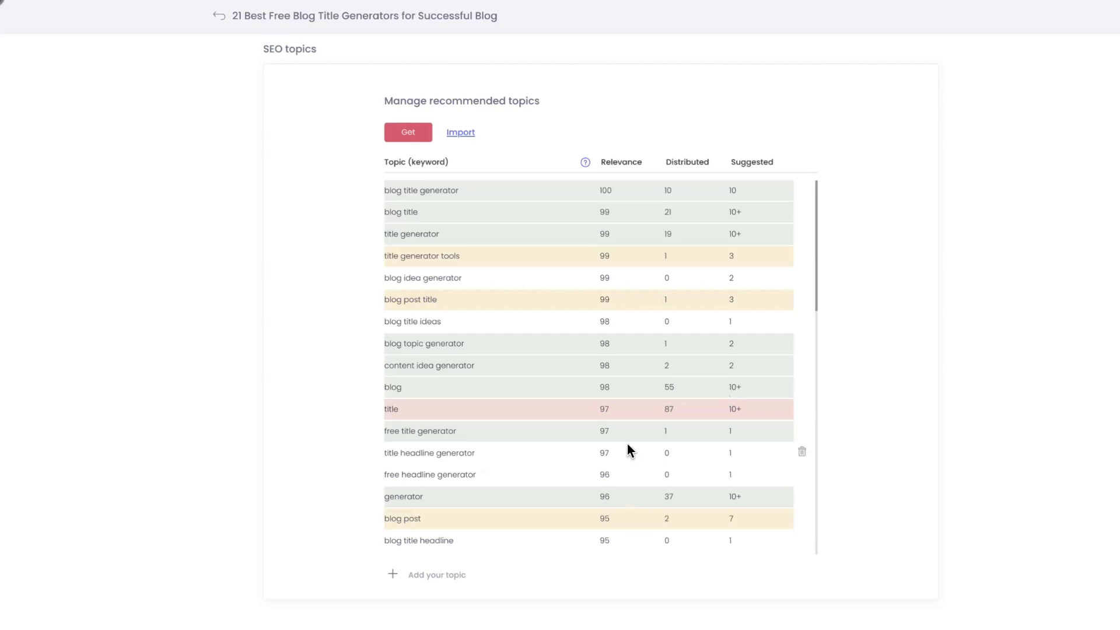
scroll(627, 444, down, 5)
scroll(627, 444, down, 1)
scroll(627, 450, down, 2)
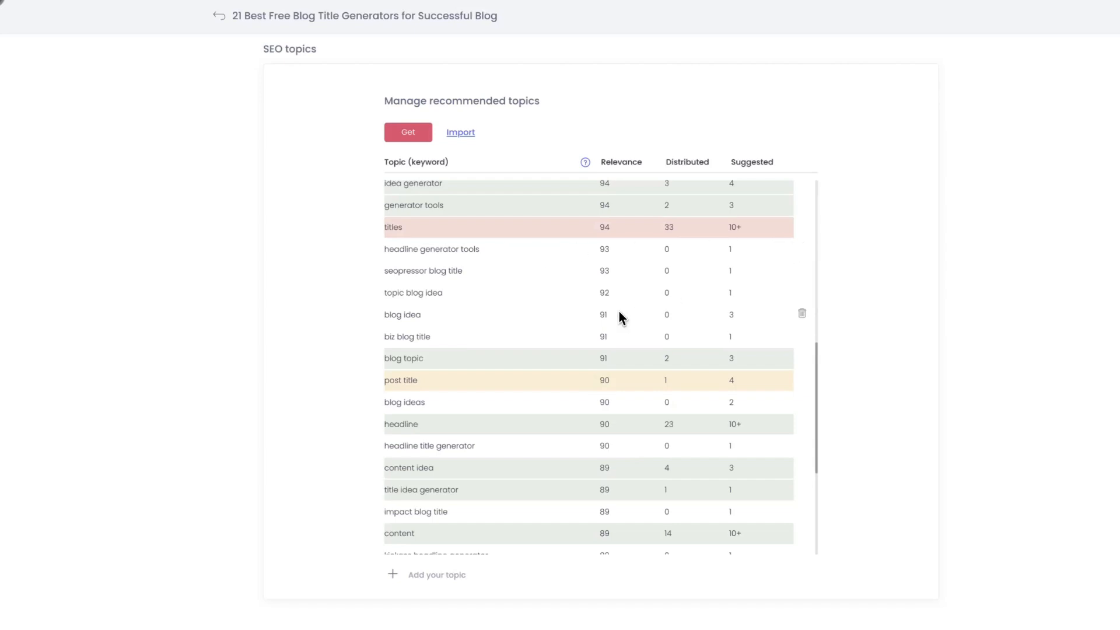
scroll(618, 312, down, 5)
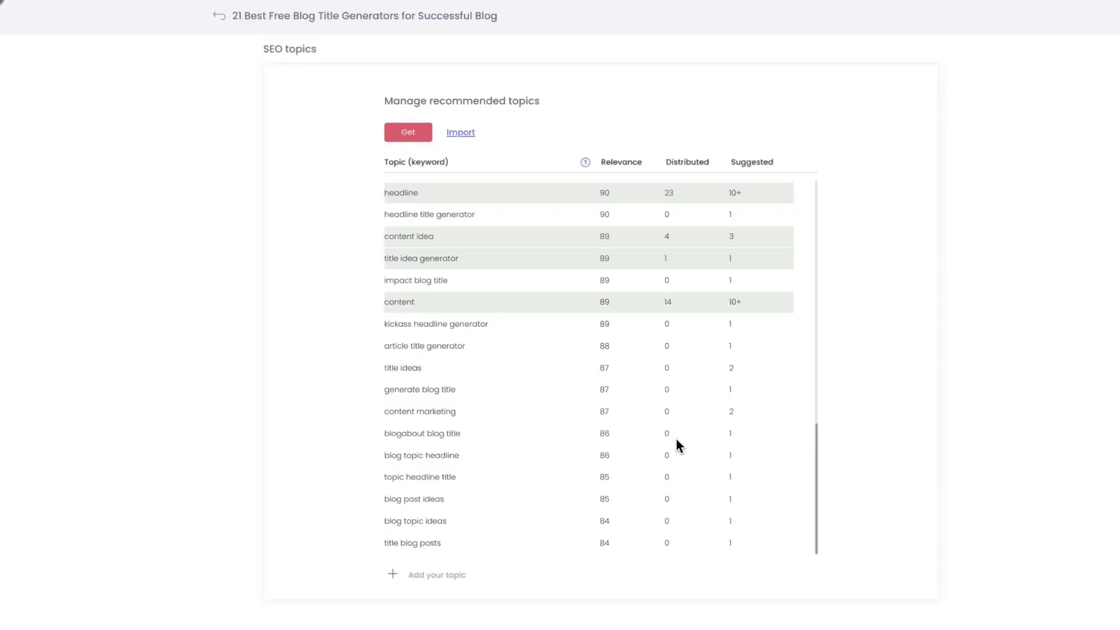
scroll(675, 436, up, 12)
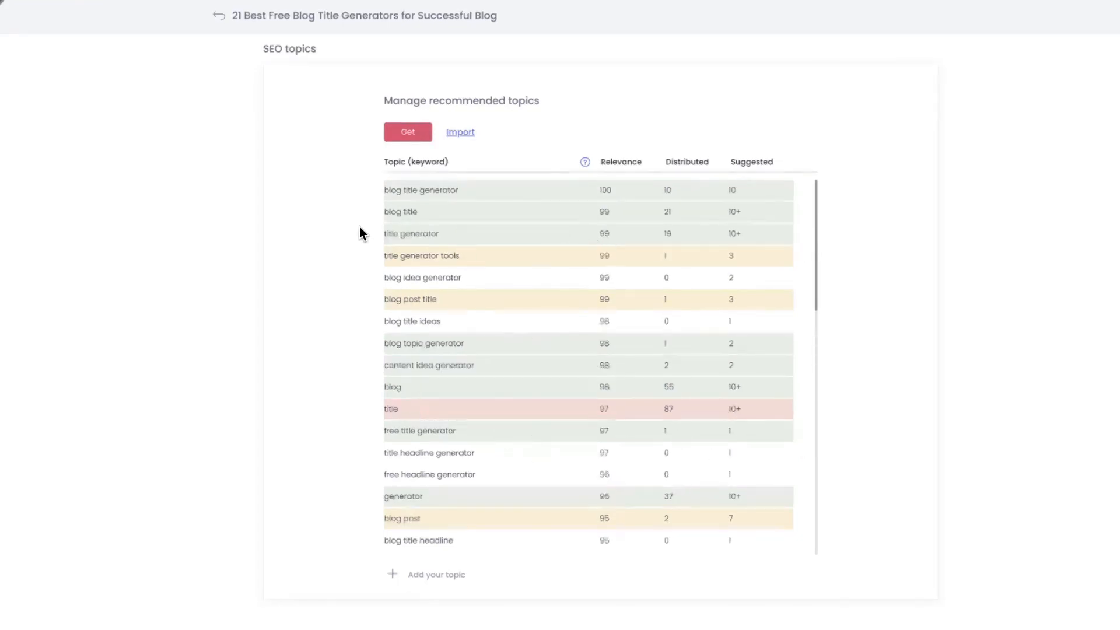
Return to the article, show its SEO focus keywords, and look through the article's blocks as far as the SEOpressor section
click(286, 21)
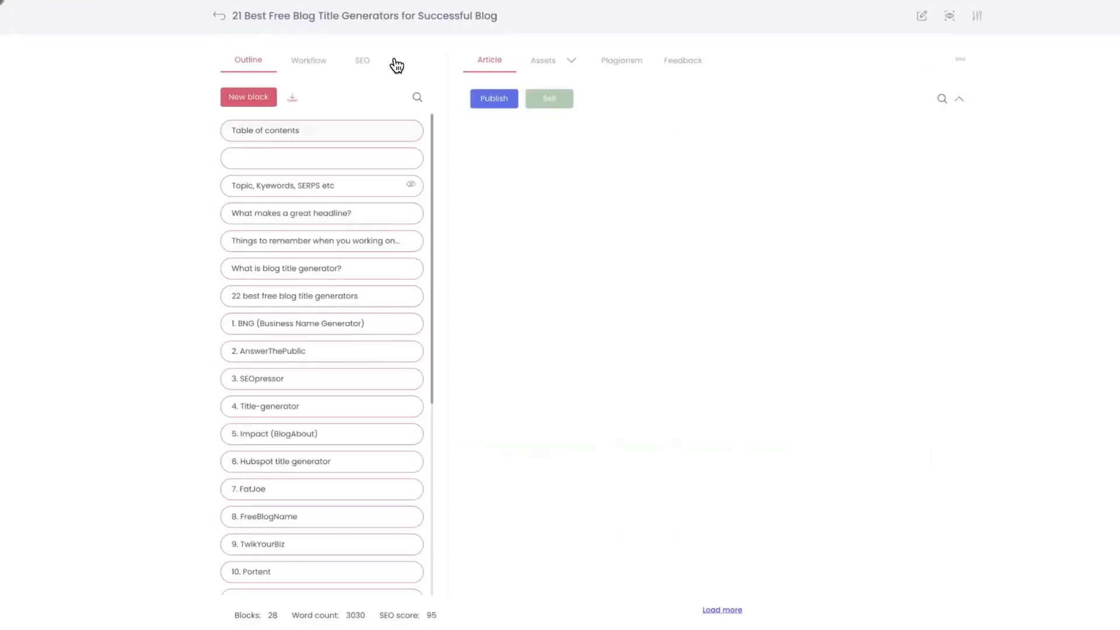
click(364, 63)
click(562, 142)
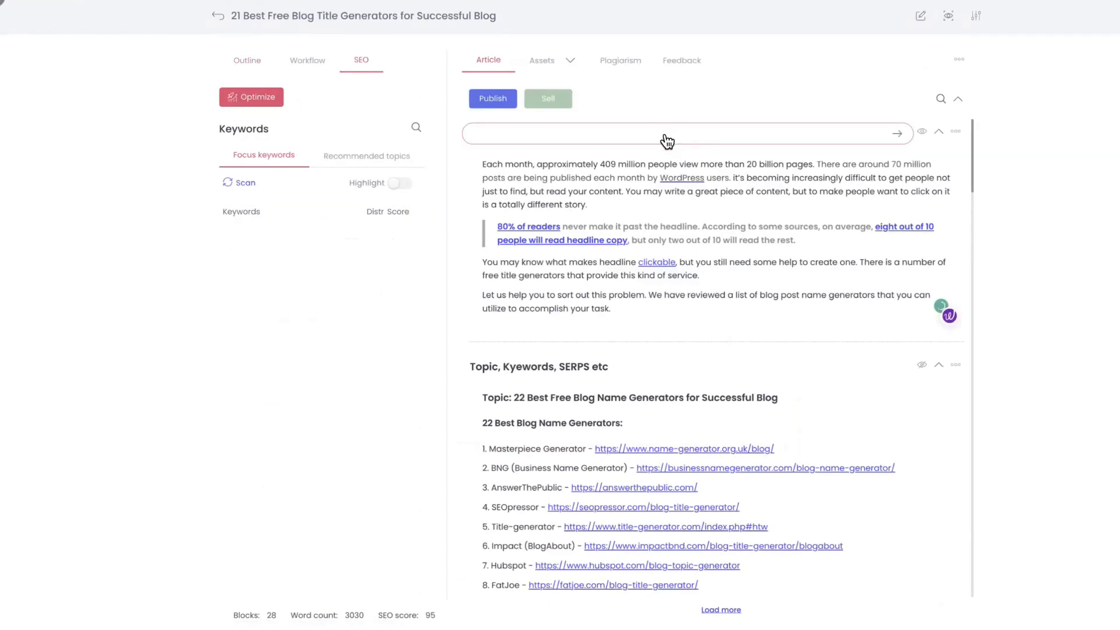
scroll(645, 418, down, 15)
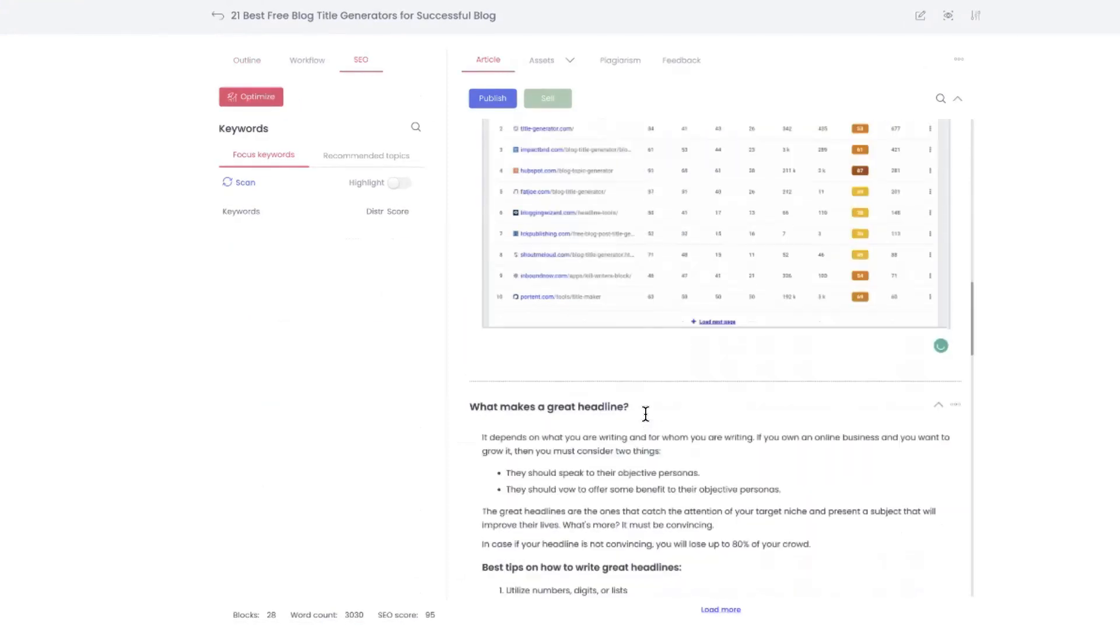
scroll(647, 413, down, 12)
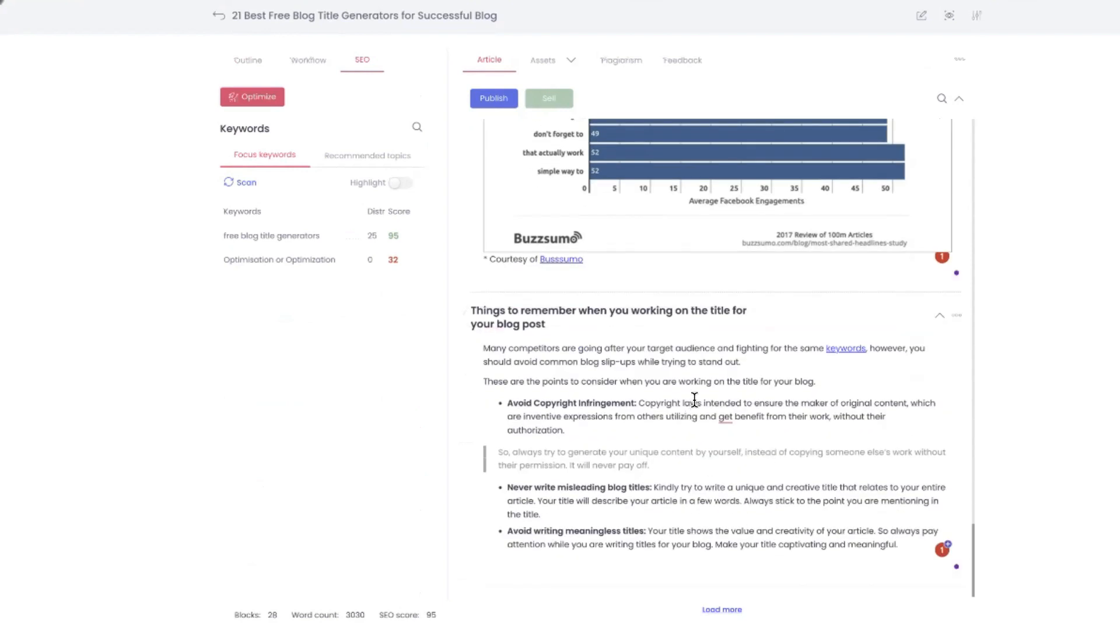
scroll(694, 399, down, 10)
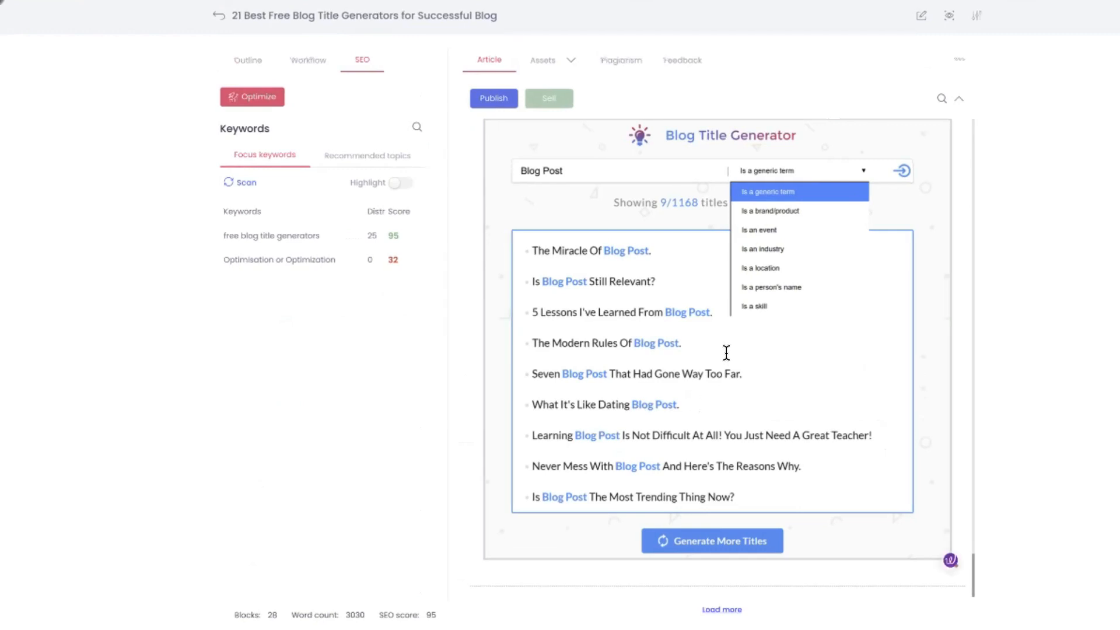
scroll(726, 352, up, 12)
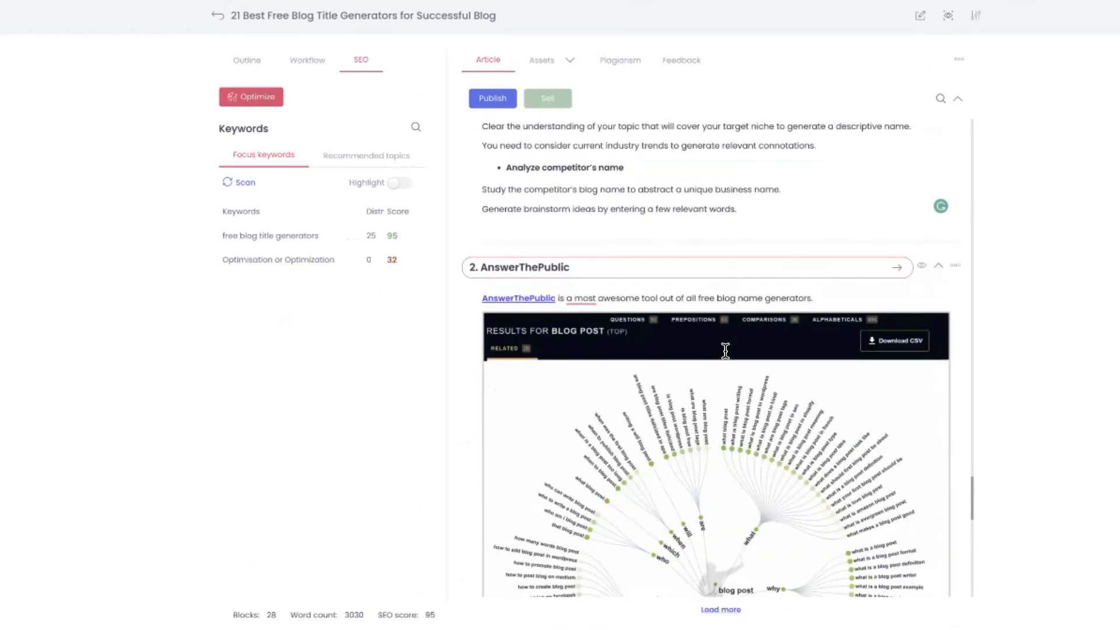
scroll(725, 350, down, 10)
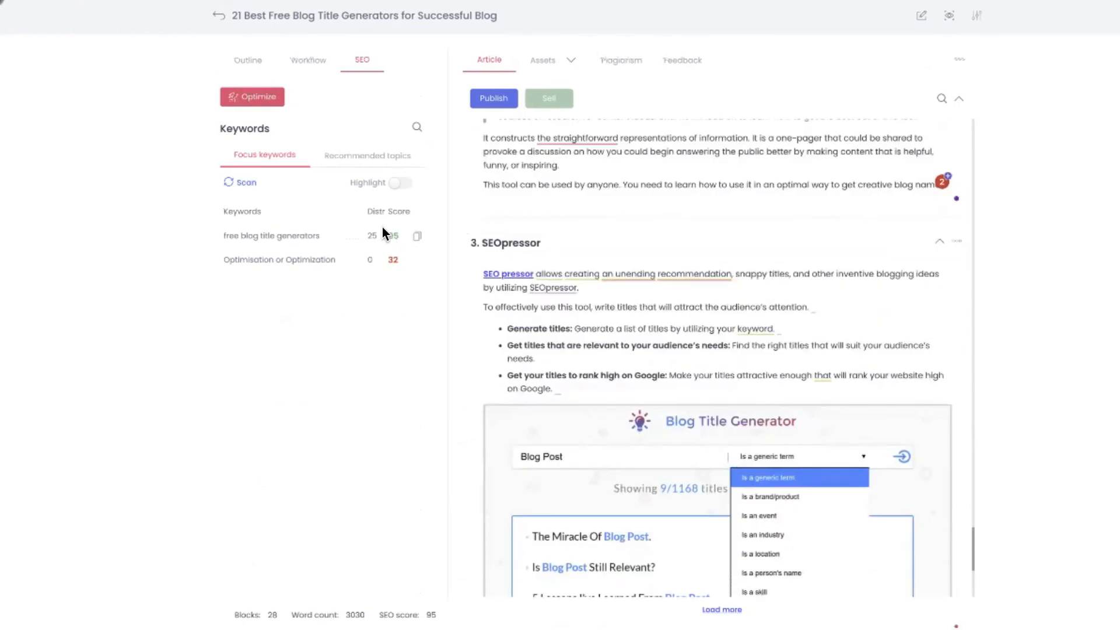
Show the recommended topics beside the article and look through both the topics and the article's opening blocks
click(361, 166)
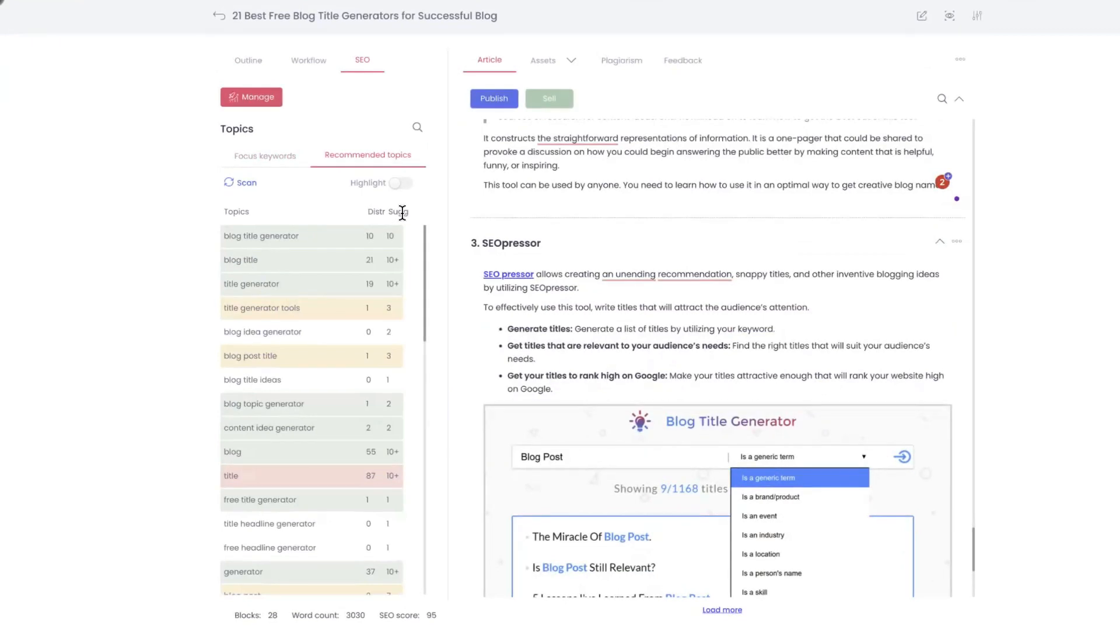
scroll(344, 276, down, 4)
scroll(344, 274, down, 3)
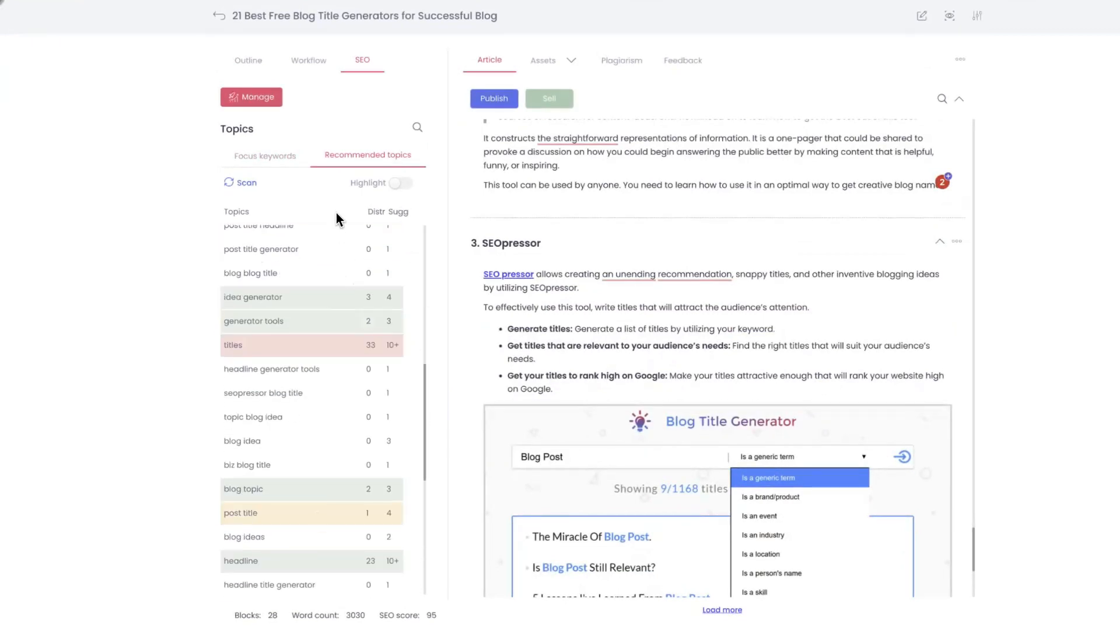
scroll(355, 418, down, 5)
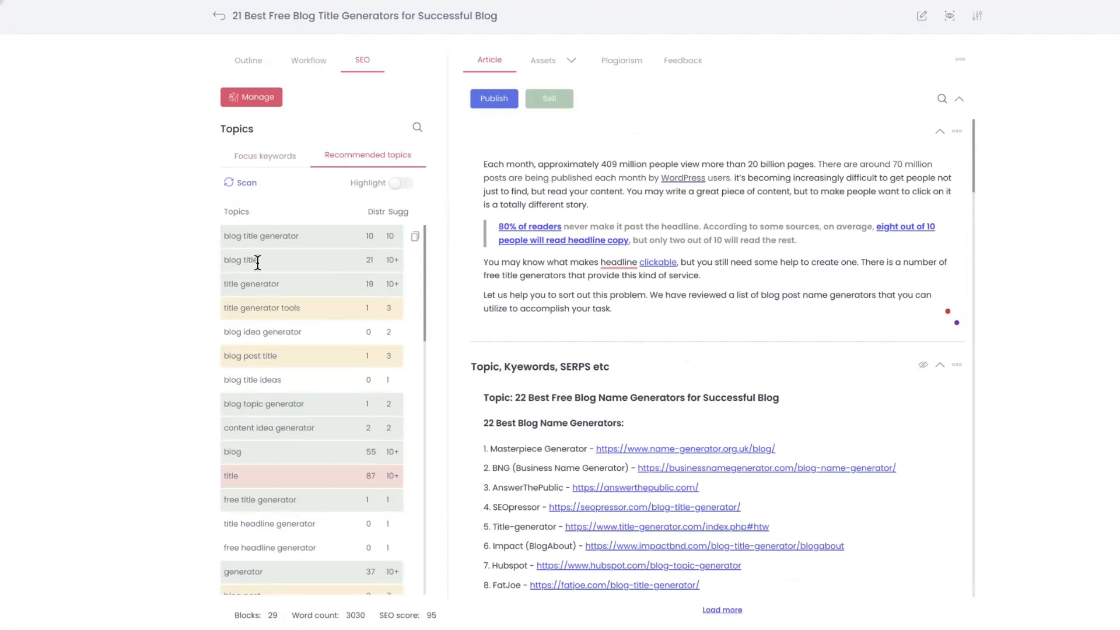
scroll(288, 341, down, 7)
scroll(288, 348, up, 8)
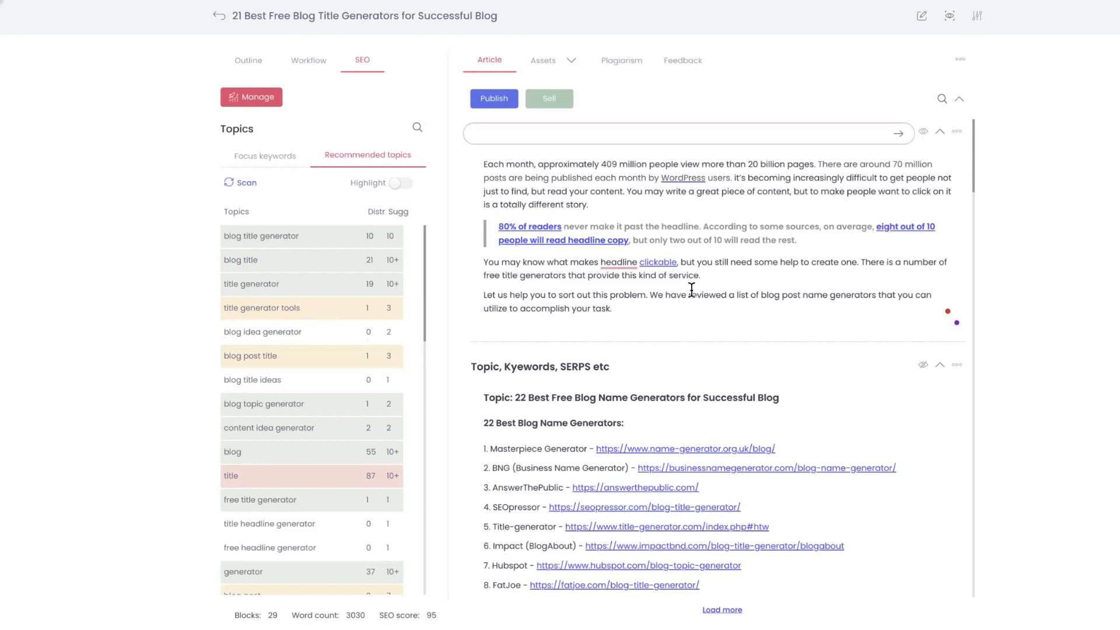
scroll(674, 274, down, 15)
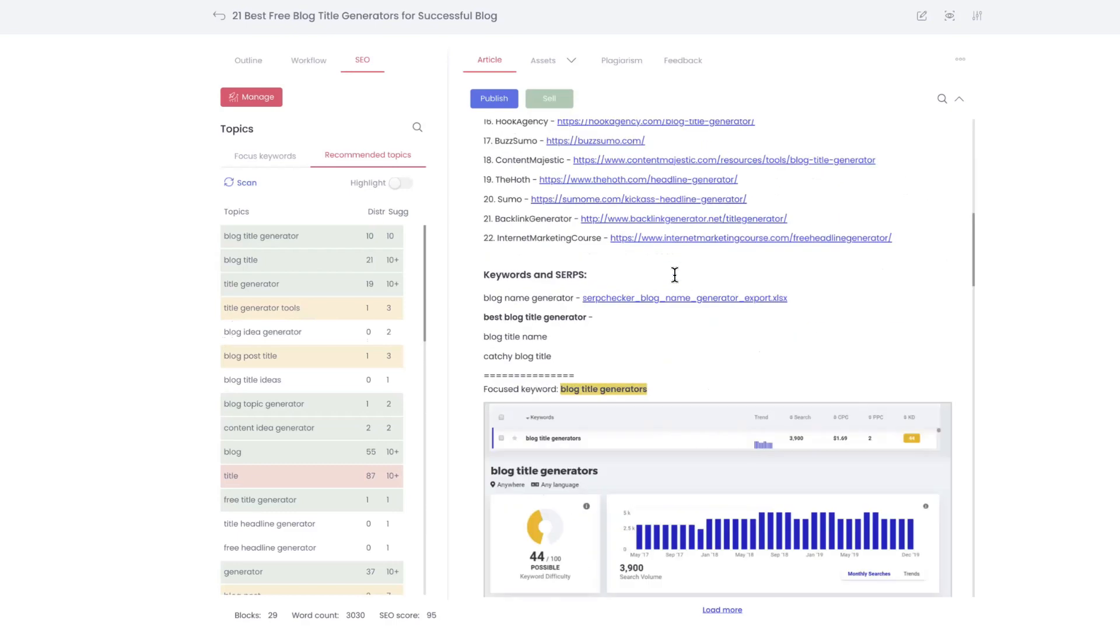
scroll(675, 275, down, 7)
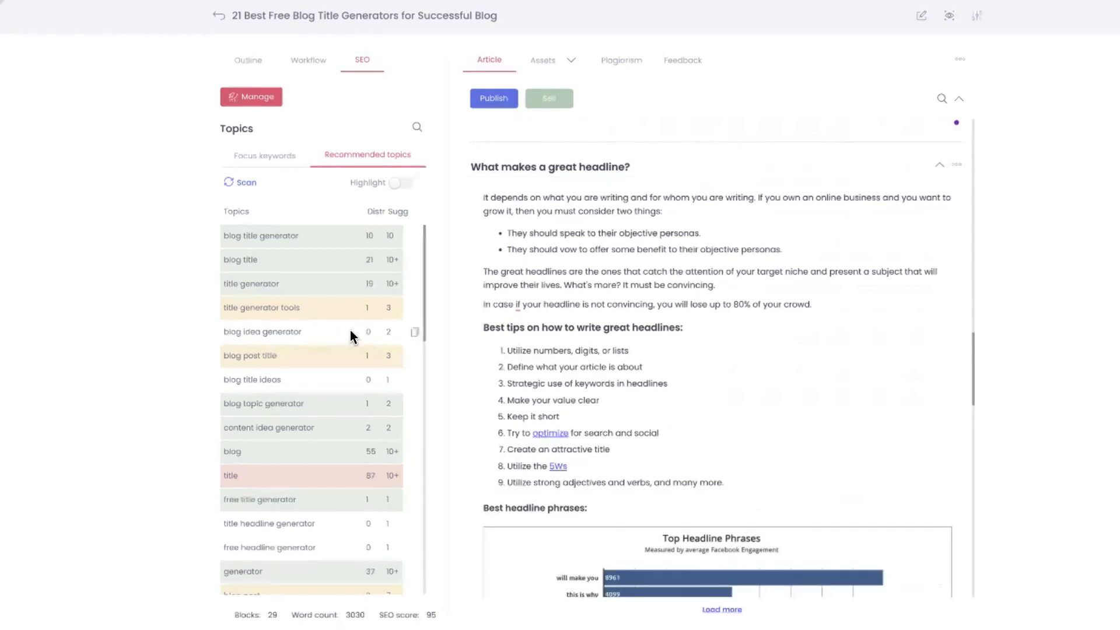
Rescan the article for the recommended topics and check the updated list against the "What makes a great headline?" block
click(234, 184)
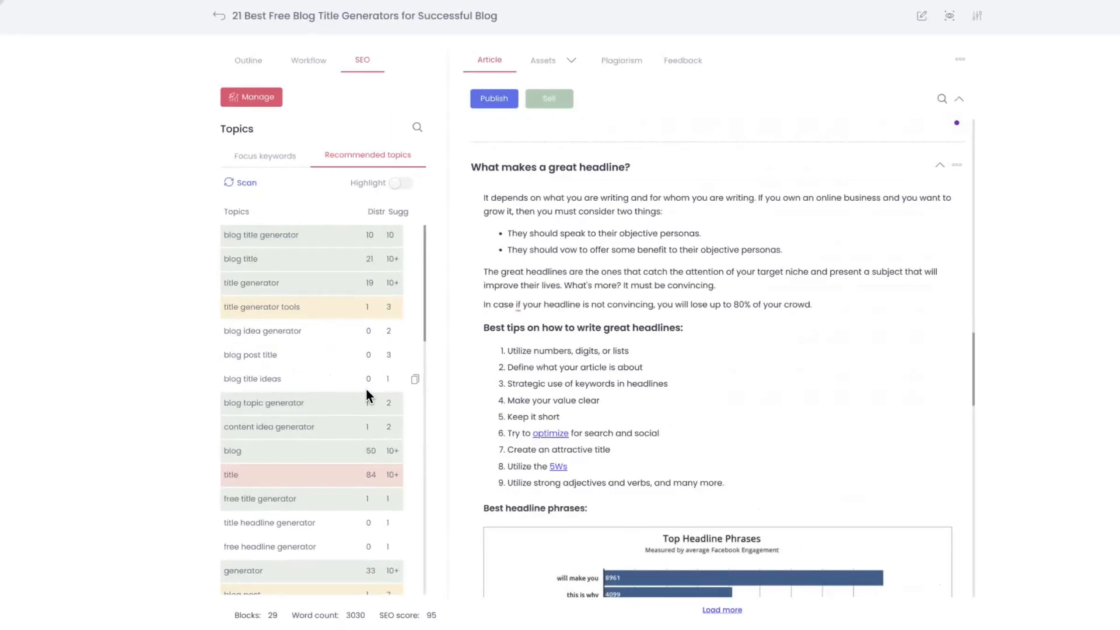
scroll(365, 389, down, 13)
scroll(365, 389, up, 13)
click(581, 306)
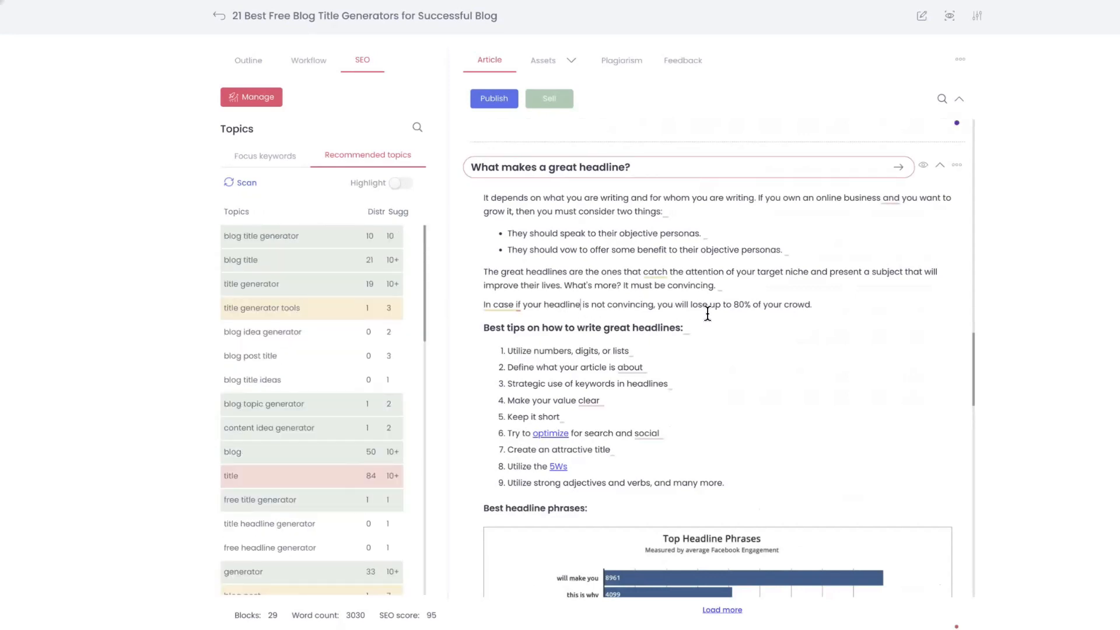
click(1012, 309)
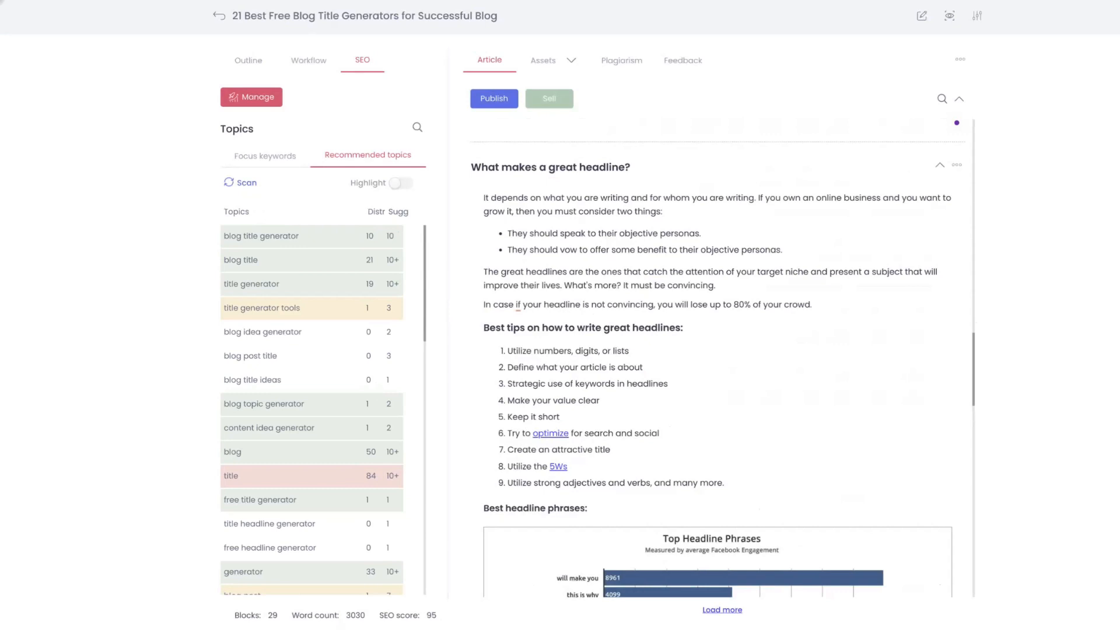
Rescan the article for the focus keywords and return to the recommended topics
click(257, 161)
click(283, 168)
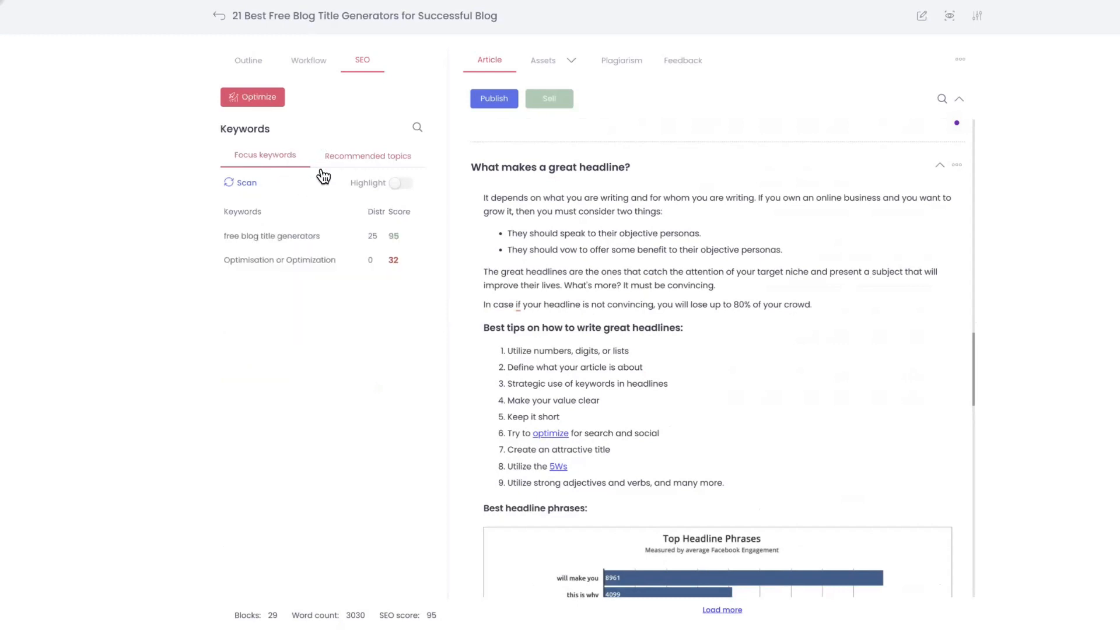
click(236, 183)
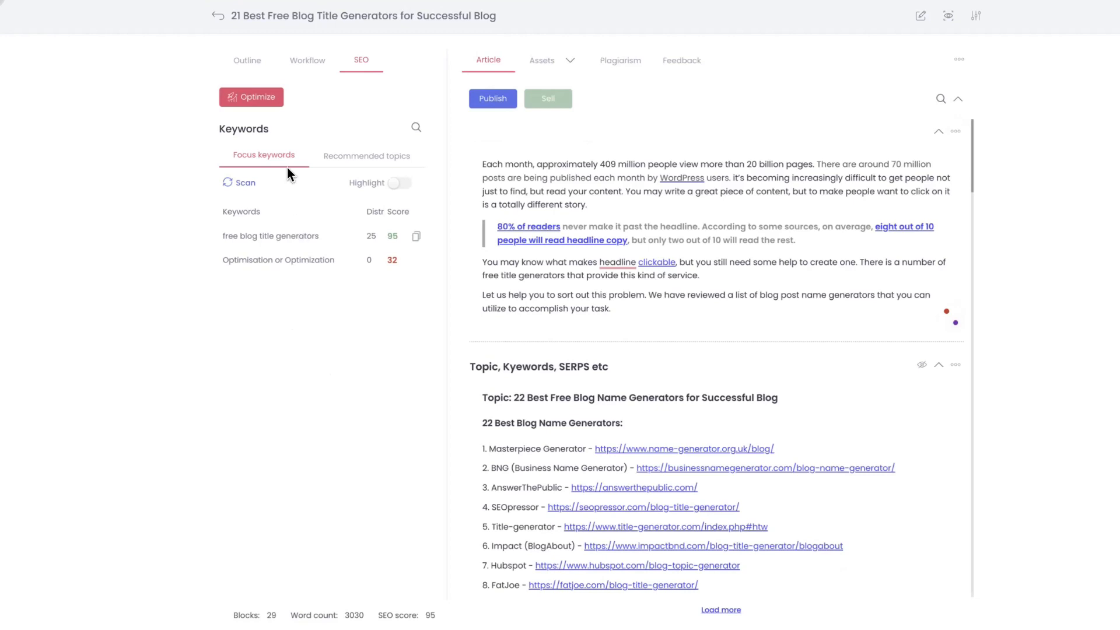
click(356, 156)
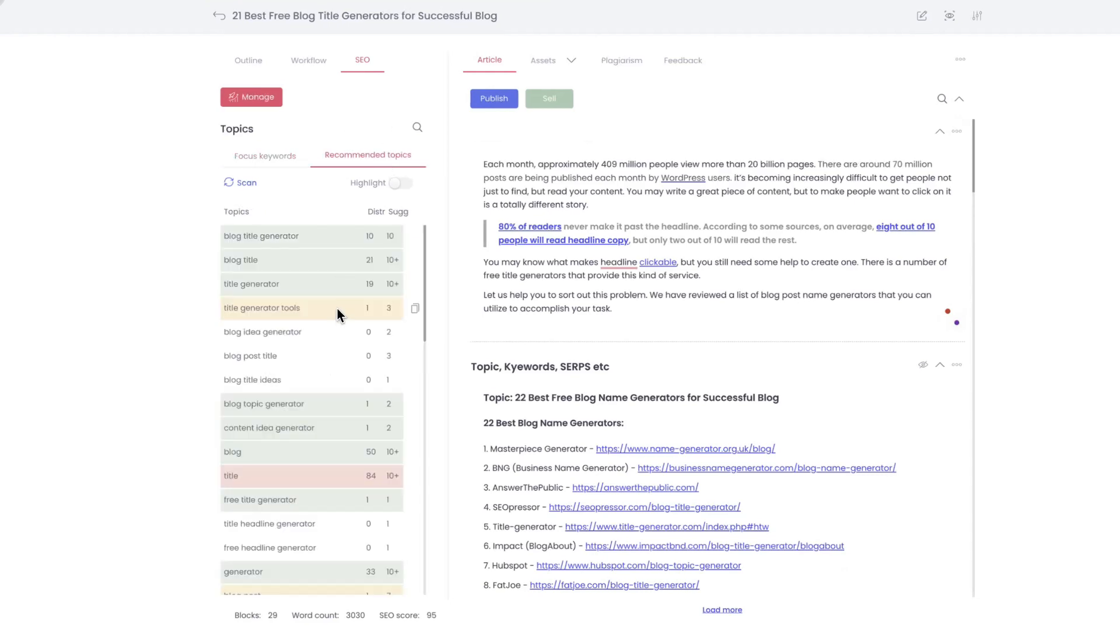